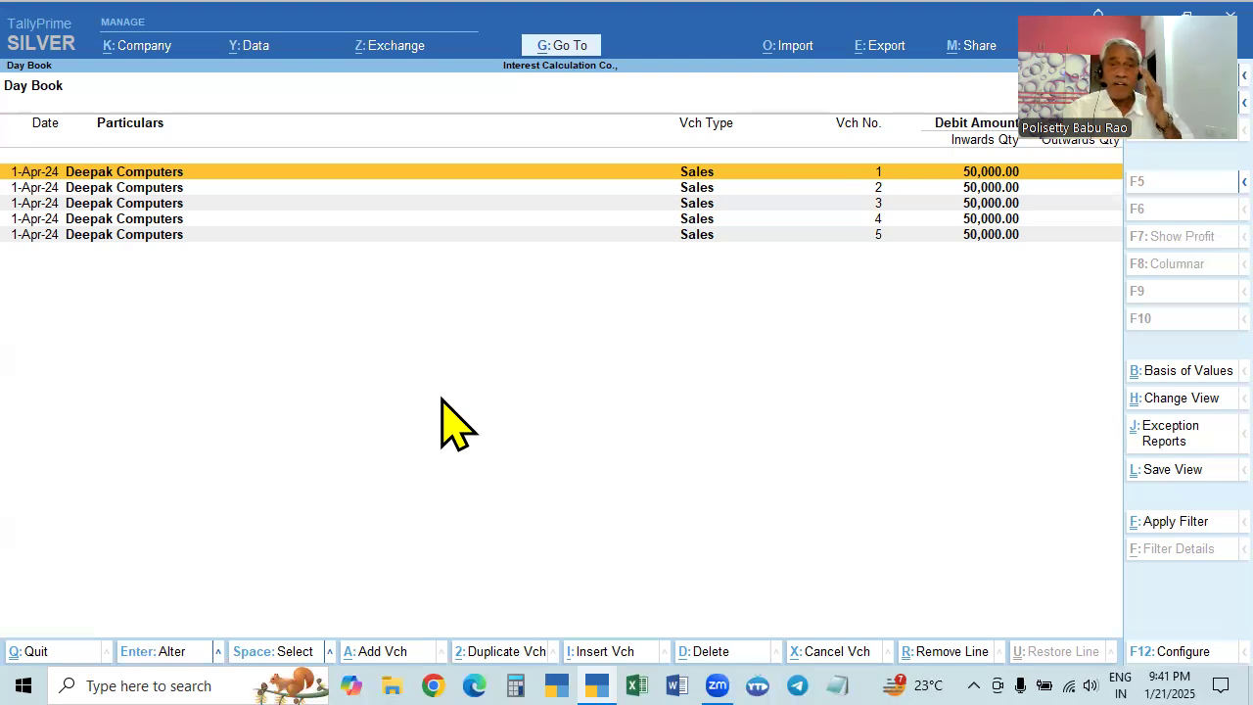
# Step: Open sales voucher 5 from the Day Book and bring up the interest parameters in its bill-wise details
pyautogui.click(977, 239)
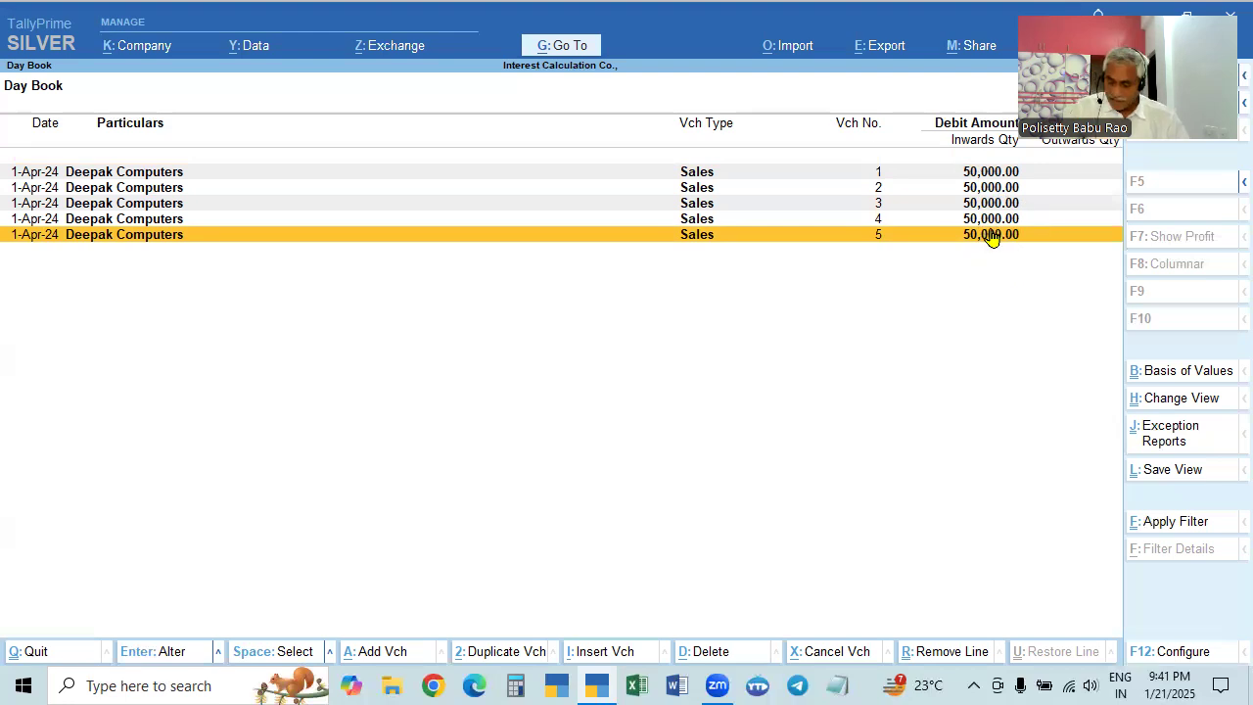
pyautogui.click(992, 237)
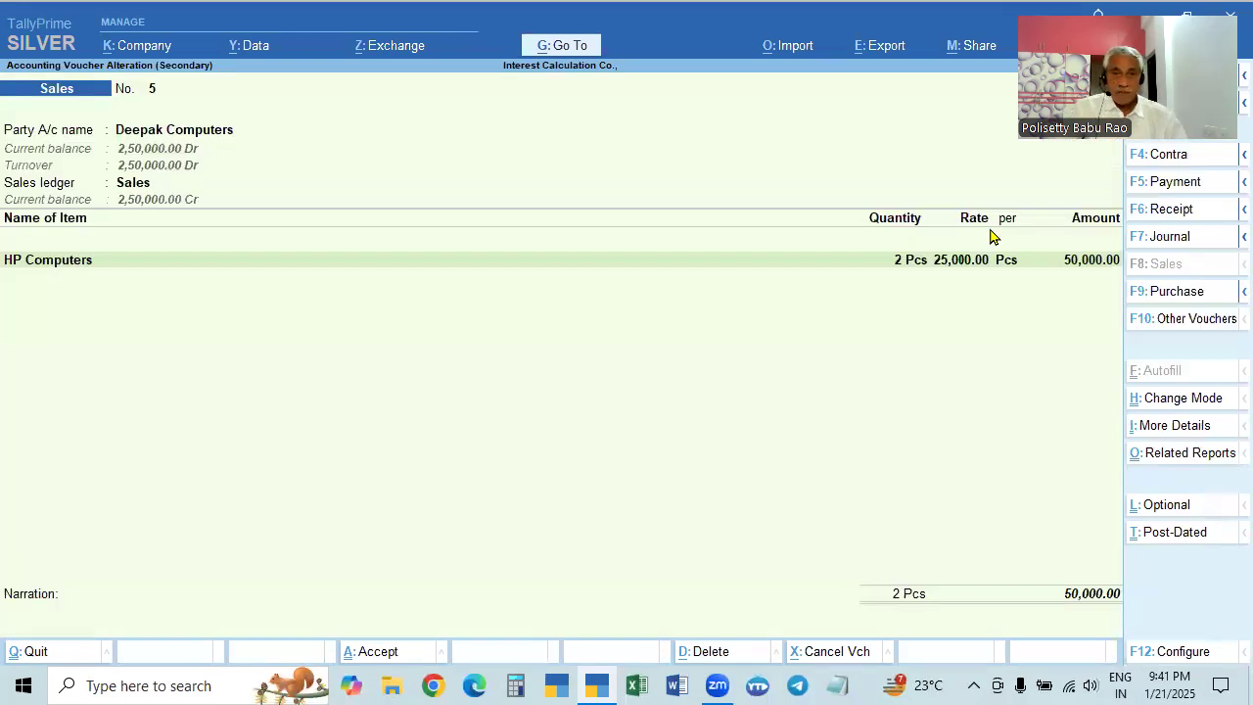
pyautogui.click(1092, 603)
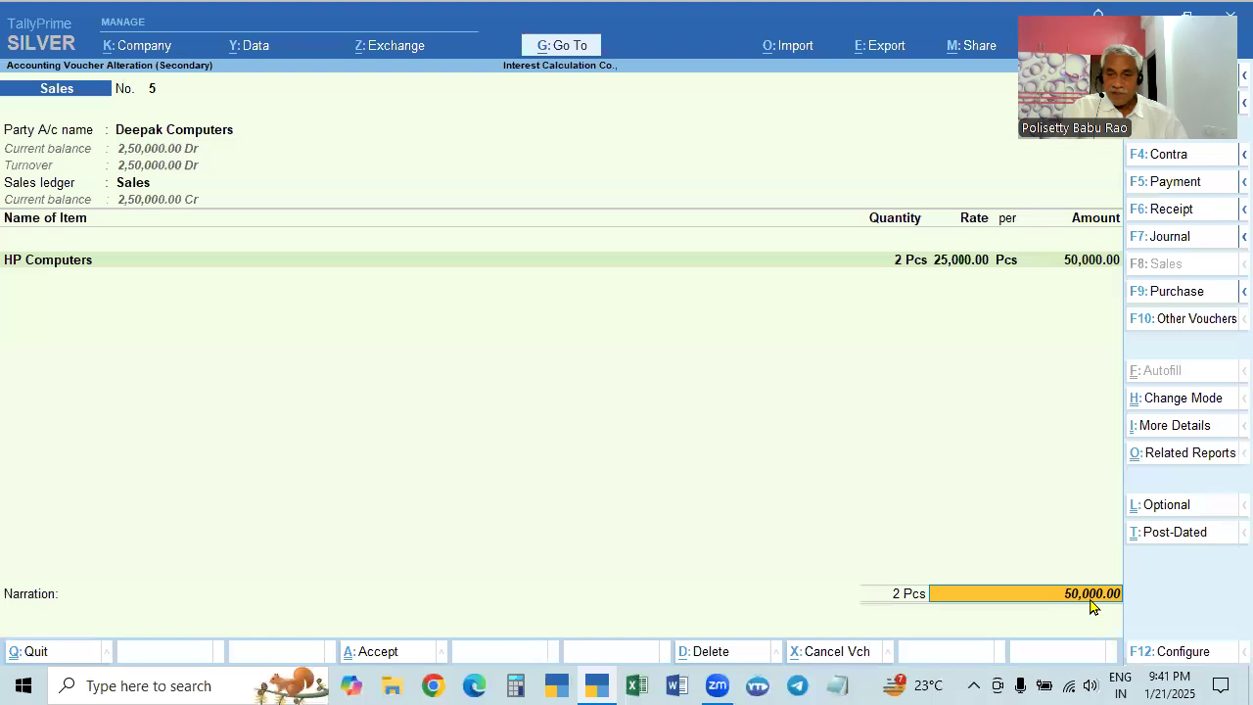
pyautogui.press('Return')
pyautogui.press('Return')
pyautogui.press('Return')
pyautogui.press('Return')
pyautogui.press('Return')
pyautogui.press('Return')
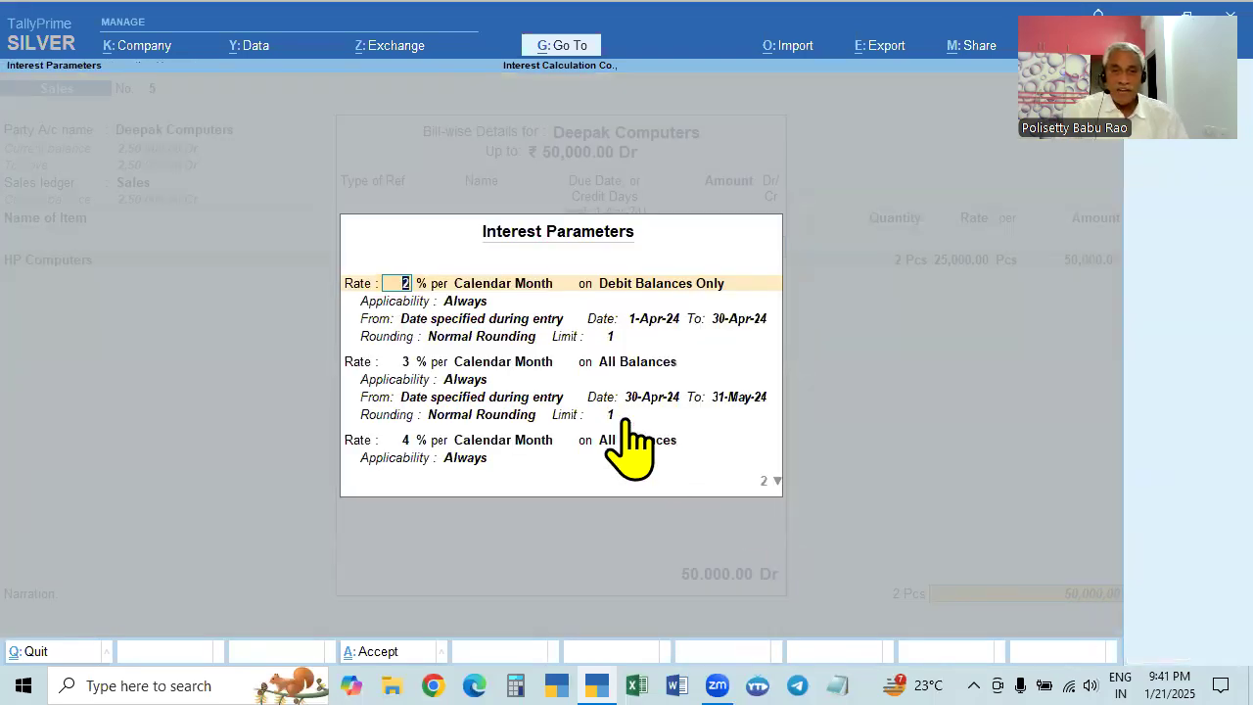
# Step: Check the applicability choices for the 2% rate, keeping Always and interest from the Date specified during entry
pyautogui.click(480, 305)
pyautogui.press('Return')
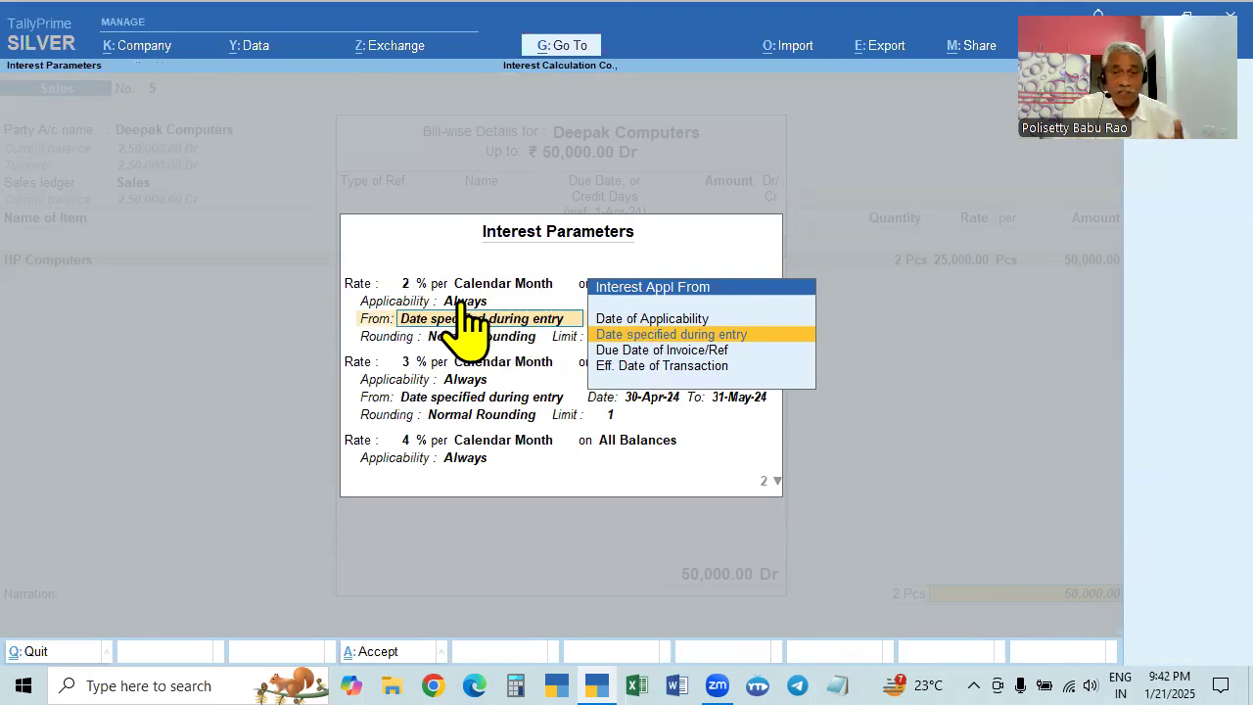
pyautogui.press('BackSpace')
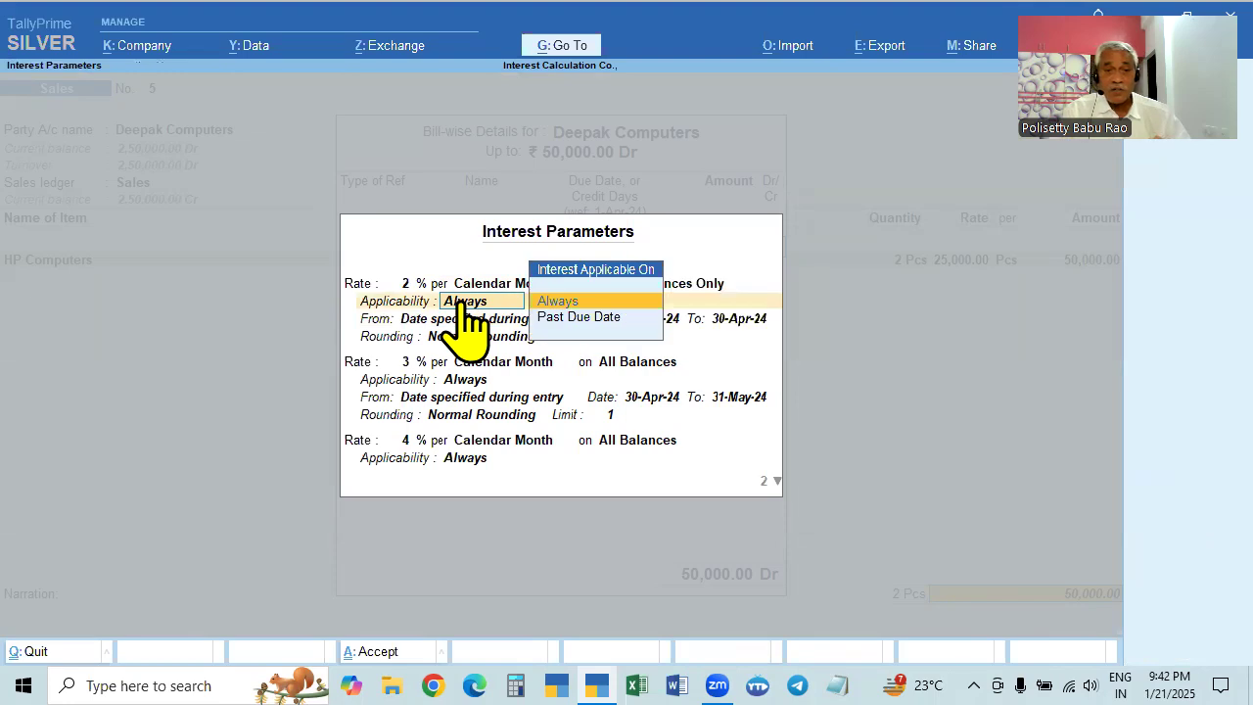
pyautogui.press('Down')
pyautogui.press('Up')
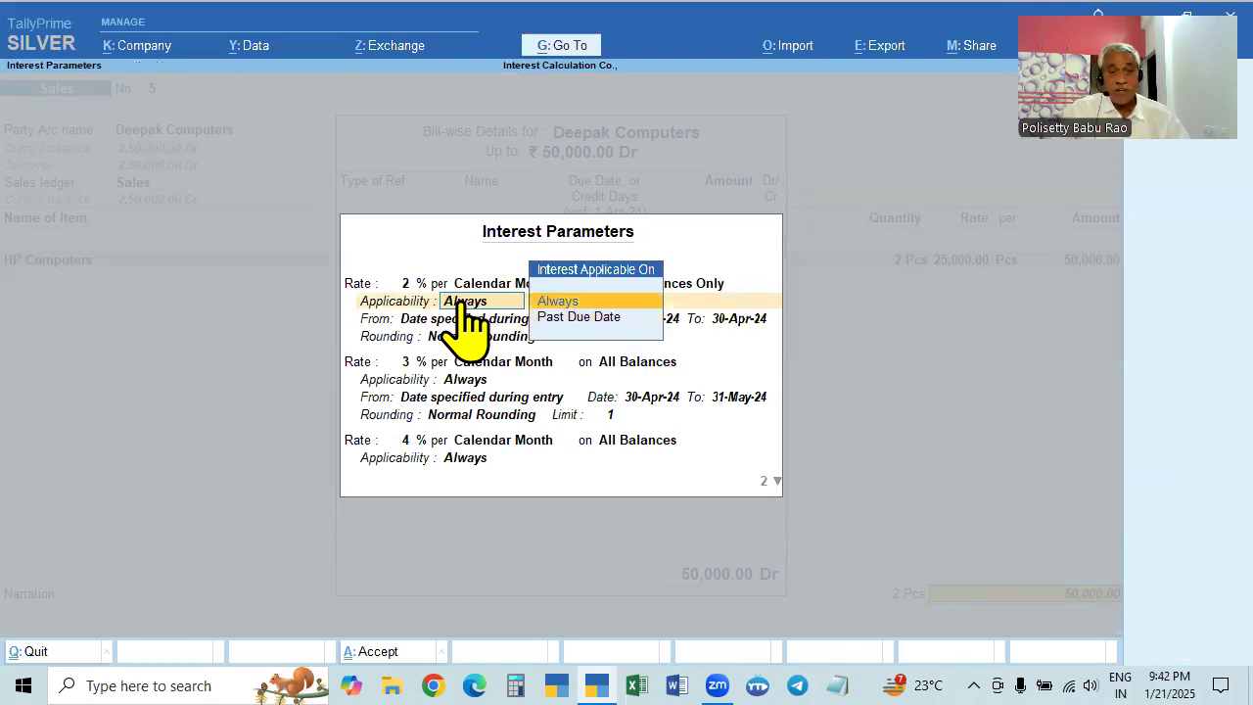
pyautogui.press('Return')
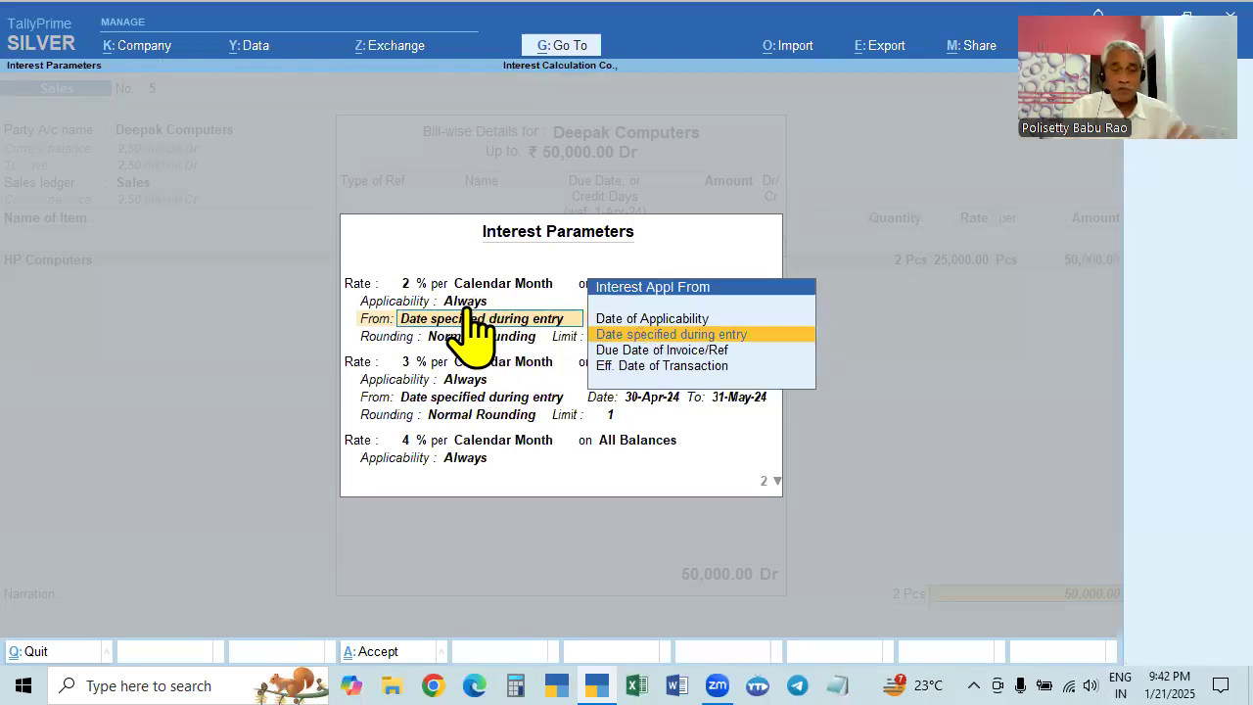
pyautogui.press('BackSpace')
pyautogui.press('Down')
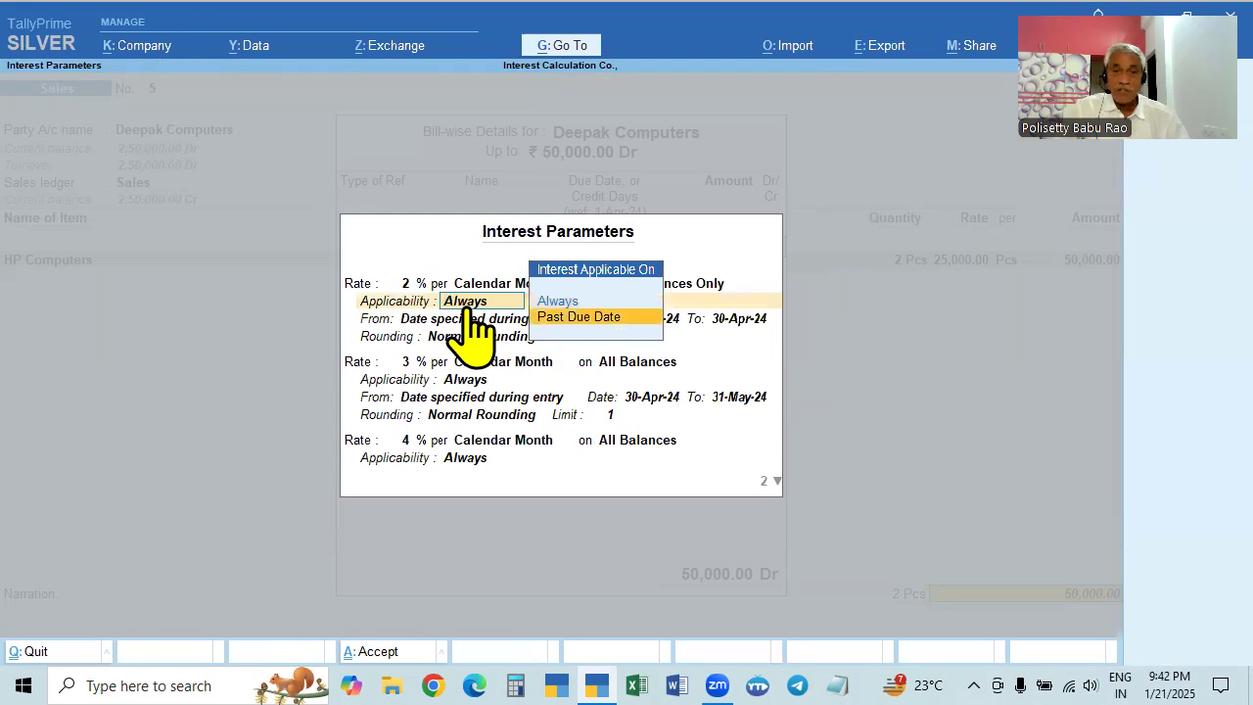
pyautogui.press('Up')
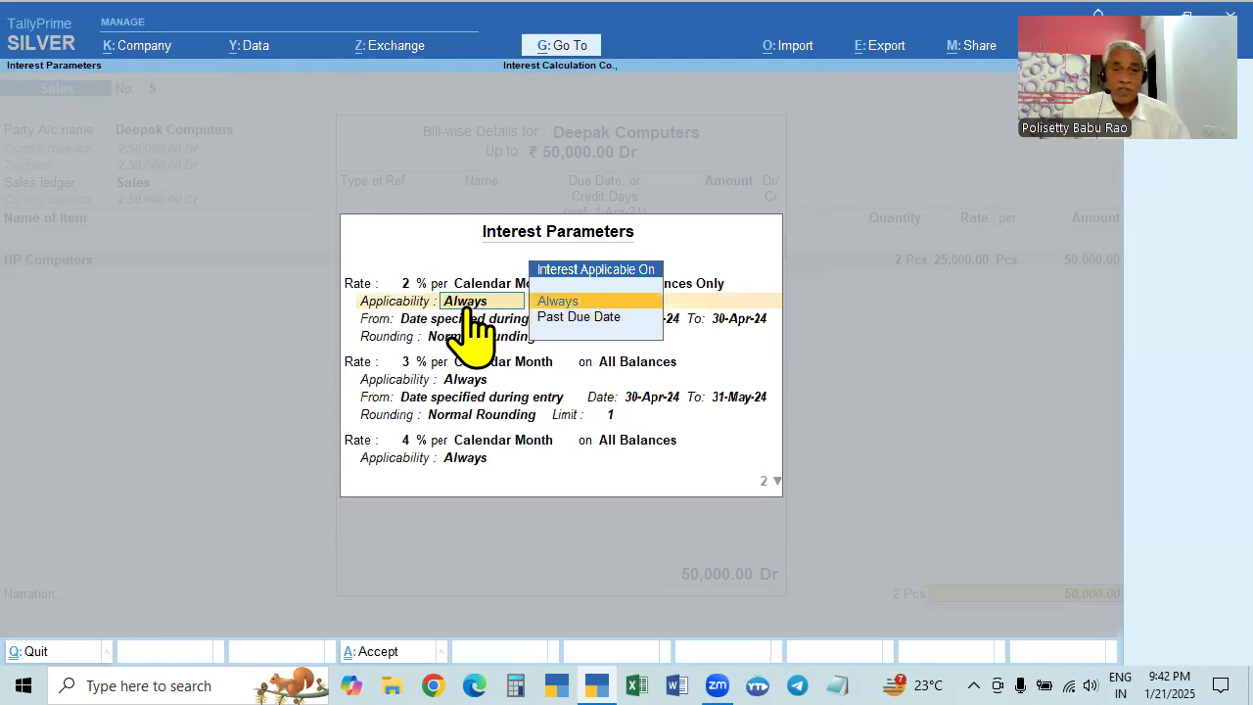
pyautogui.press('Return')
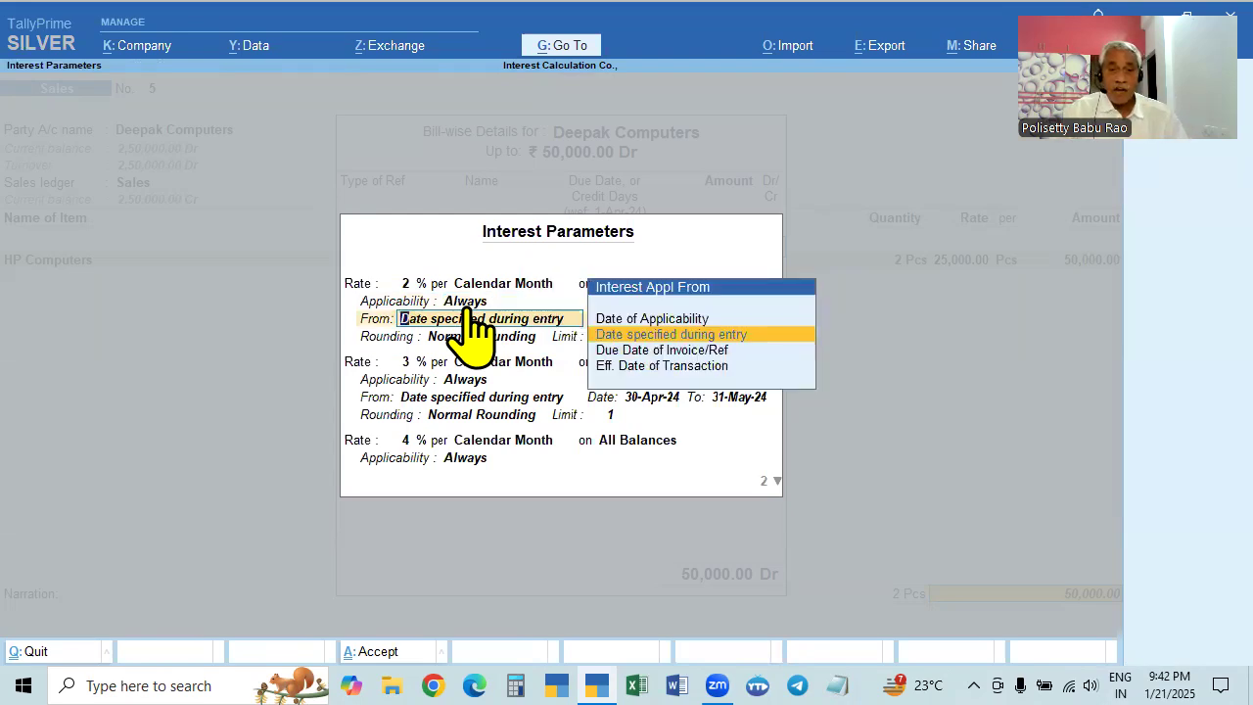
pyautogui.click(602, 334)
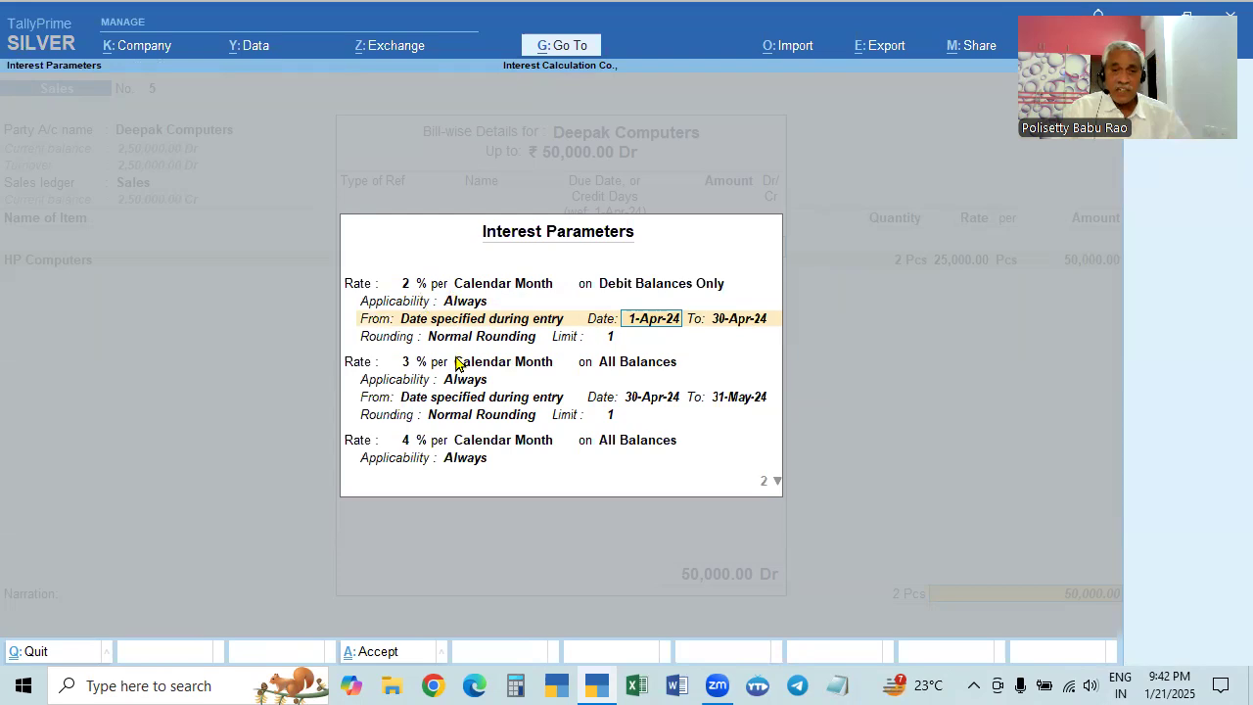
# Step: Review the 2% rate's dates and rounding, and the 3% rate's balances, applicability and start date
pyautogui.press('Return')
pyautogui.press('Return')
pyautogui.press('Return')
pyautogui.press('Return')
pyautogui.press('Return')
pyautogui.press('Return')
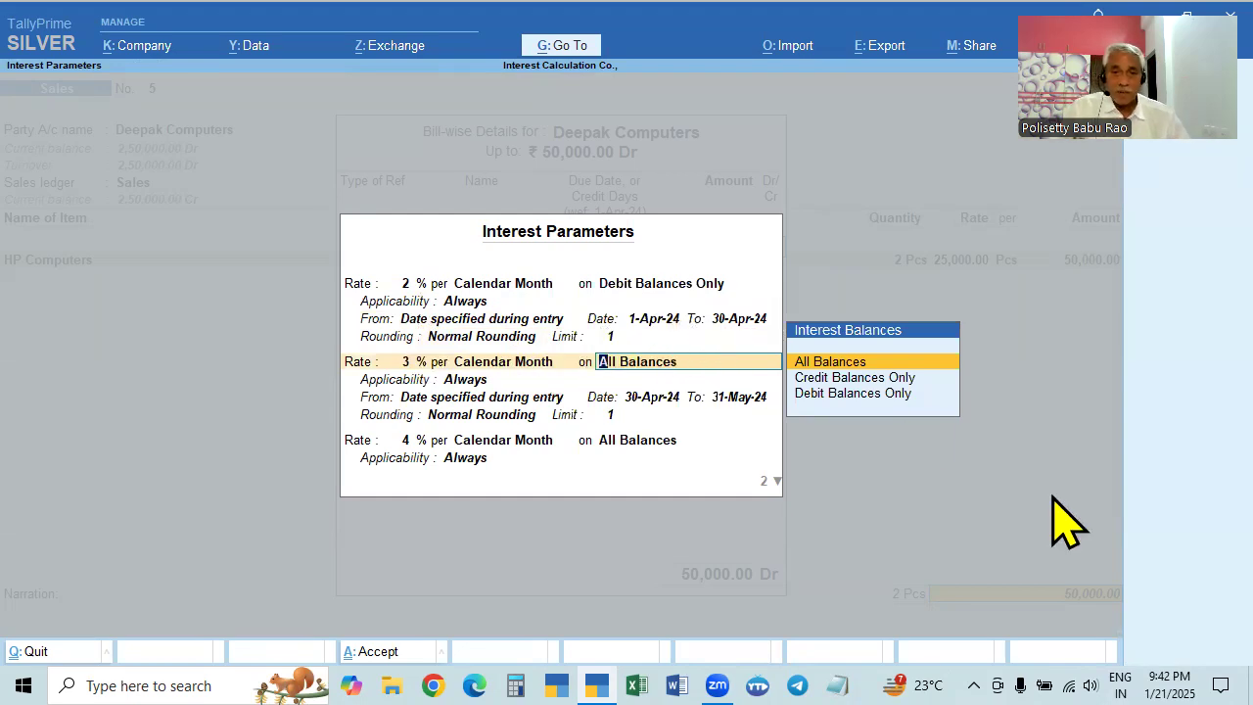
pyautogui.press('Return')
pyautogui.press('Return')
pyautogui.press('Return')
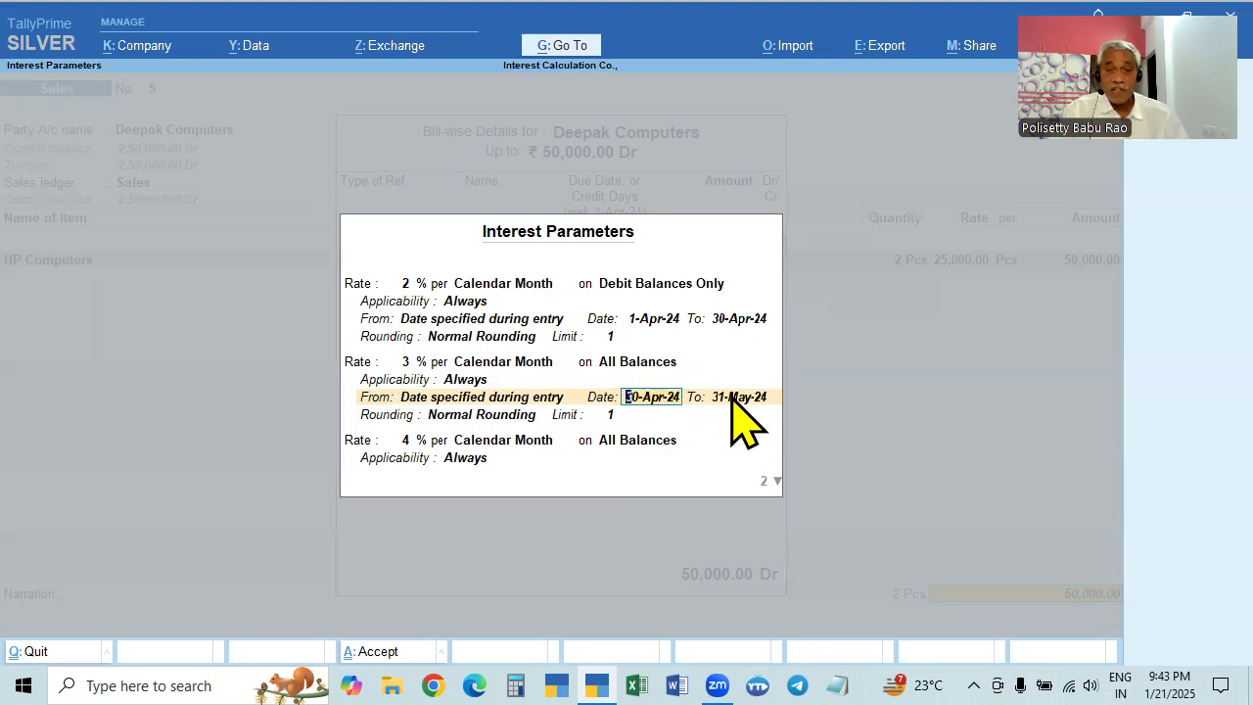
# Step: Examine the 3% and 4% rates' periods and rounding, leaving the end date of the 4% rate blank
pyautogui.click(500, 446)
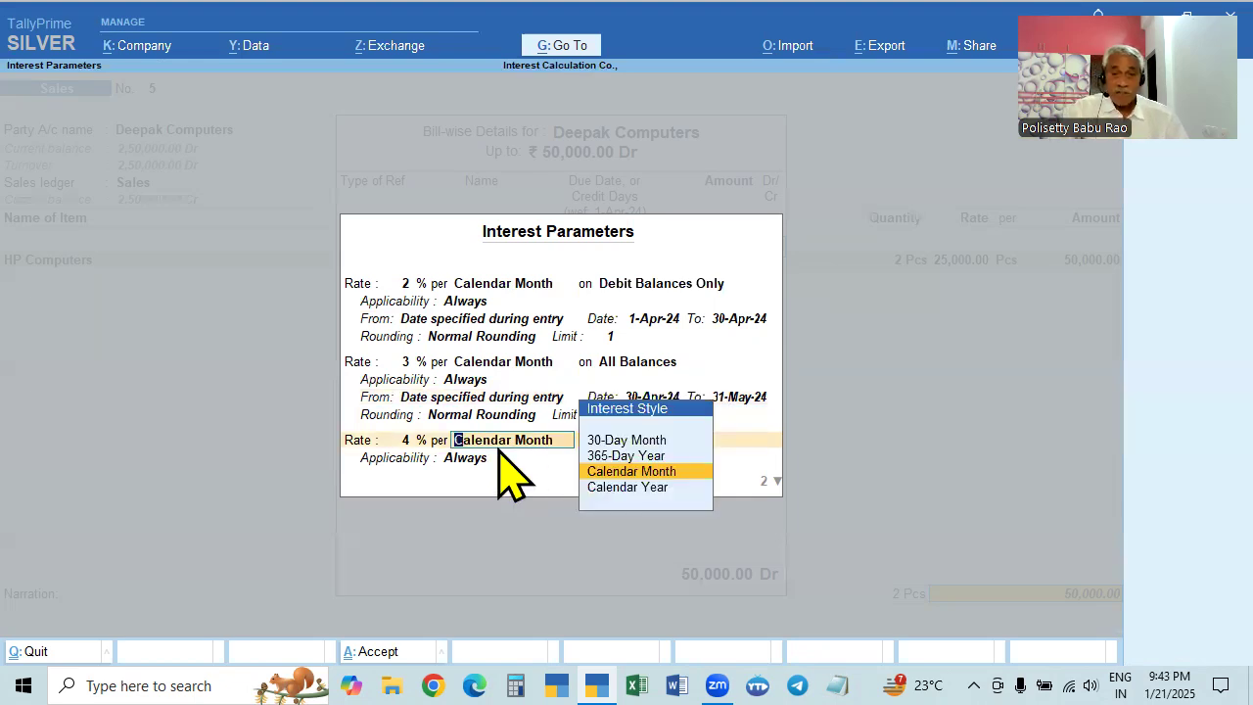
pyautogui.click(610, 341)
pyautogui.press('Return')
pyautogui.press('Return')
pyautogui.press('Return')
pyautogui.press('Return')
pyautogui.press('Return')
pyautogui.press('Return')
pyautogui.press('Return')
pyautogui.press('Return')
pyautogui.press('Return')
pyautogui.press('Return')
pyautogui.press('Return')
pyautogui.press('Return')
pyautogui.press('Return')
pyautogui.press('Return')
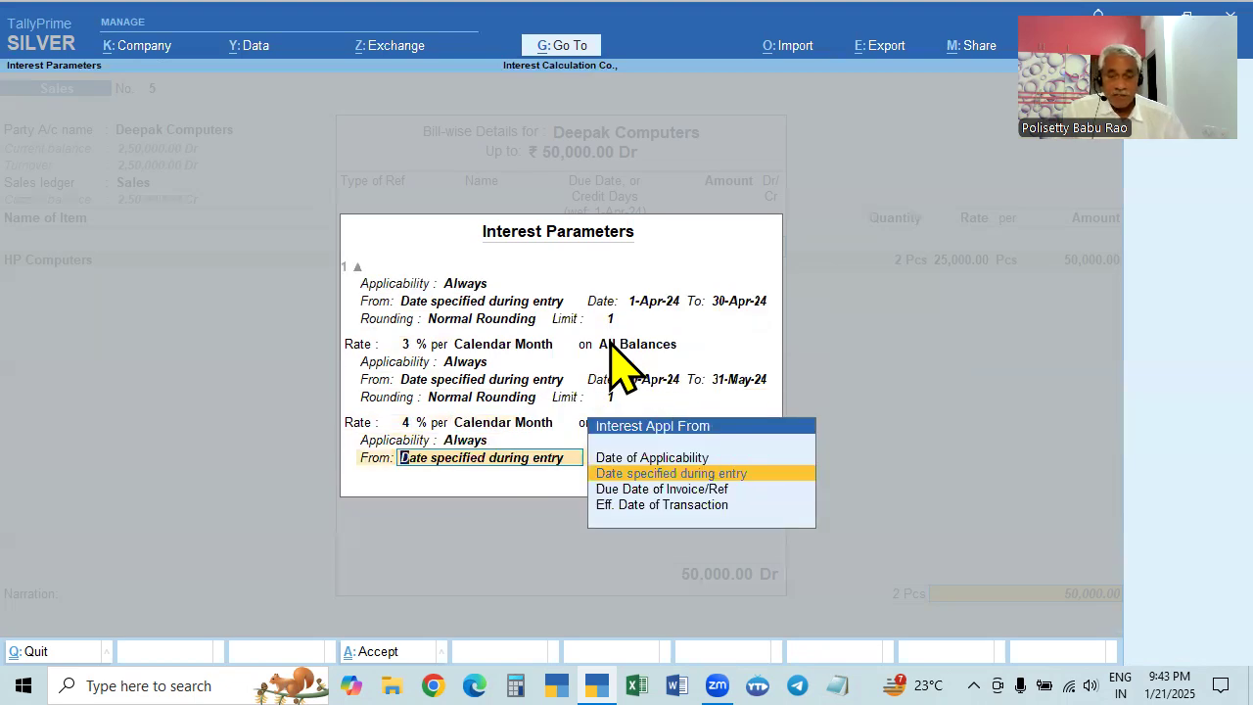
pyautogui.press('Return')
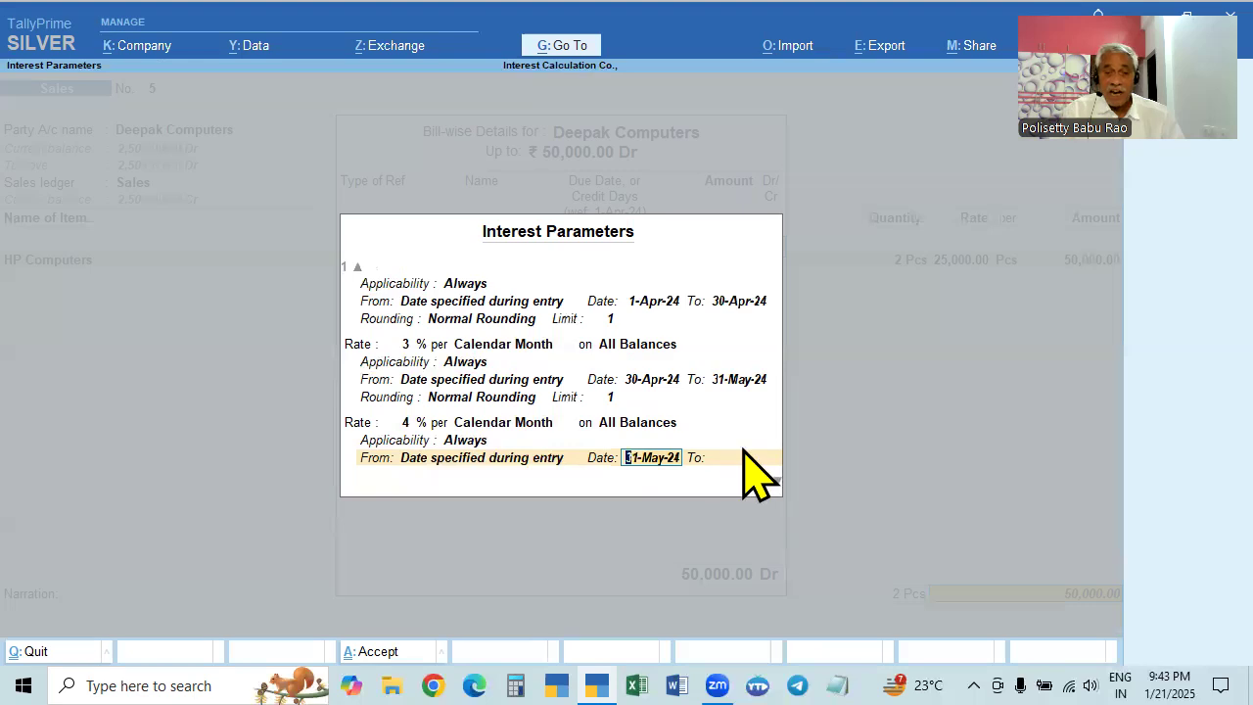
pyautogui.press('Return')
pyautogui.press('Return')
pyautogui.press('Return')
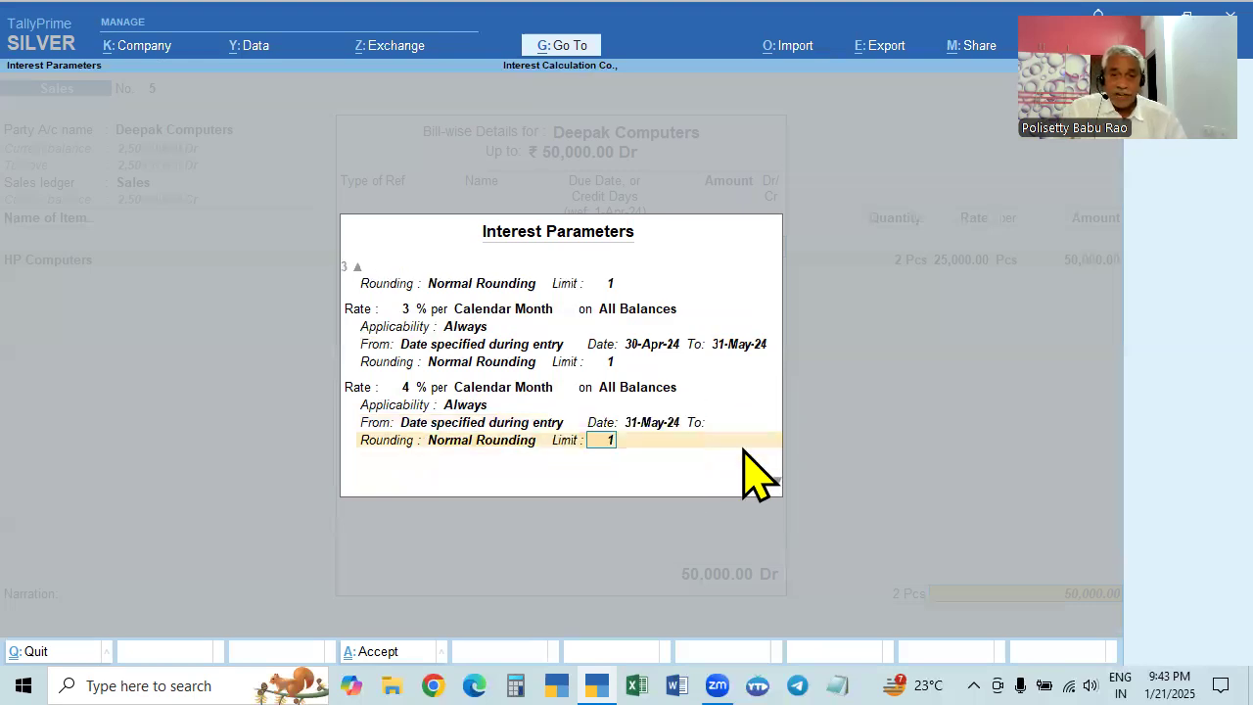
pyautogui.press('Return')
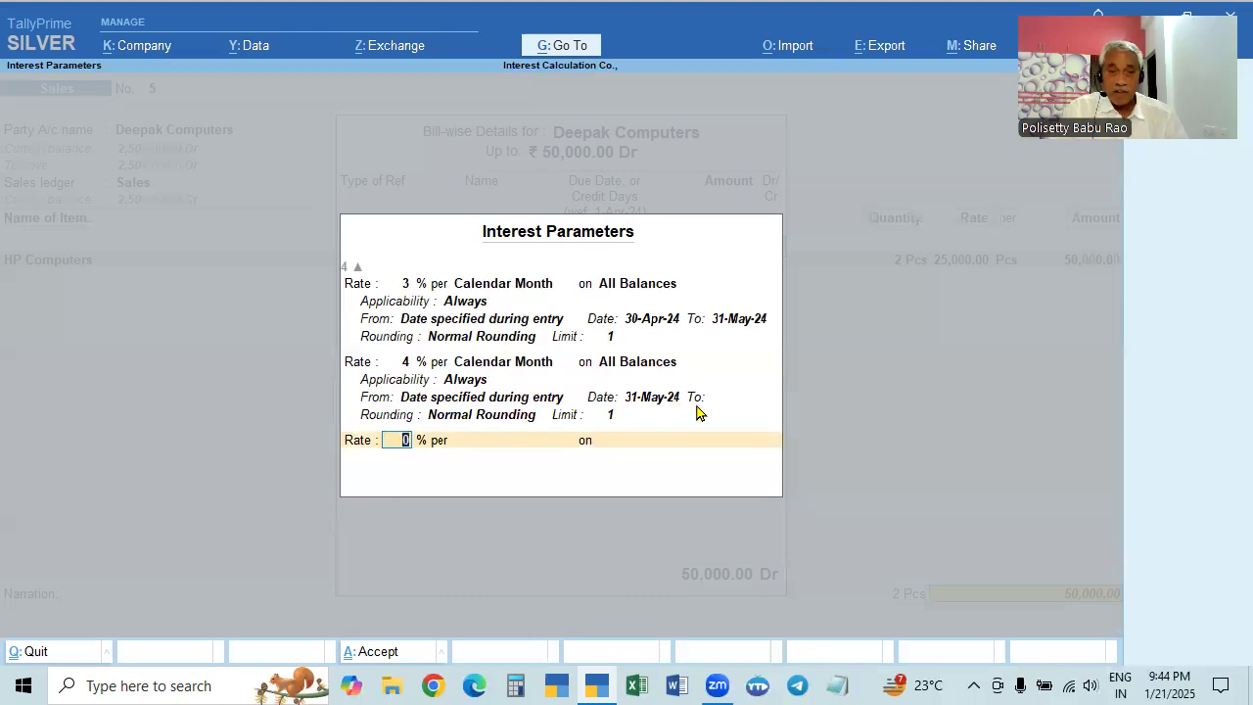
# Step: Finish the interest parameters without a further rate and save sales voucher 5 with an empty narration
pyautogui.press('Return')
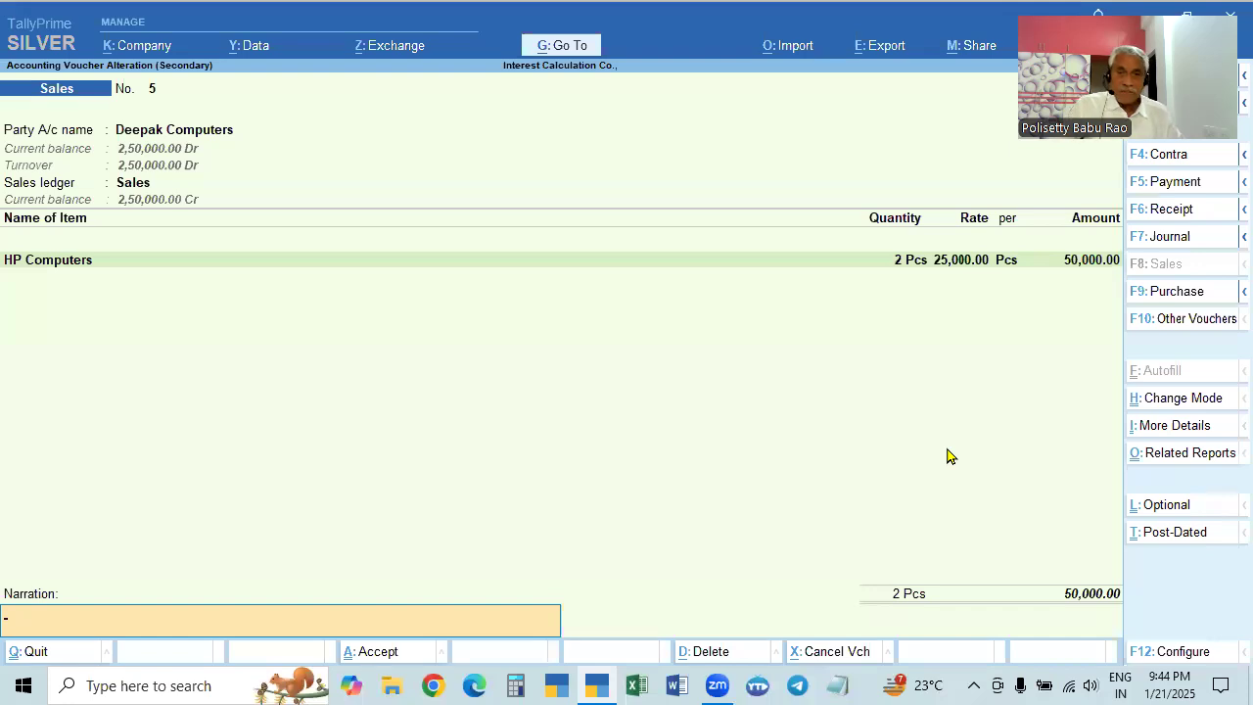
pyautogui.press('Return')
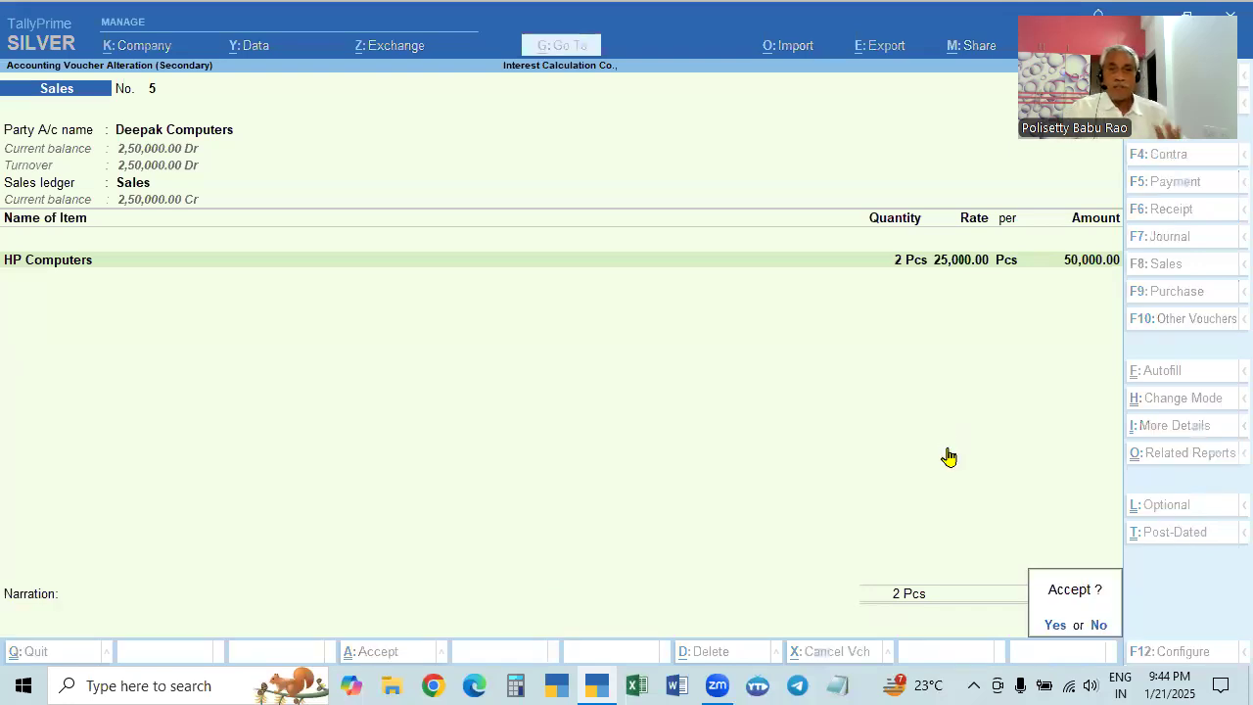
pyautogui.press('Return')
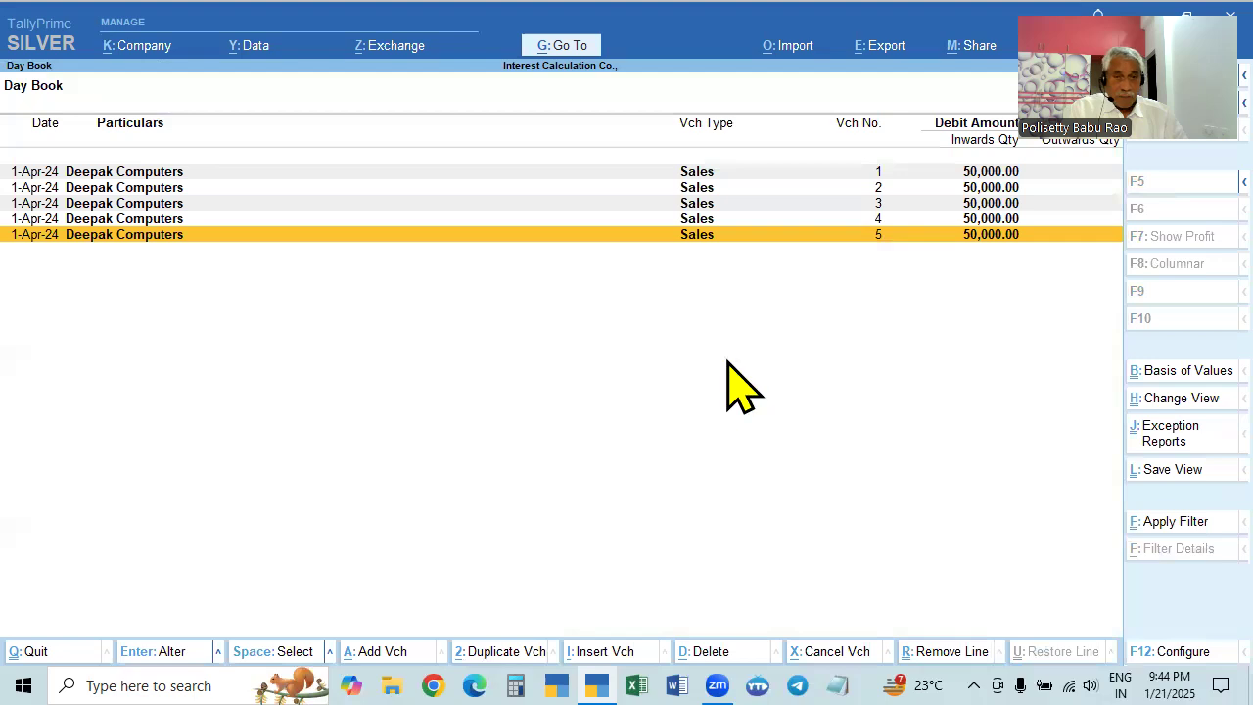
# Step: Leave the Day Book and go to Display More Reports
pyautogui.press('Escape')
pyautogui.press('Escape')
pyautogui.press('Escape')
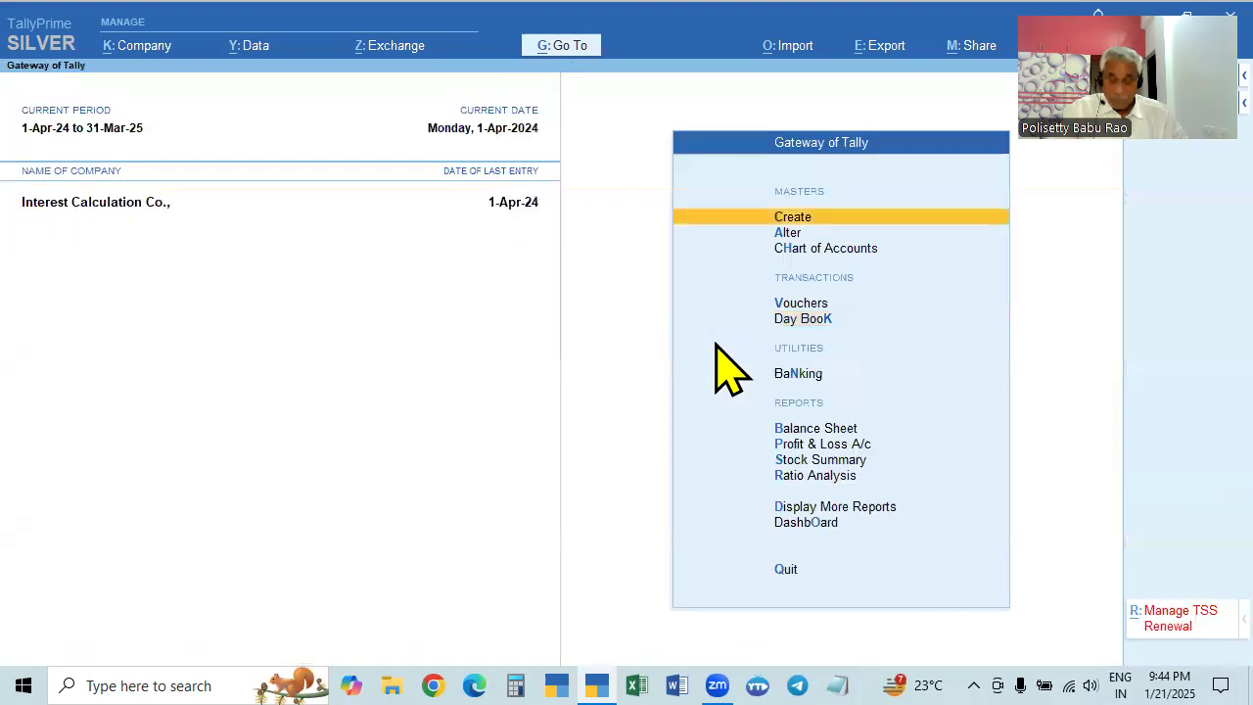
pyautogui.press('Down')
pyautogui.press('Down')
pyautogui.press('Down')
pyautogui.press('Down')
pyautogui.press('Down')
pyautogui.press('Down')
pyautogui.press('Down')
pyautogui.press('Down')
pyautogui.press('Down')
pyautogui.press('Down')
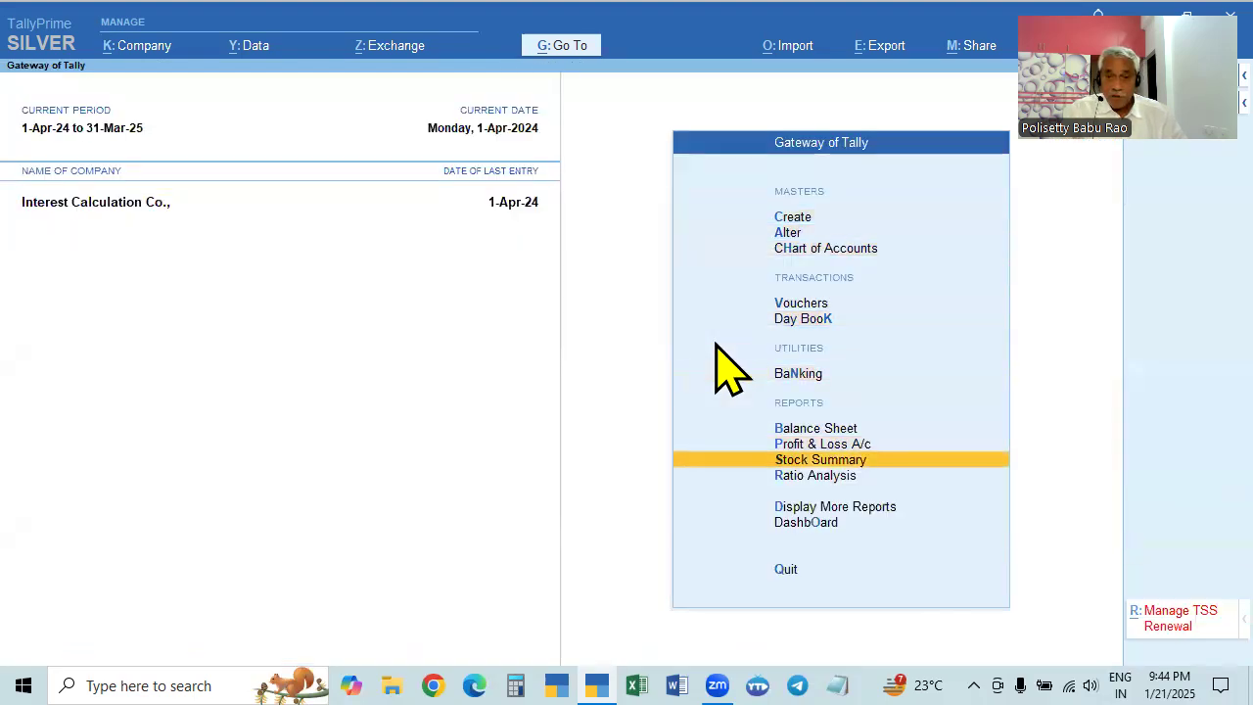
pyautogui.press('Return')
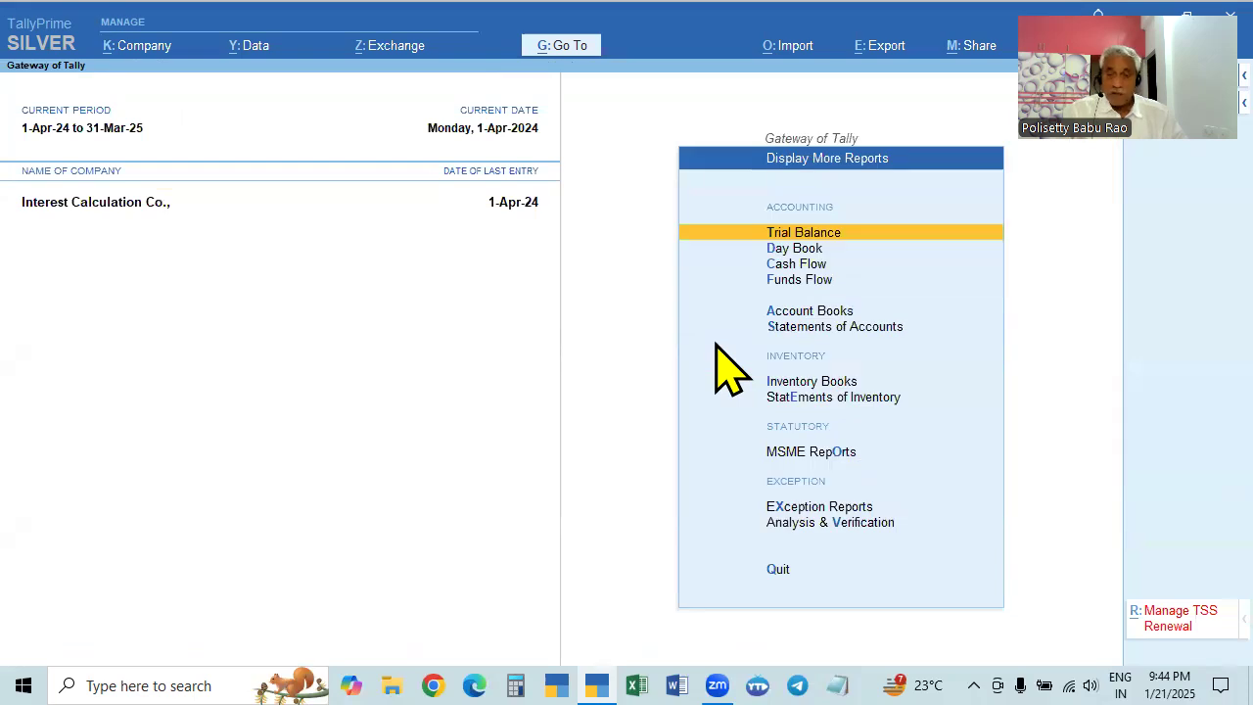
# Step: Bring up the ledger selection for Interest Calculations under Statements of Accounts, and return to the Gateway of Tally
pyautogui.press('Down')
pyautogui.press('Down')
pyautogui.press('Down')
pyautogui.press('Down')
pyautogui.press('Down')
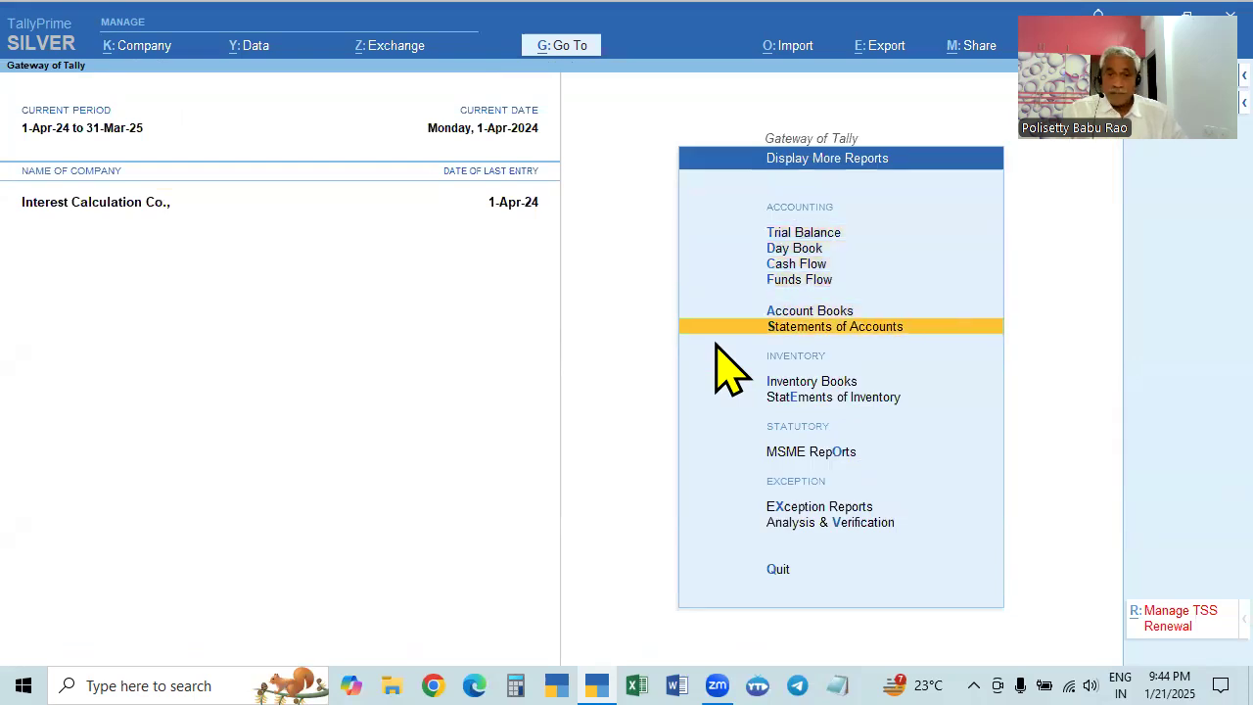
pyautogui.press('Return')
pyautogui.press('Down')
pyautogui.press('Return')
pyautogui.press('Down')
pyautogui.press('Down')
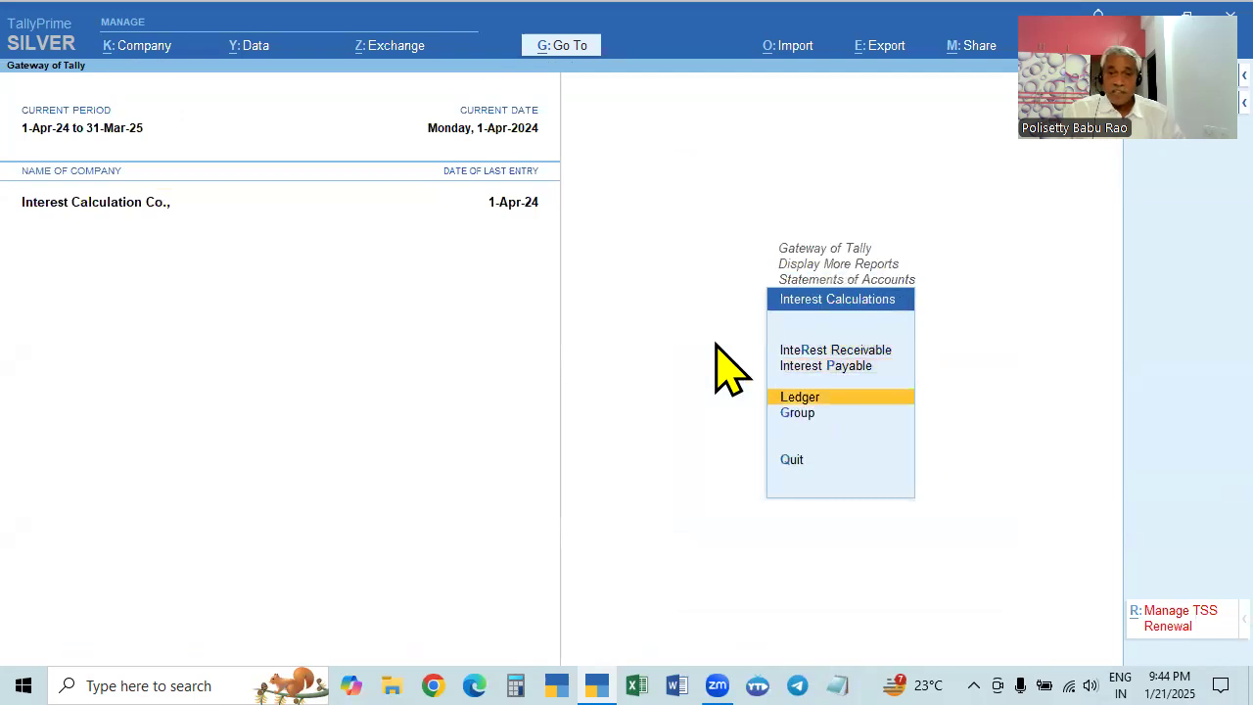
pyautogui.press('Return')
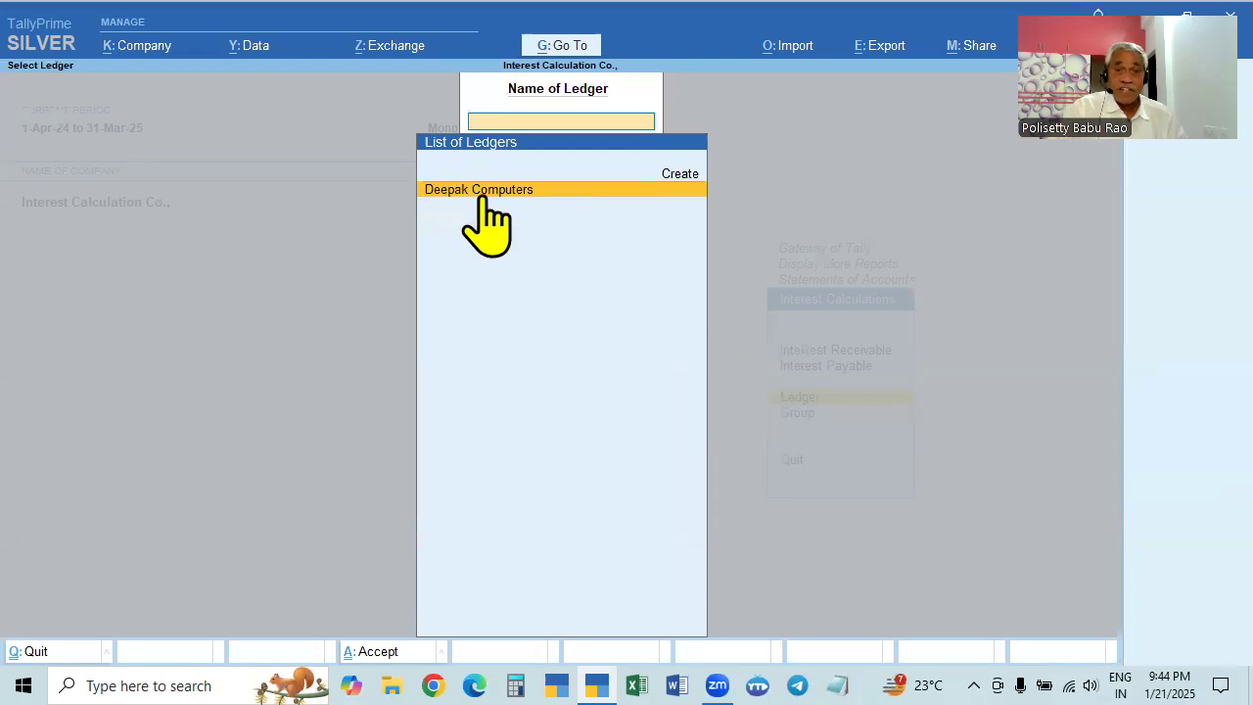
pyautogui.press('Escape')
pyautogui.press('Escape')
pyautogui.press('Escape')
pyautogui.press('Escape')
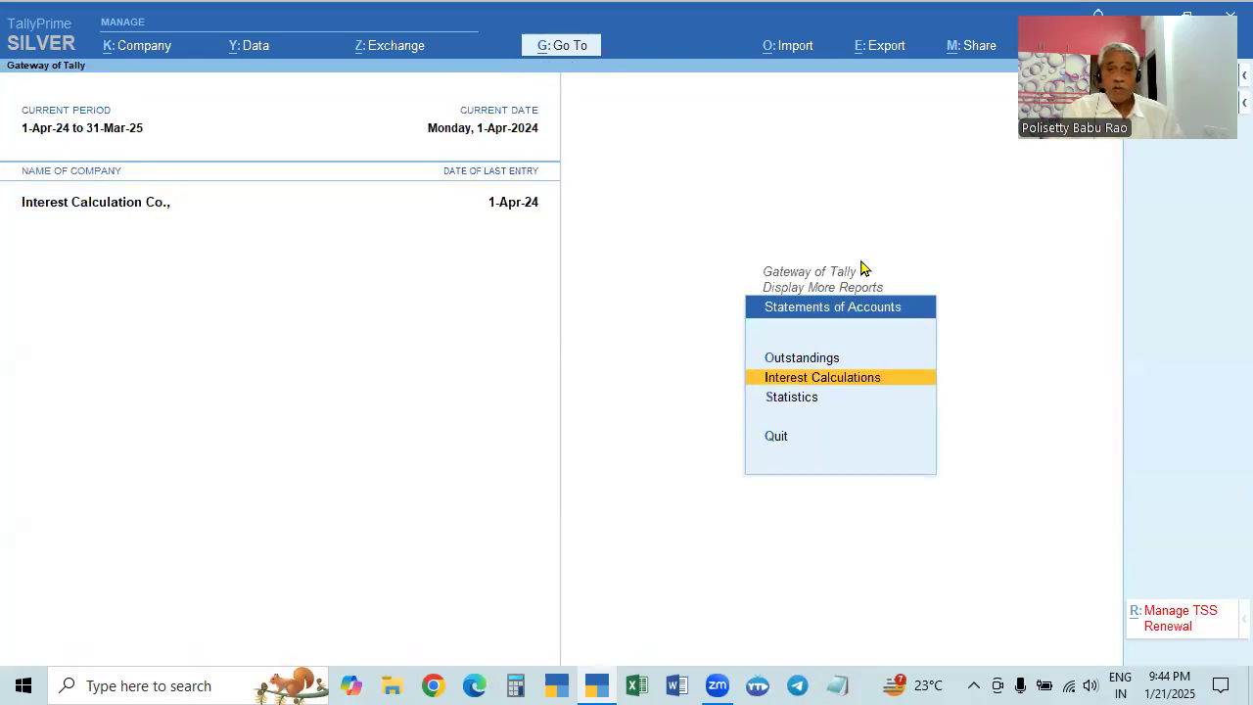
pyautogui.press('Escape')
pyautogui.press('Escape')
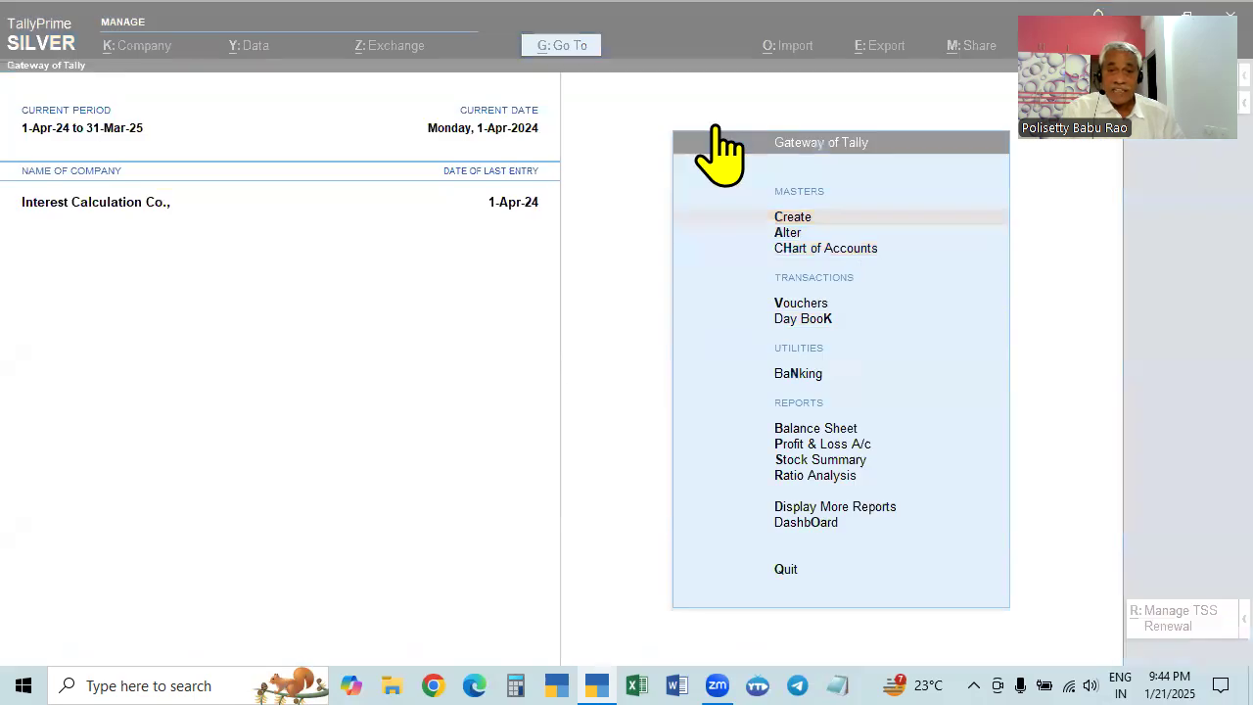
# Step: Open the Day Book and reopen sales voucher 5 for alteration
pyautogui.click(817, 321)
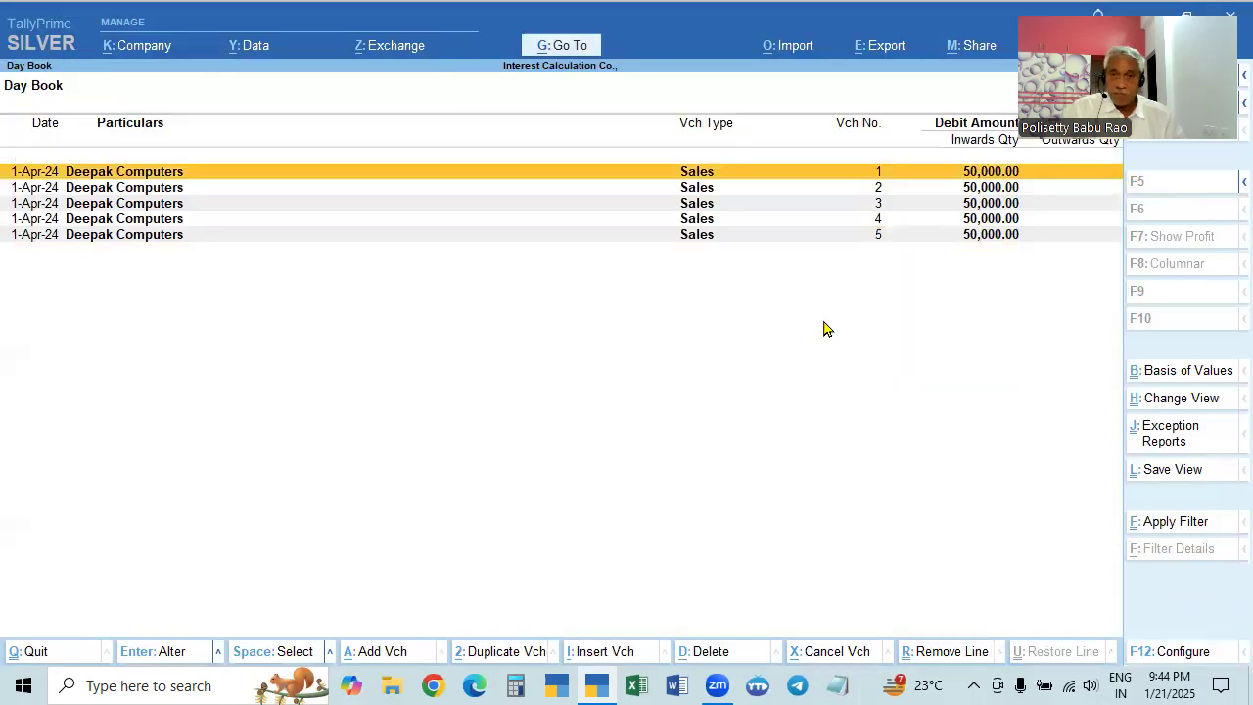
pyautogui.press('Down')
pyautogui.press('Down')
pyautogui.press('Down')
pyautogui.press('Down')
pyautogui.press('Return')
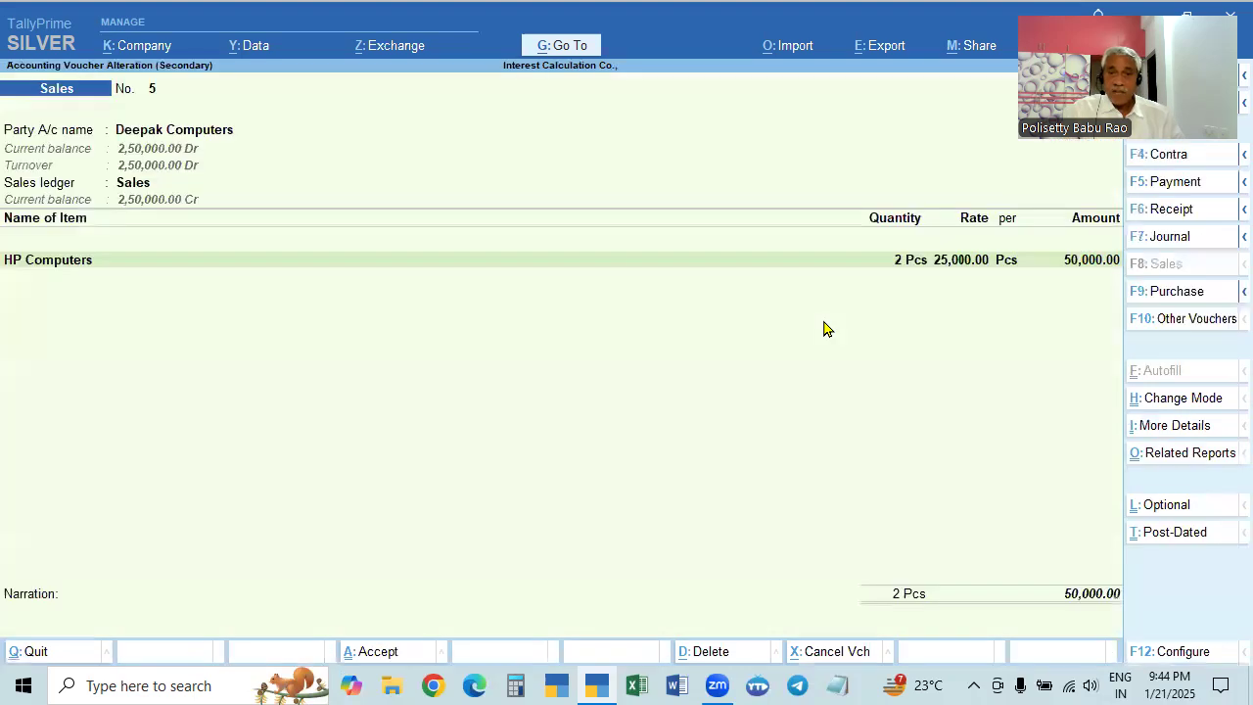
# Step: Leave the narration of sales voucher 5 empty and save the altered voucher
pyautogui.click(1085, 603)
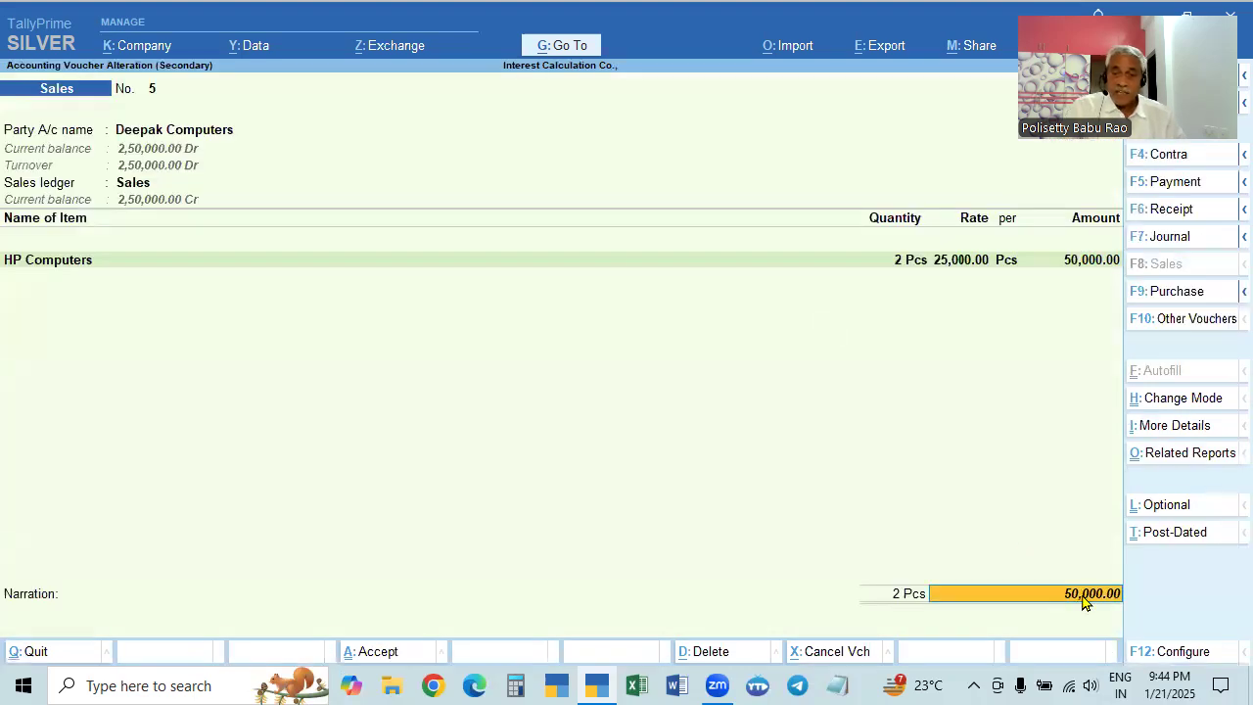
pyautogui.press('Return')
pyautogui.hotkey('ctrl', 'a')
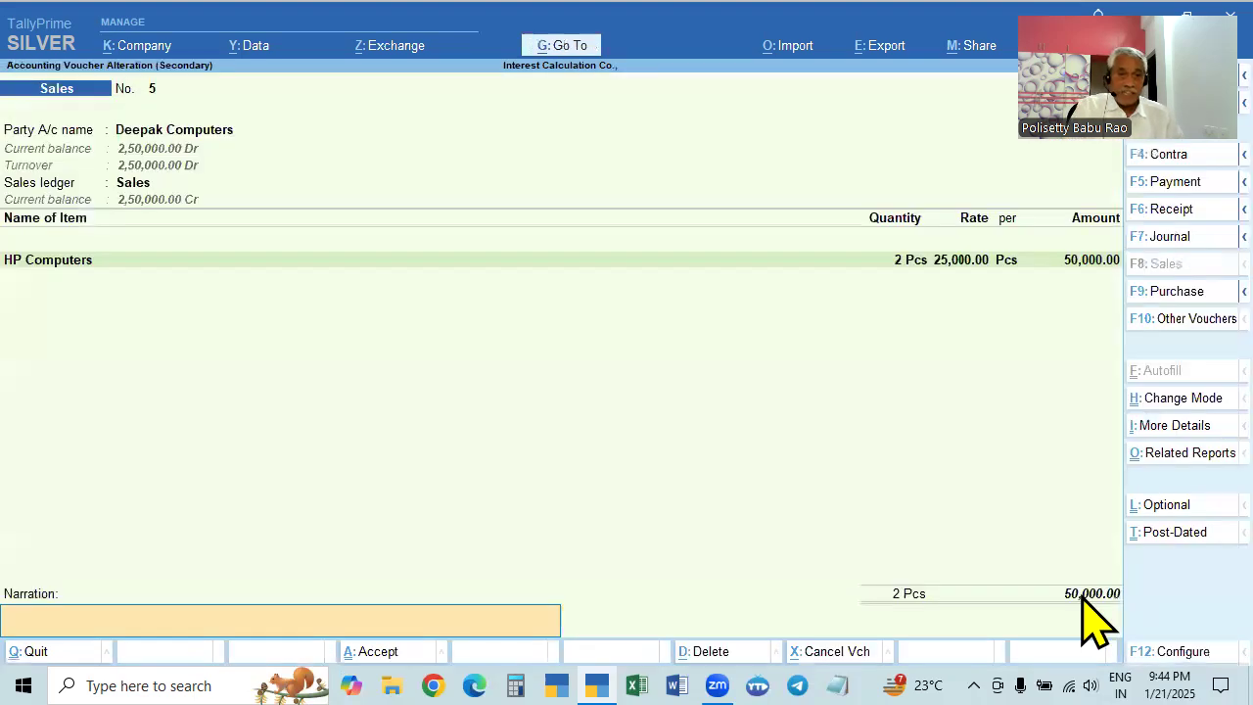
pyautogui.press('ctrl')
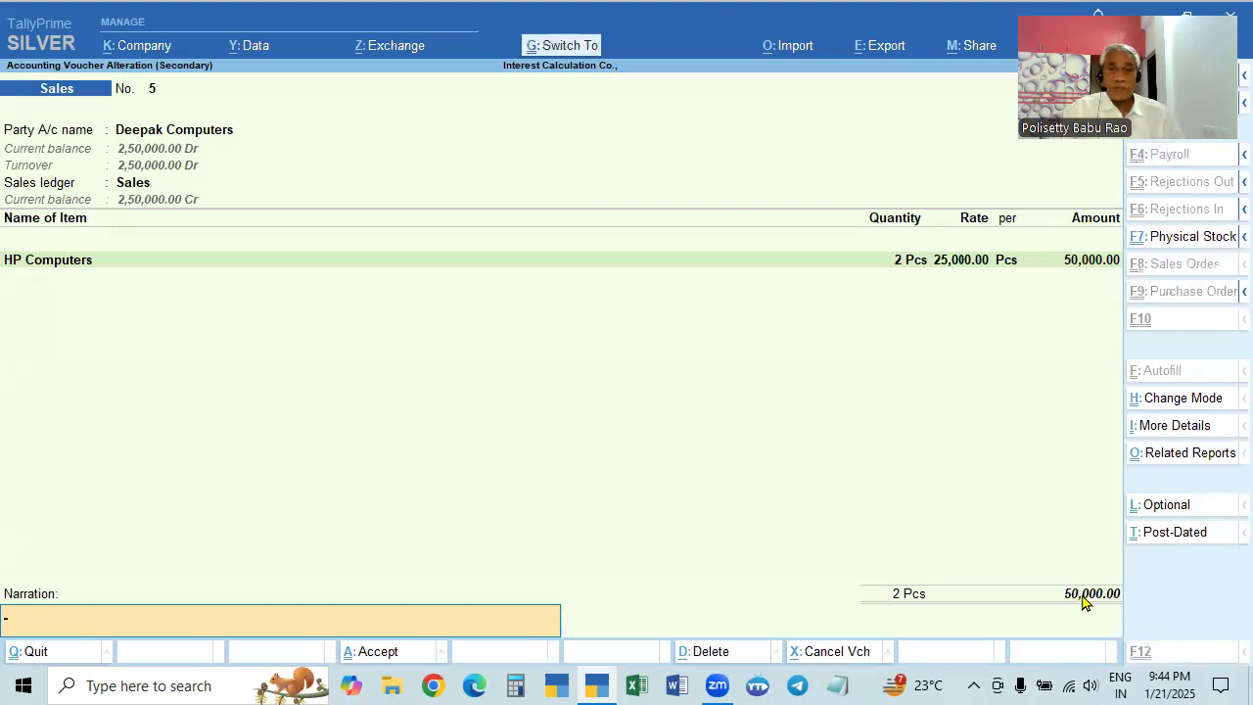
pyautogui.hotkey('ctrl', 'a')
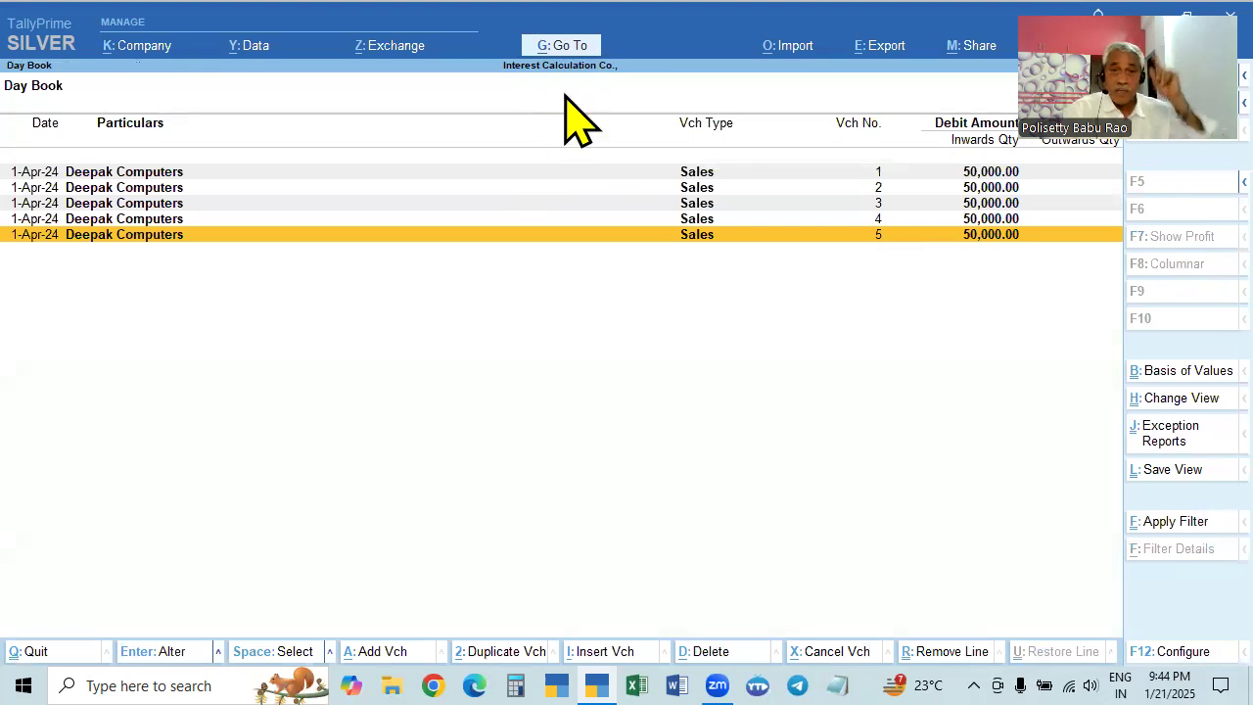
# Step: Find the Ledger Interest Calculation report by searching for "Inter" and open it for Deepak Computers
pyautogui.click(569, 49)
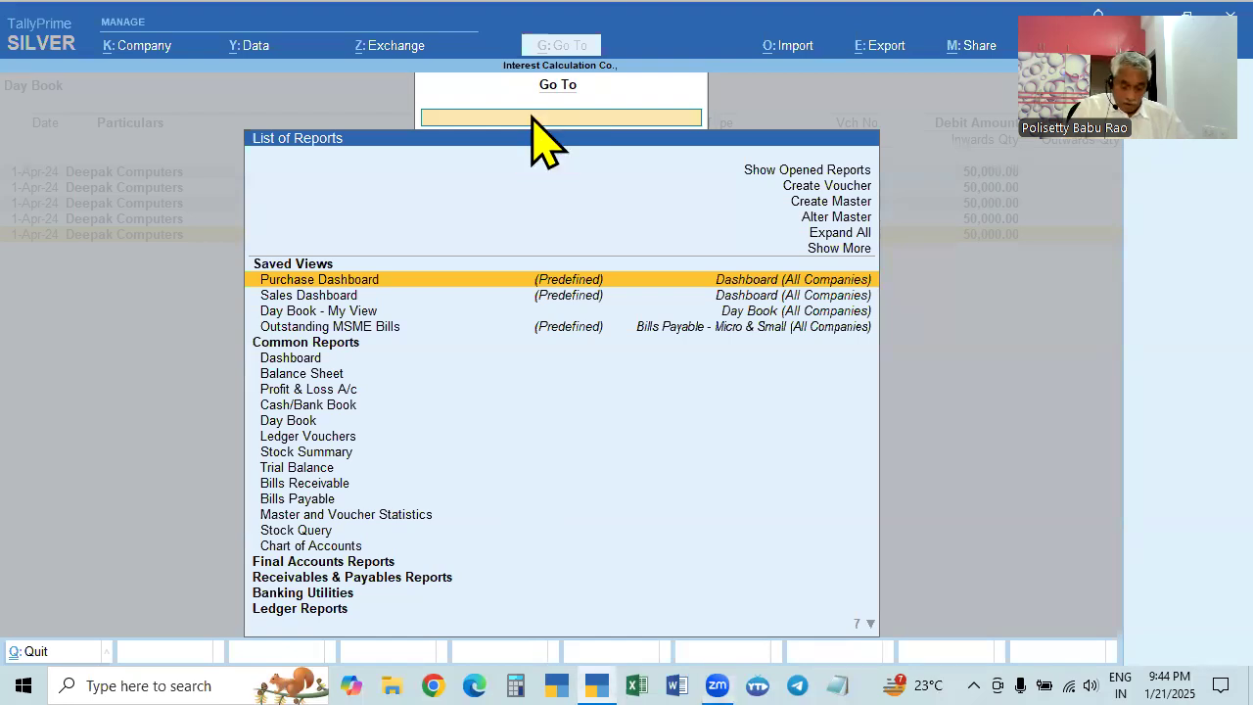
pyautogui.write('Inter')
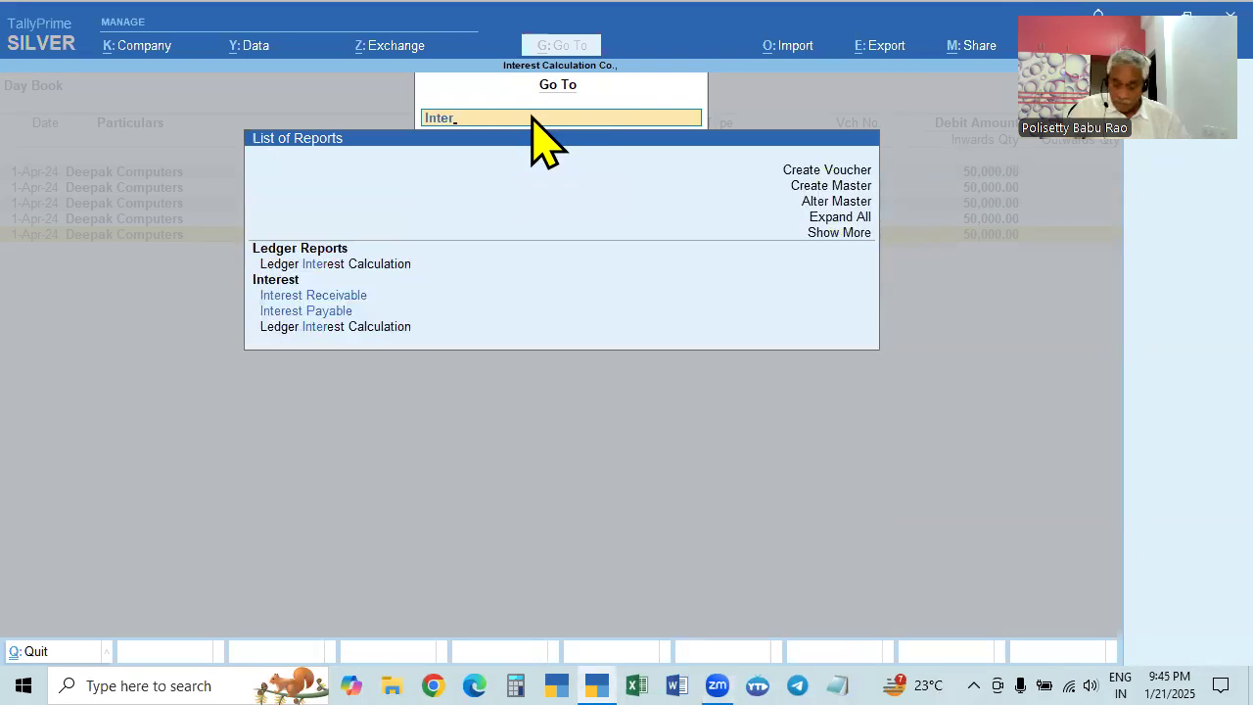
pyautogui.press('Down')
pyautogui.press('Down')
pyautogui.press('Up')
pyautogui.press('Down')
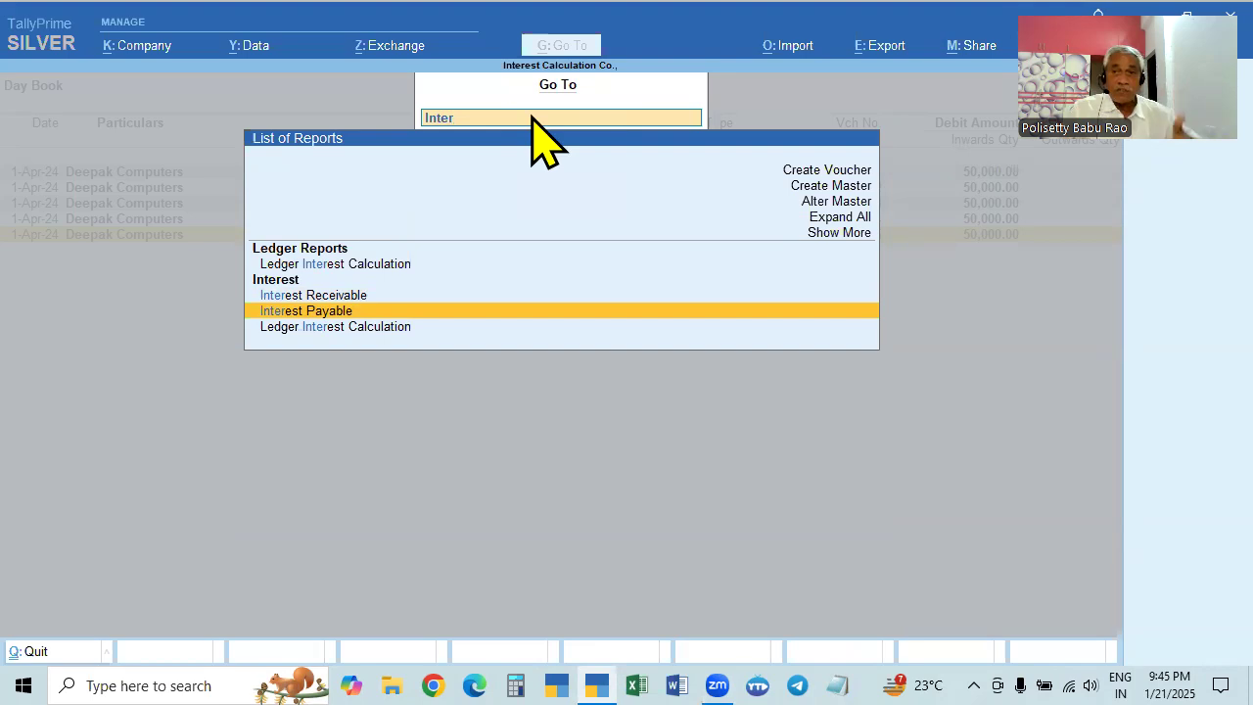
pyautogui.press('Down')
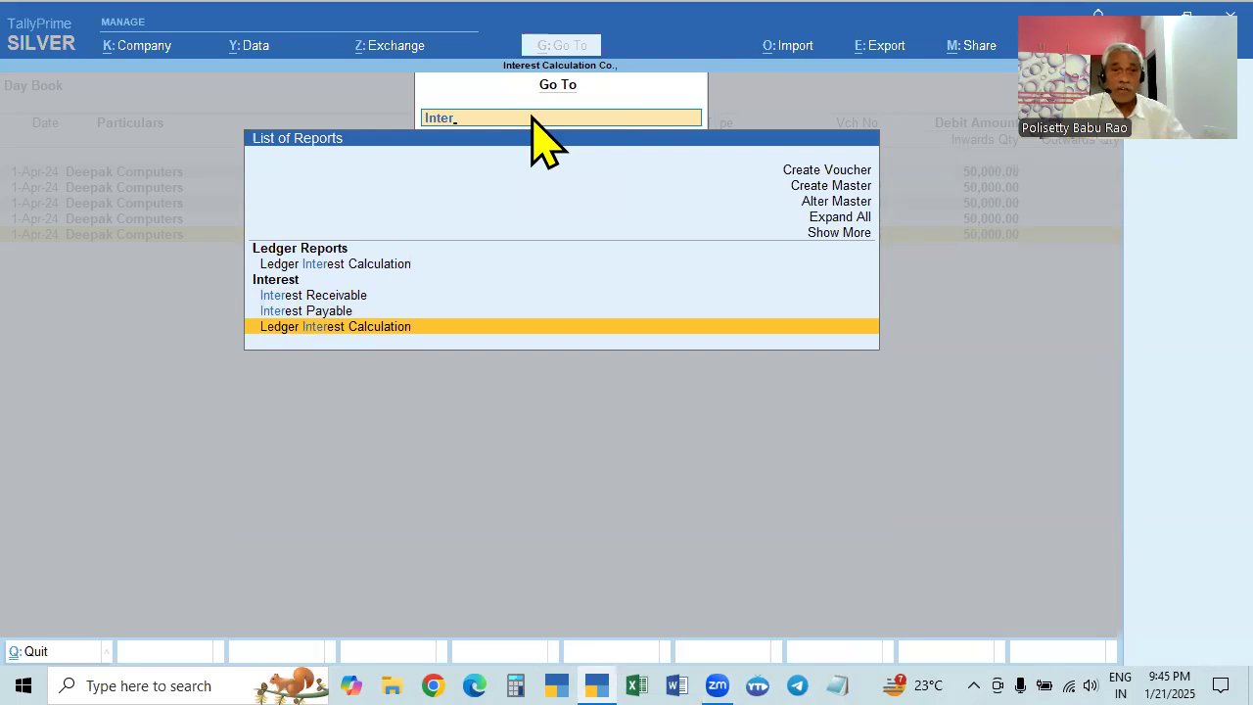
pyautogui.press('Return')
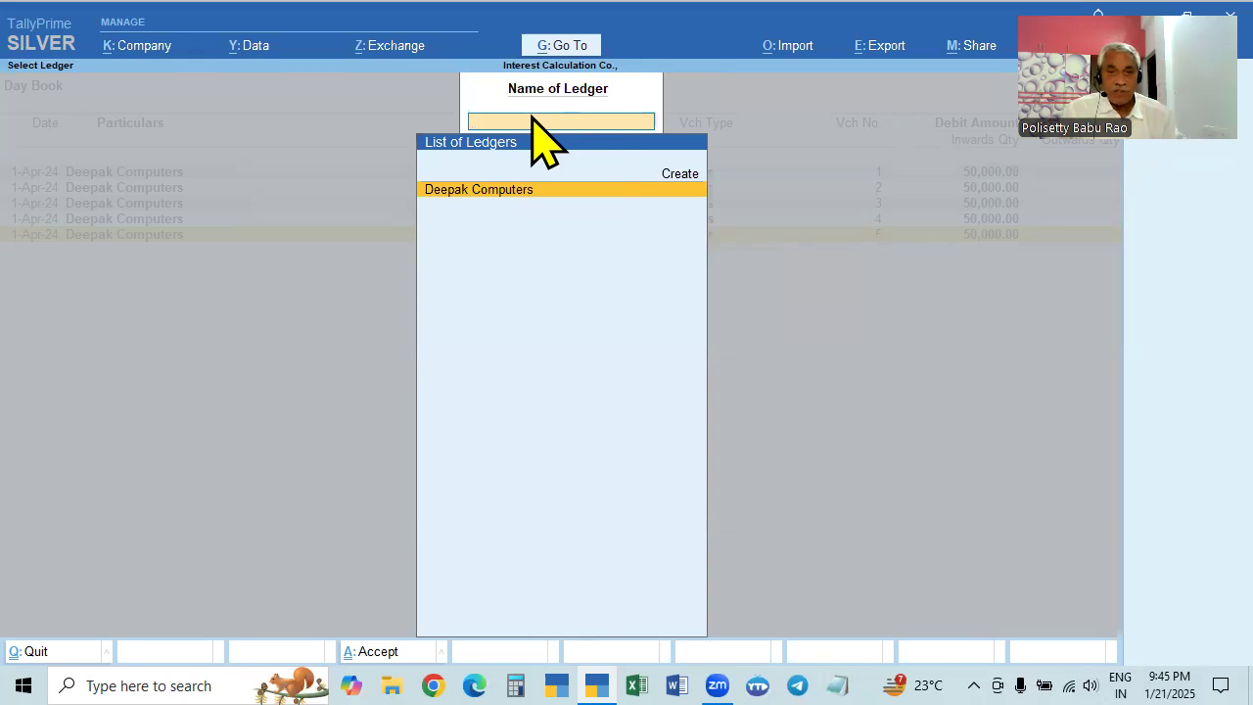
pyautogui.press('Return')
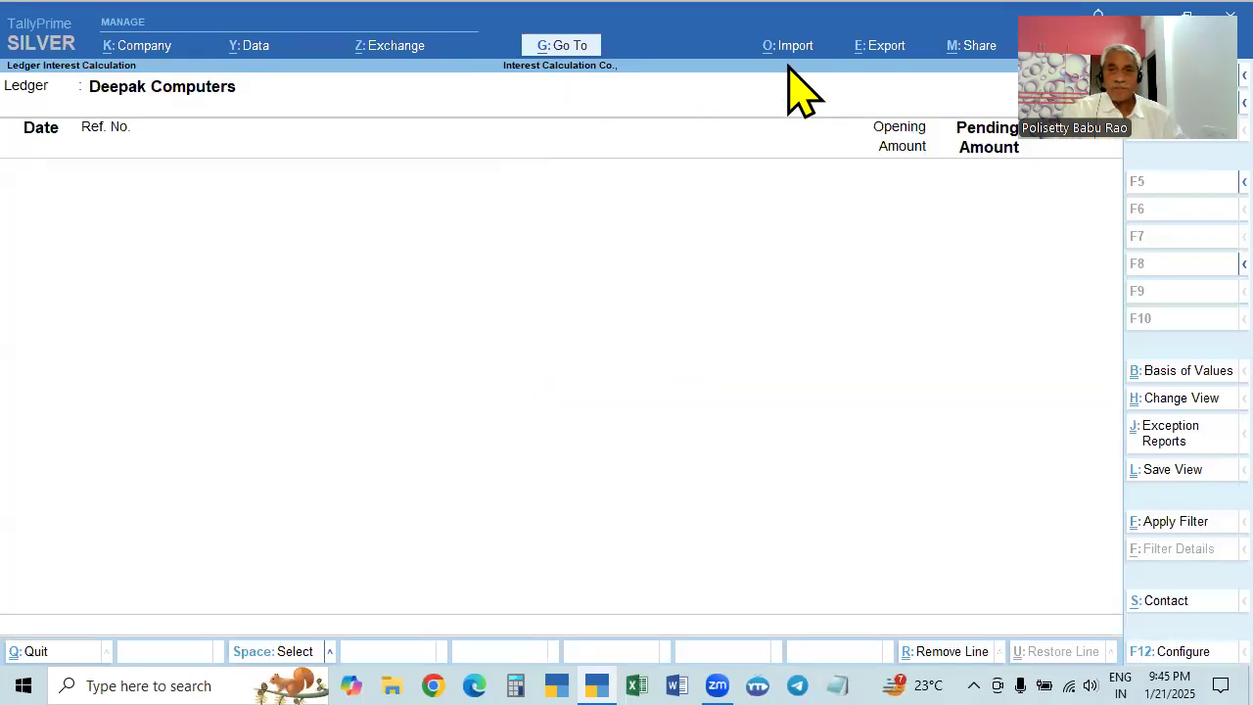
# Step: Set the period of the Ledger Interest Calculation report to 1-Apr-24 to 1-Jul-24
pyautogui.moveTo(1031, 84); pyautogui.dragTo(13, 460)
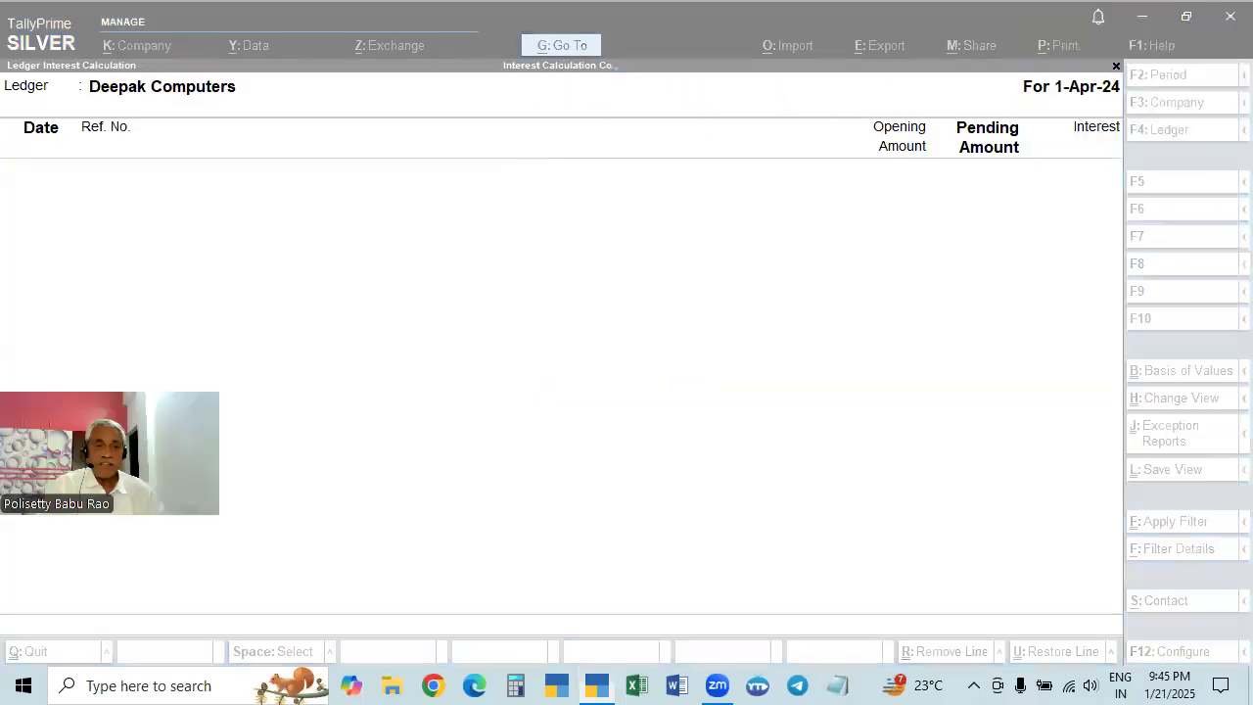
pyautogui.click(362, 289)
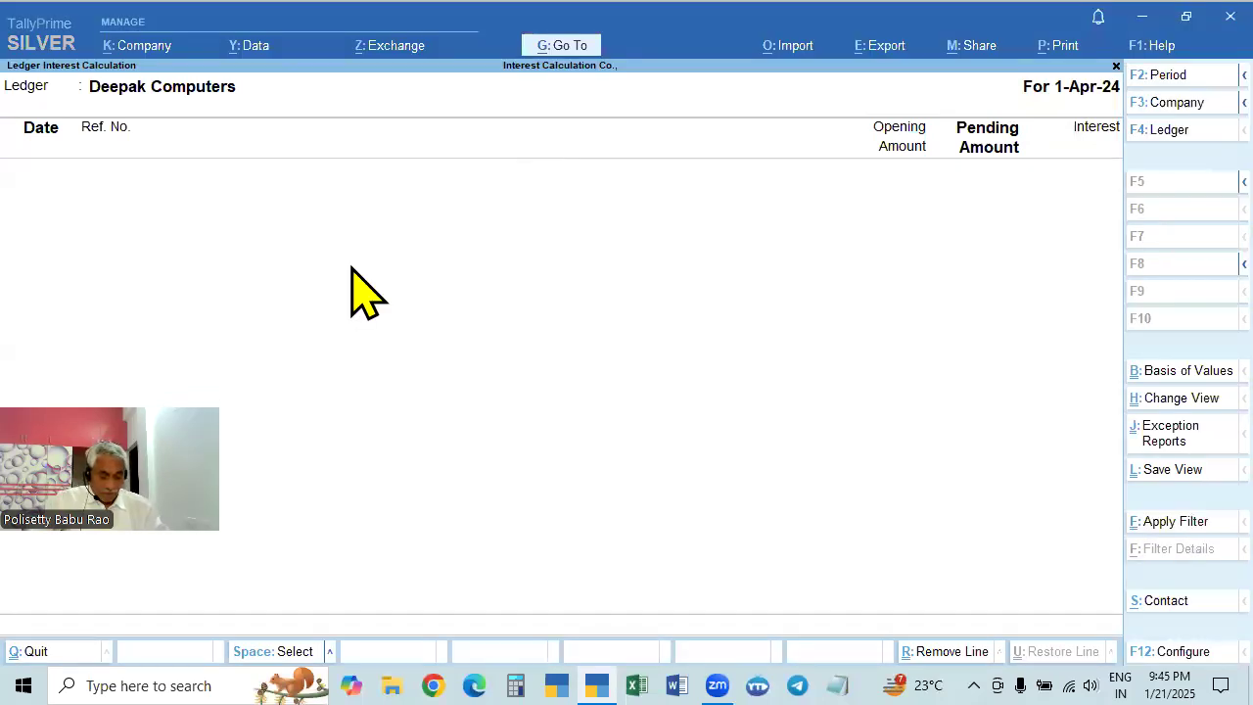
pyautogui.press('F2')
pyautogui.press('Return')
pyautogui.write('1-7')
pyautogui.press('Return')
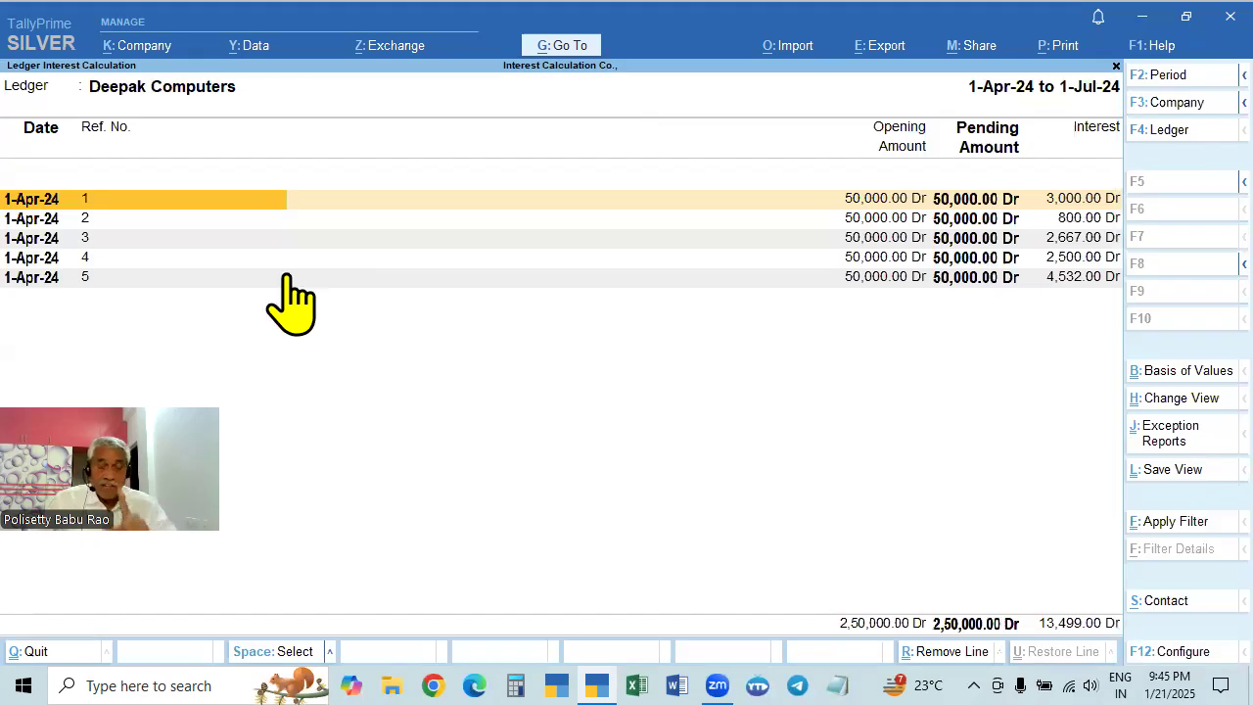
# Step: Expand the interest breakdown of bills 1 and 2, then show the detailed breakdown for all bills
pyautogui.hotkey('shift', 'Return')
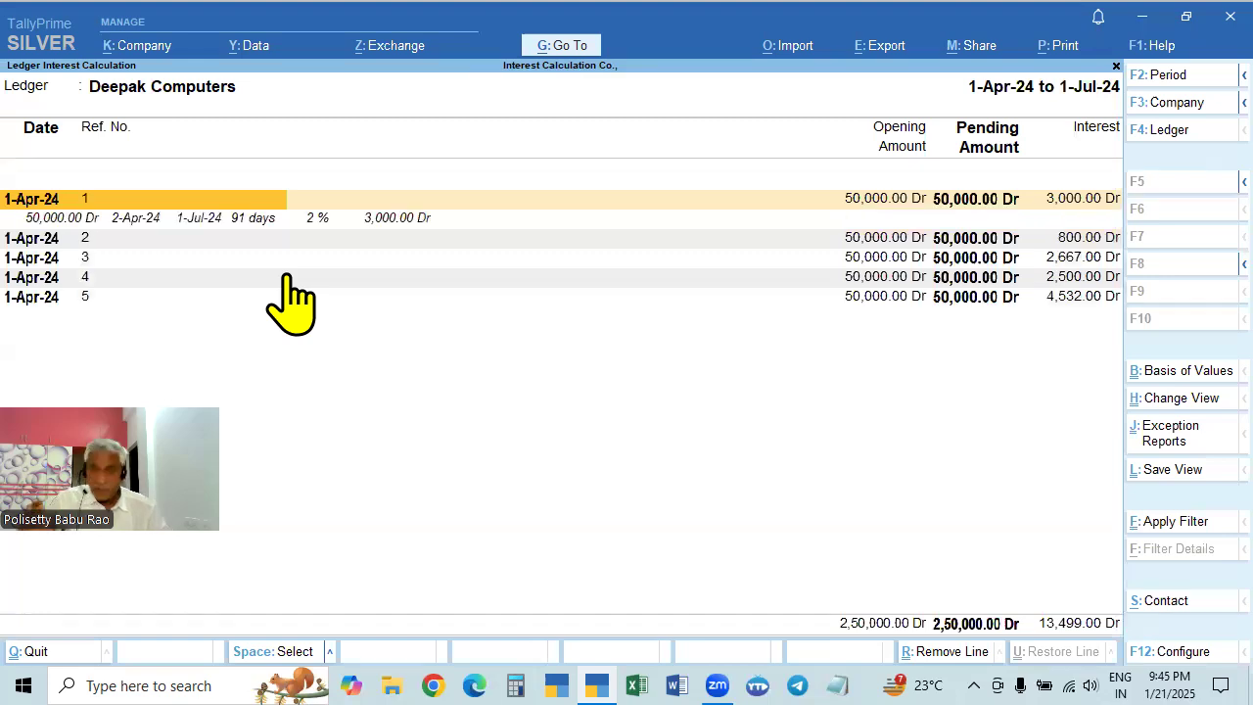
pyautogui.click(98, 244)
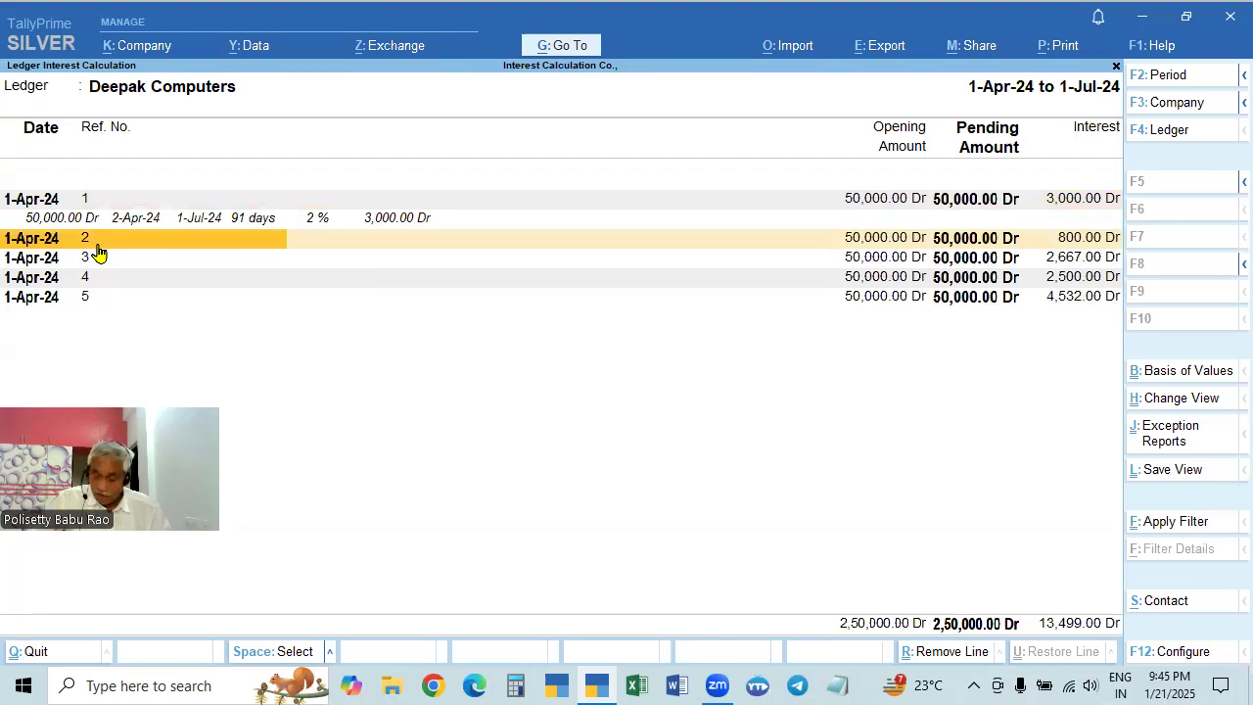
pyautogui.hotkey('shift', 'Return')
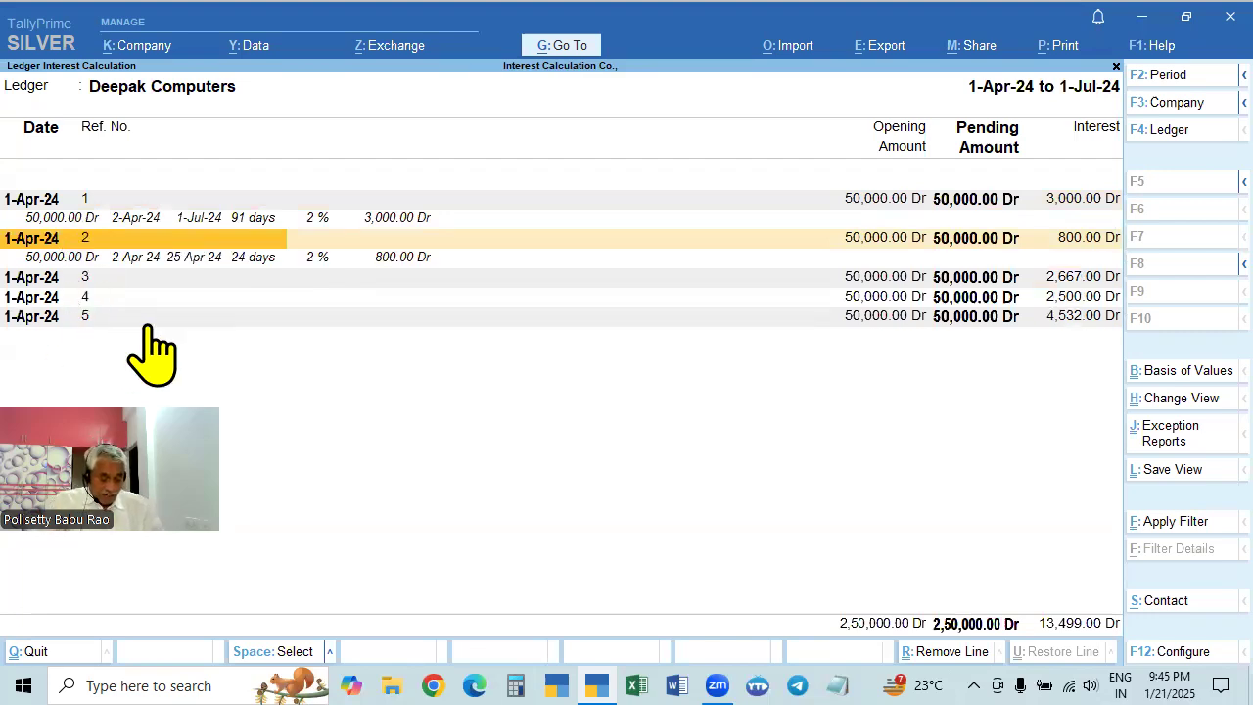
pyautogui.press('alt')
pyautogui.hotkey('alt', 'F5')
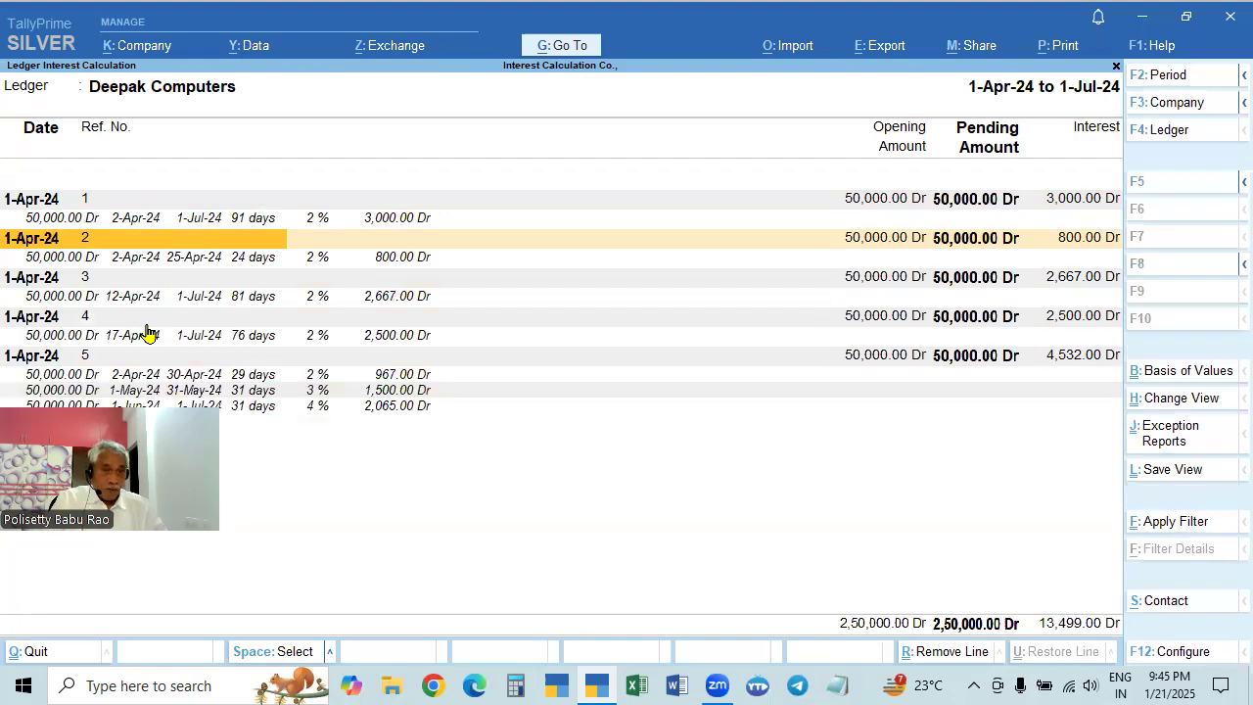
pyautogui.hotkey('alt', 'F5')
pyautogui.hotkey('alt', 'F5')
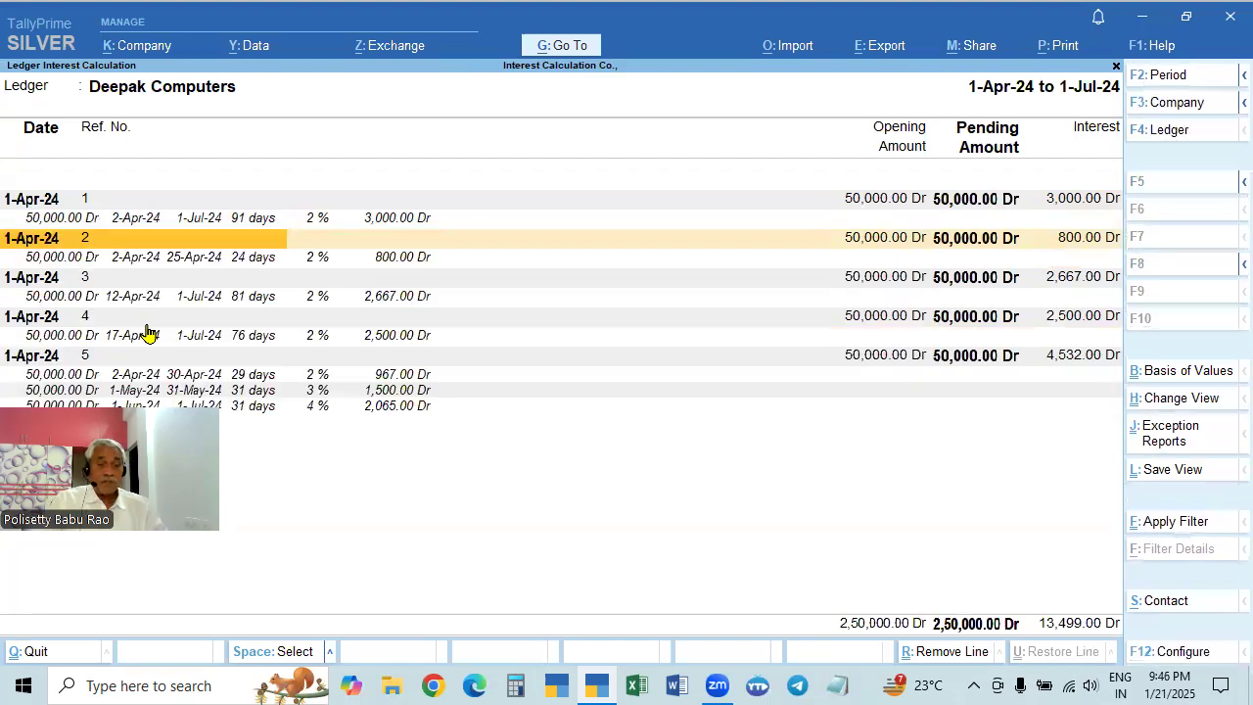
# Step: Examine the dates, days, rates and interest amounts of each bill, down to the last rate slab of bill 5
pyautogui.moveTo(141, 349); pyautogui.dragTo(141, 396)
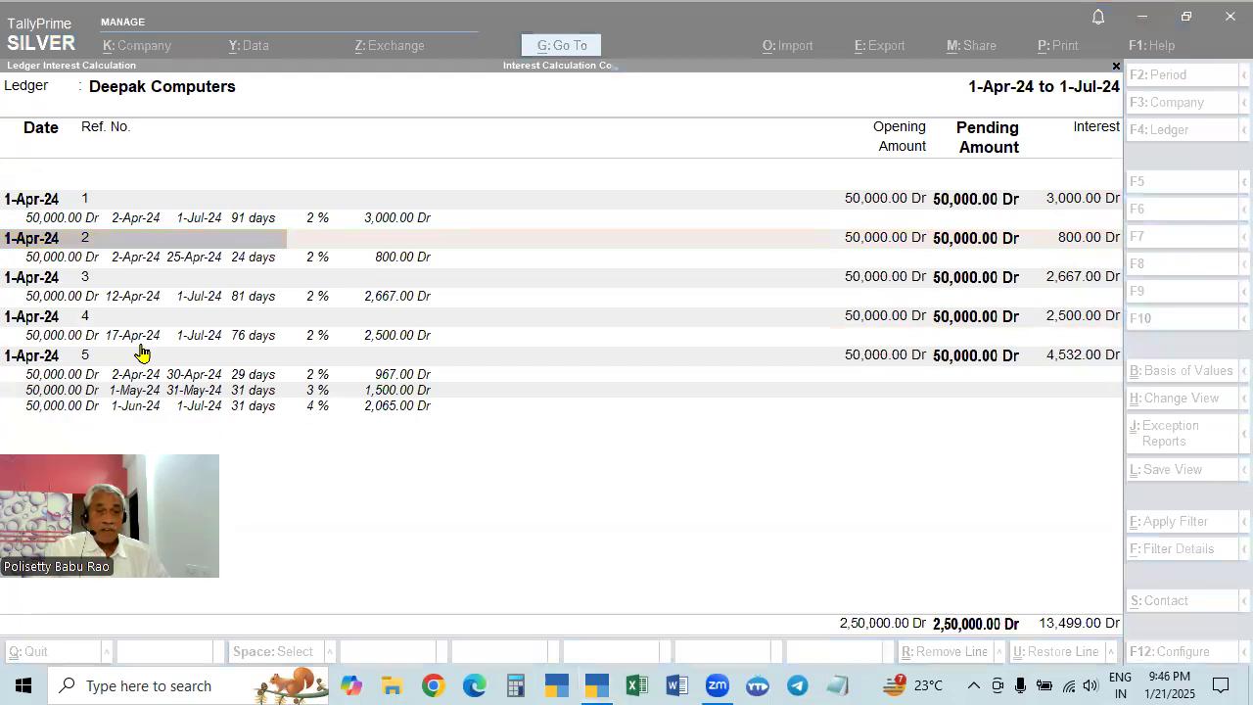
pyautogui.click(414, 406)
pyautogui.press('Down')
pyautogui.press('Down')
pyautogui.press('Down')
pyautogui.press('Down')
pyautogui.press('Down')
pyautogui.press('Down')
pyautogui.press('Down')
pyautogui.press('Down')
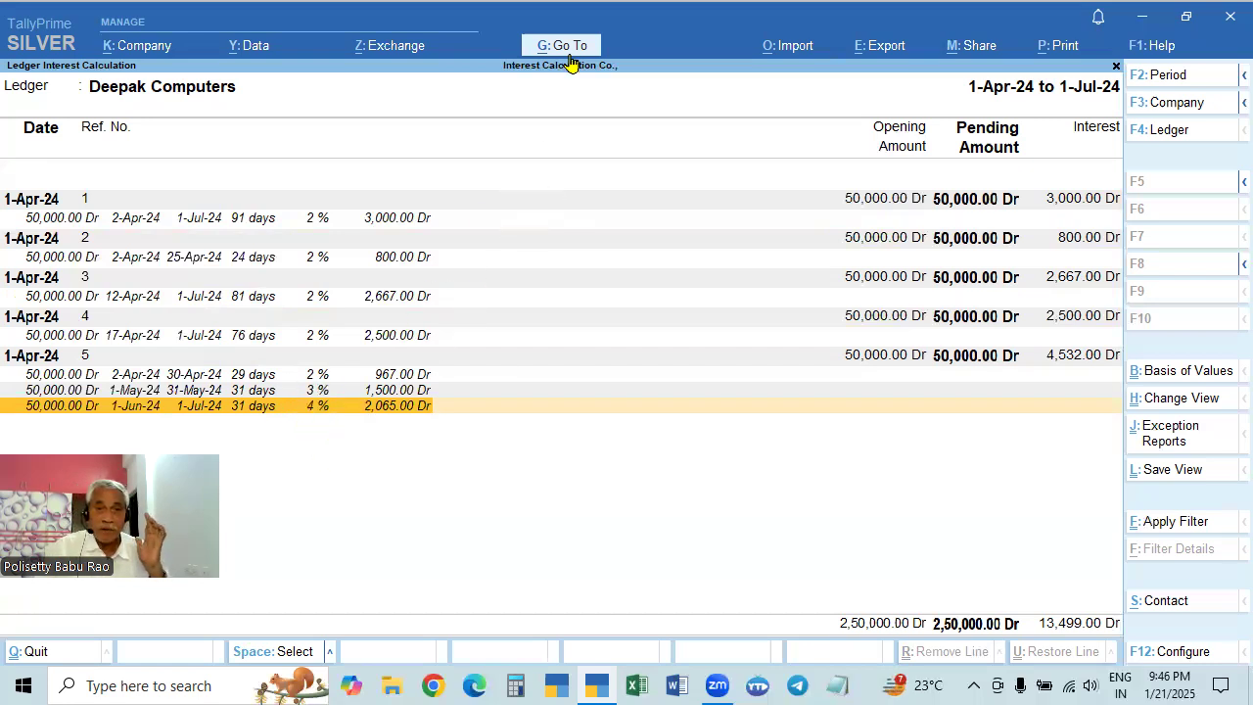
pyautogui.click(256, 563)
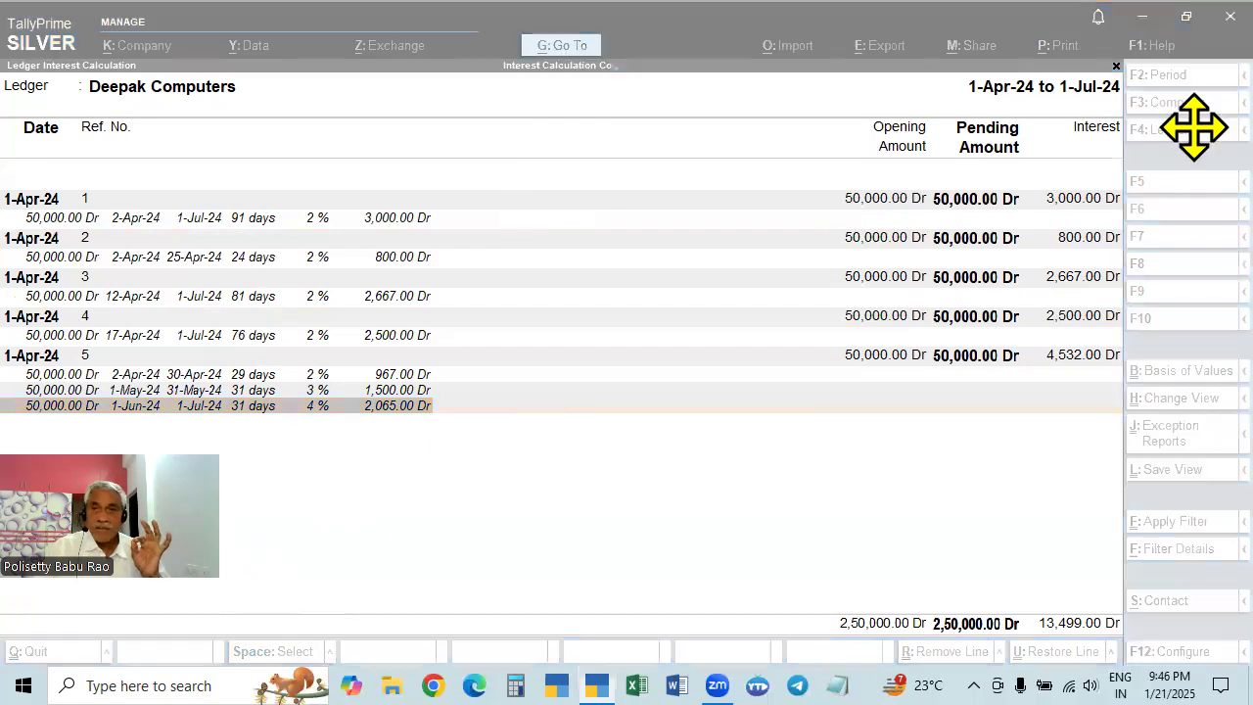
pyautogui.moveTo(160, 565); pyautogui.dragTo(1194, 127)
pyautogui.click(603, 212)
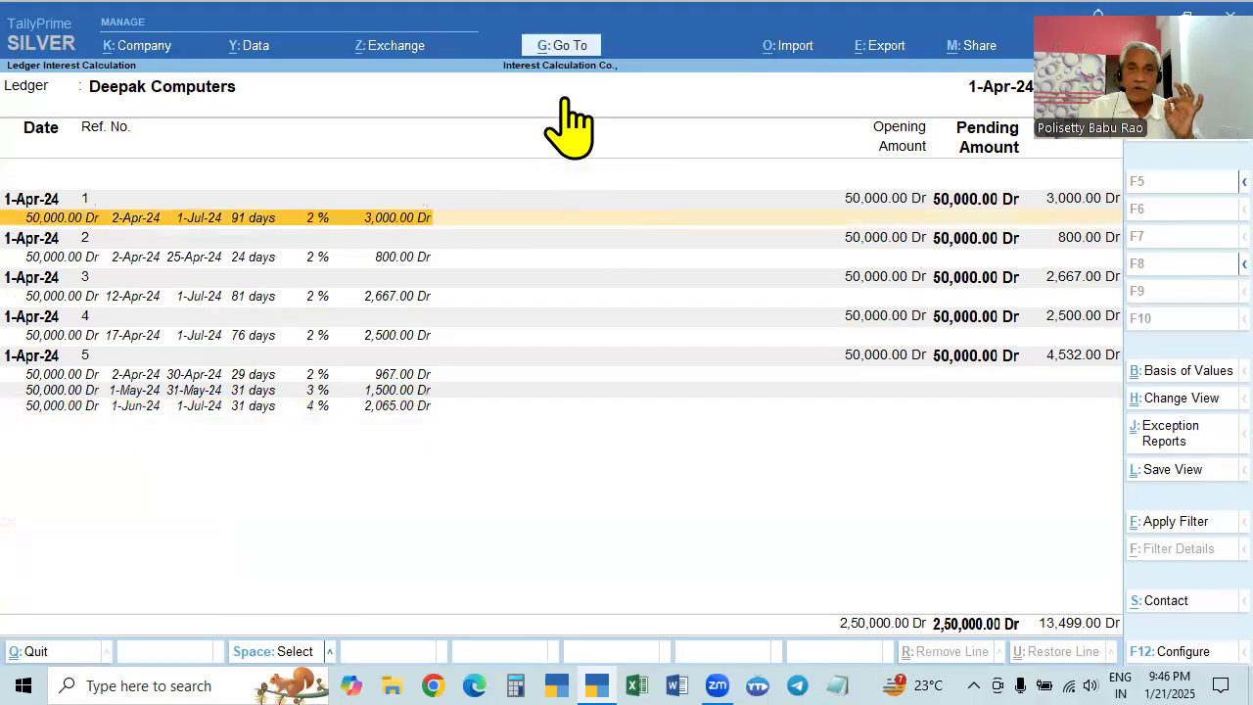
# Step: Start a new sales voucher from the report and set its voucher date to 1-Apr-24
pyautogui.click(562, 46)
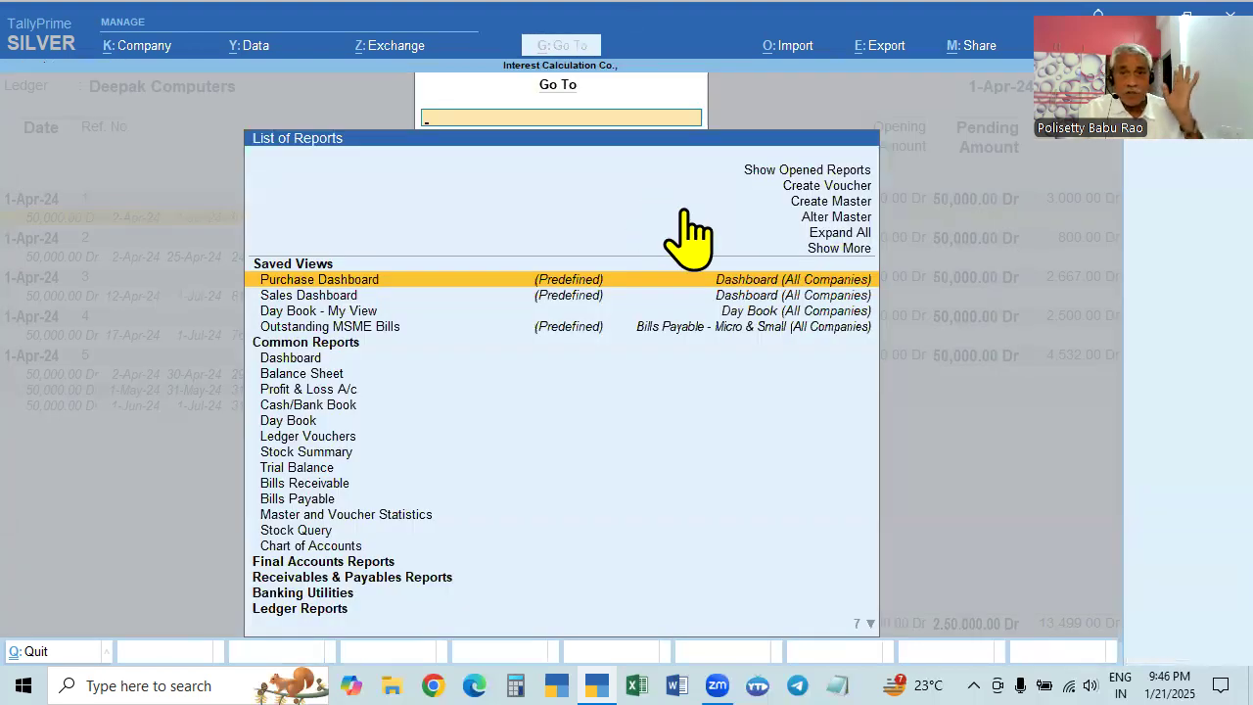
pyautogui.click(809, 186)
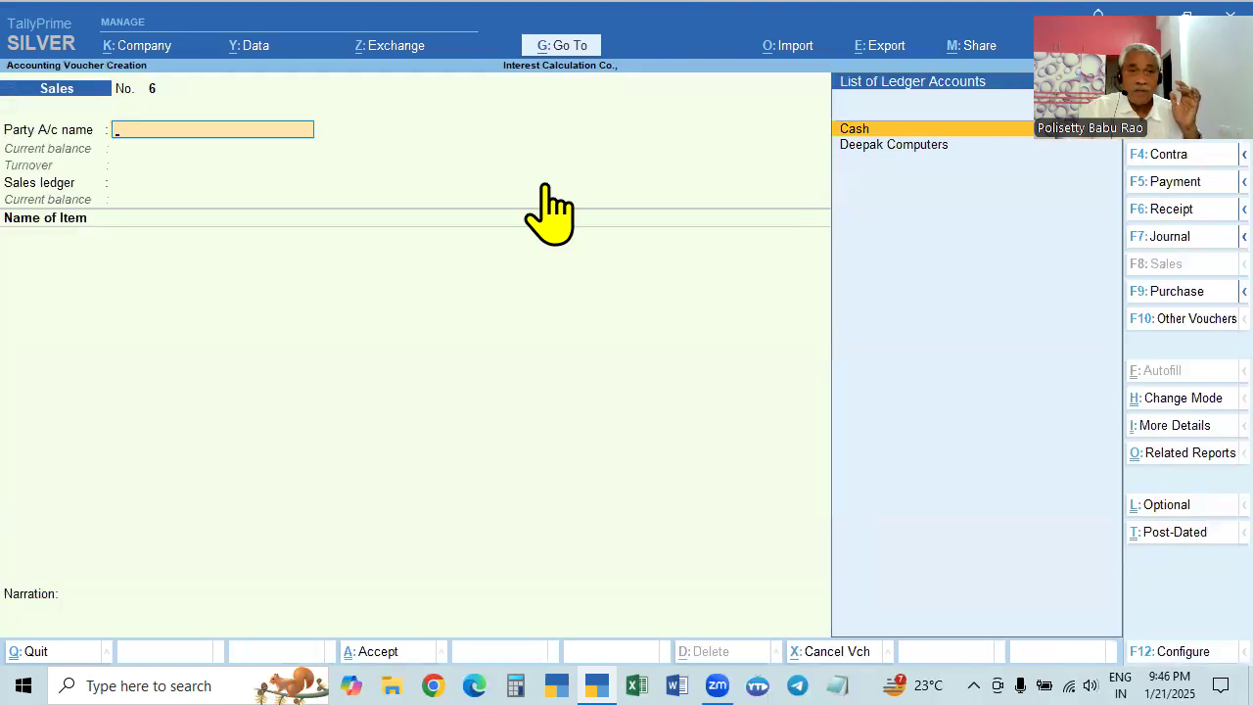
pyautogui.press('F2')
pyautogui.write('1-4')
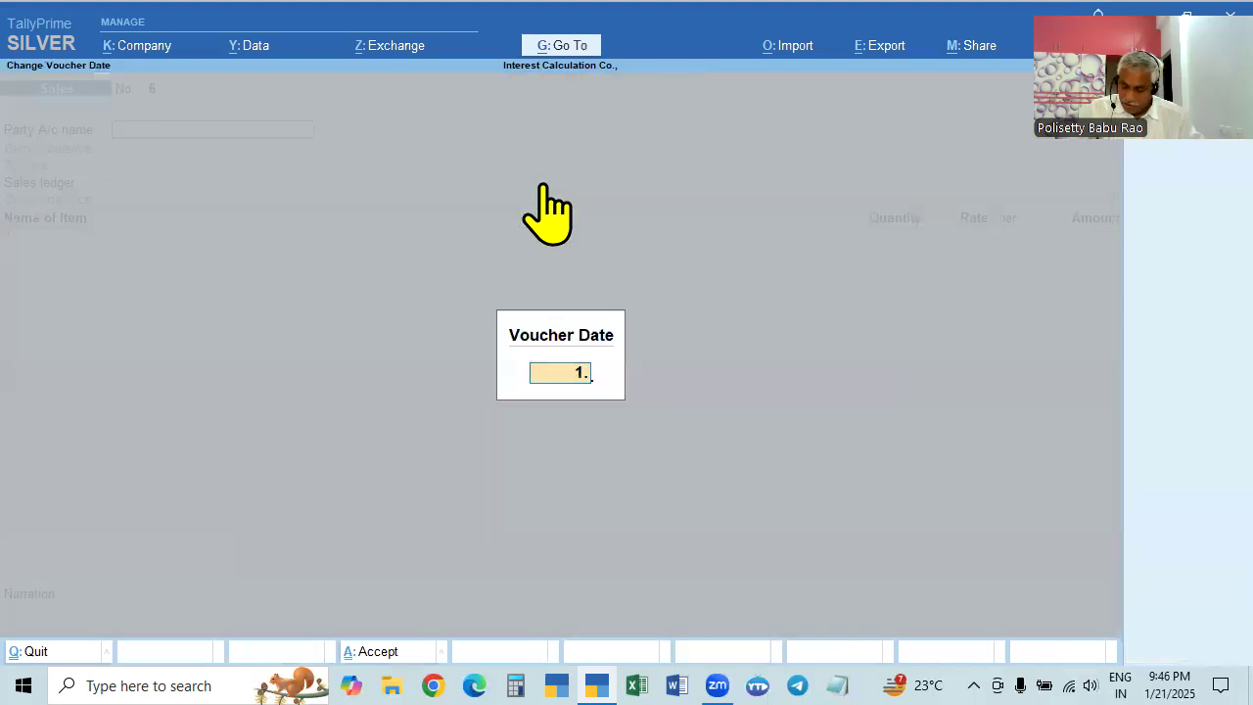
pyautogui.press('Return')
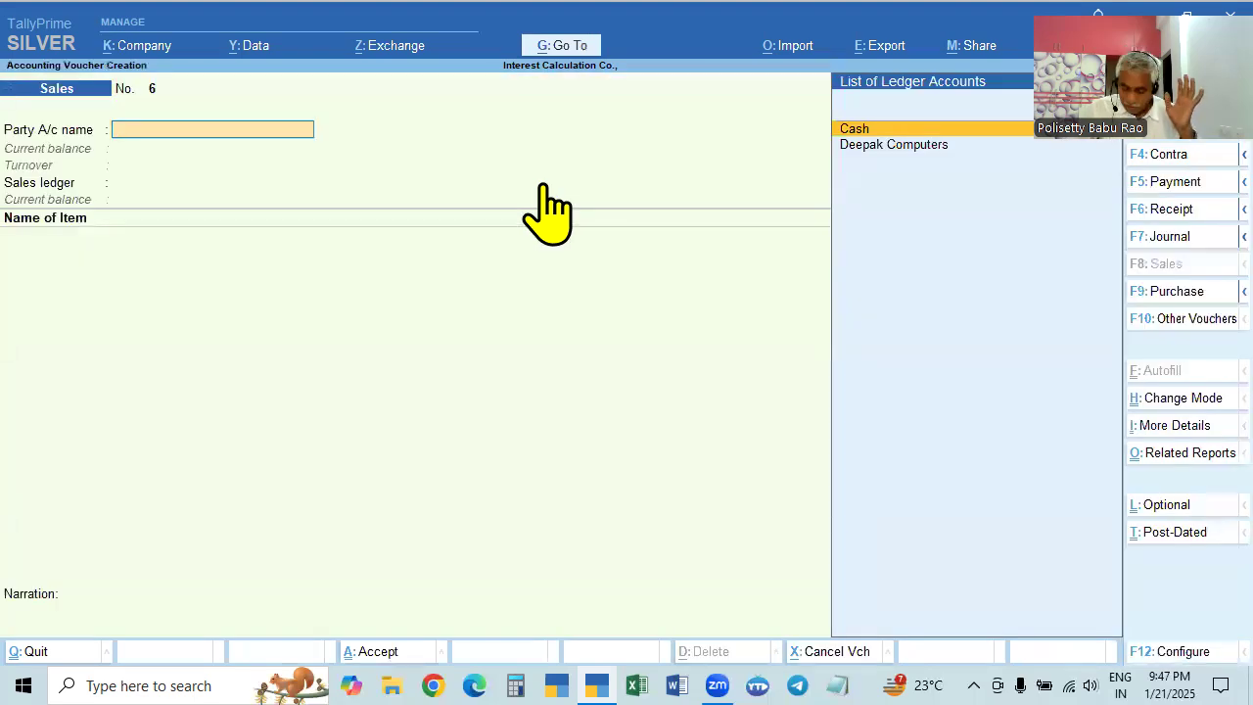
# Step: Choose Deepak Computers as the party, accept its party details, and use Sales as the sales ledger
pyautogui.press('Down')
pyautogui.press('Return')
pyautogui.hotkey('ctrl', 'a')
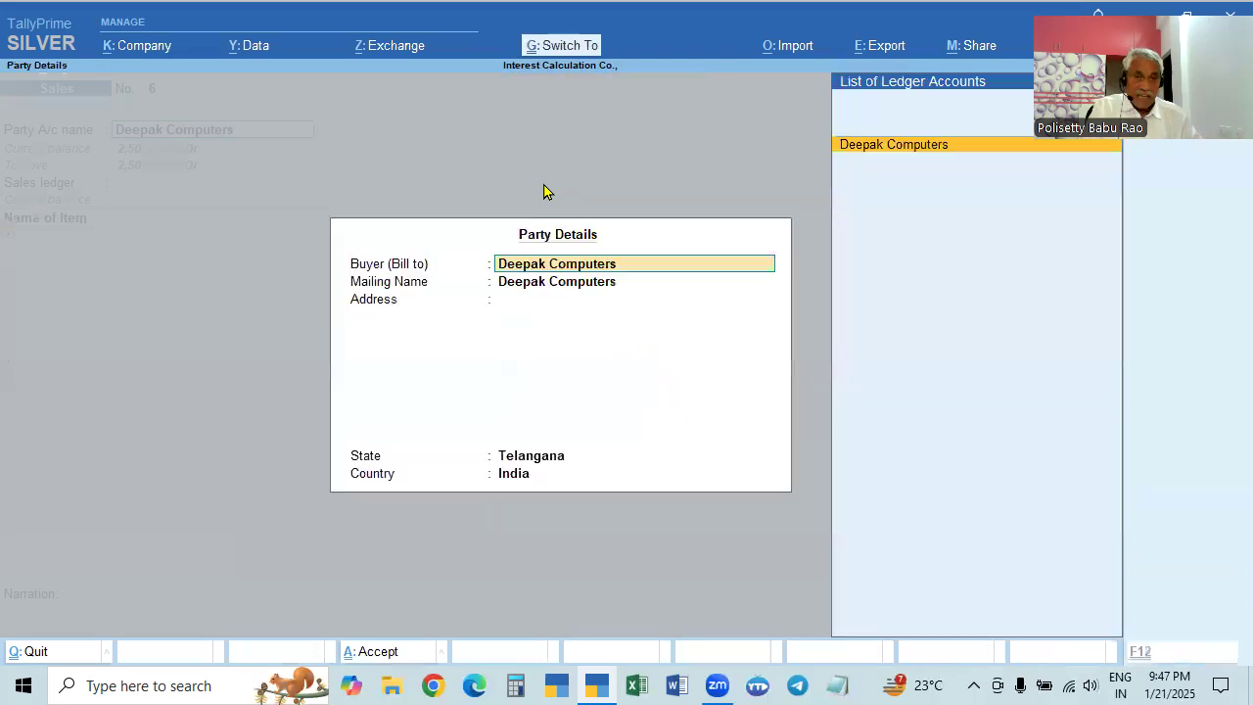
pyautogui.hotkey('ctrl', 'a')
pyautogui.press('Return')
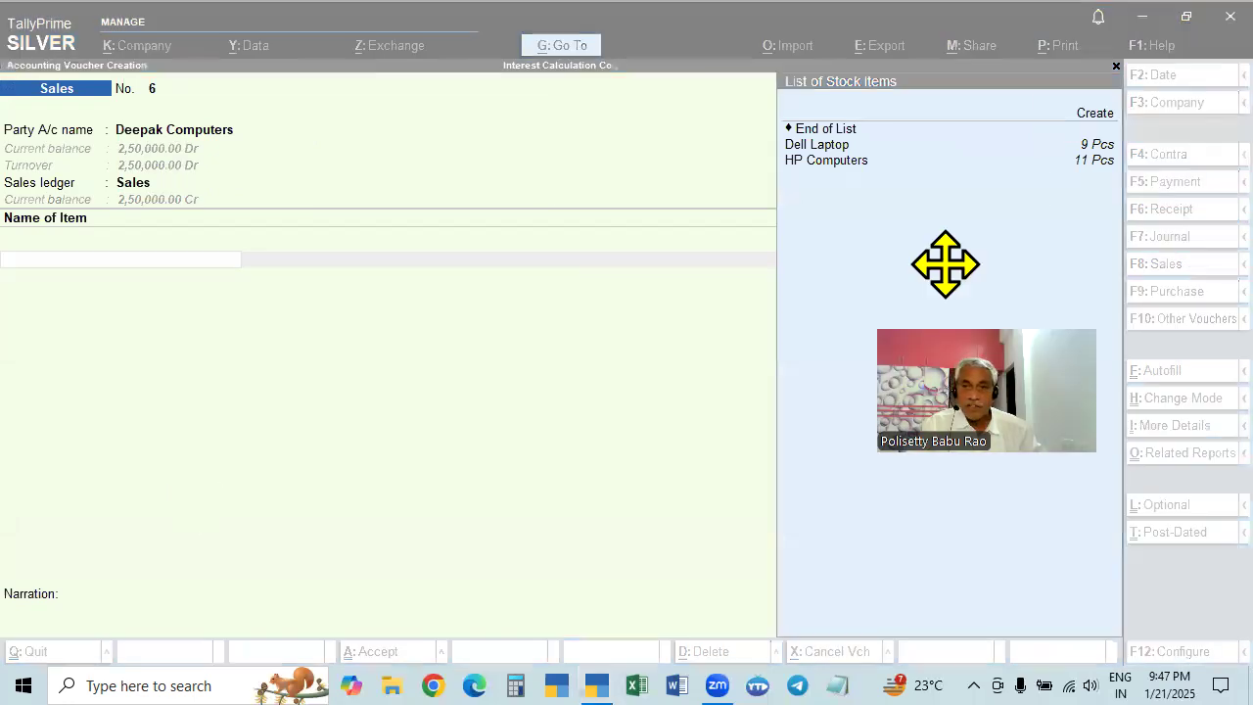
# Step: Add the stock item HP Computers to the voucher with a quantity of 2 Pcs at a rate of 25,000.00
pyautogui.moveTo(946, 265); pyautogui.dragTo(149, 468)
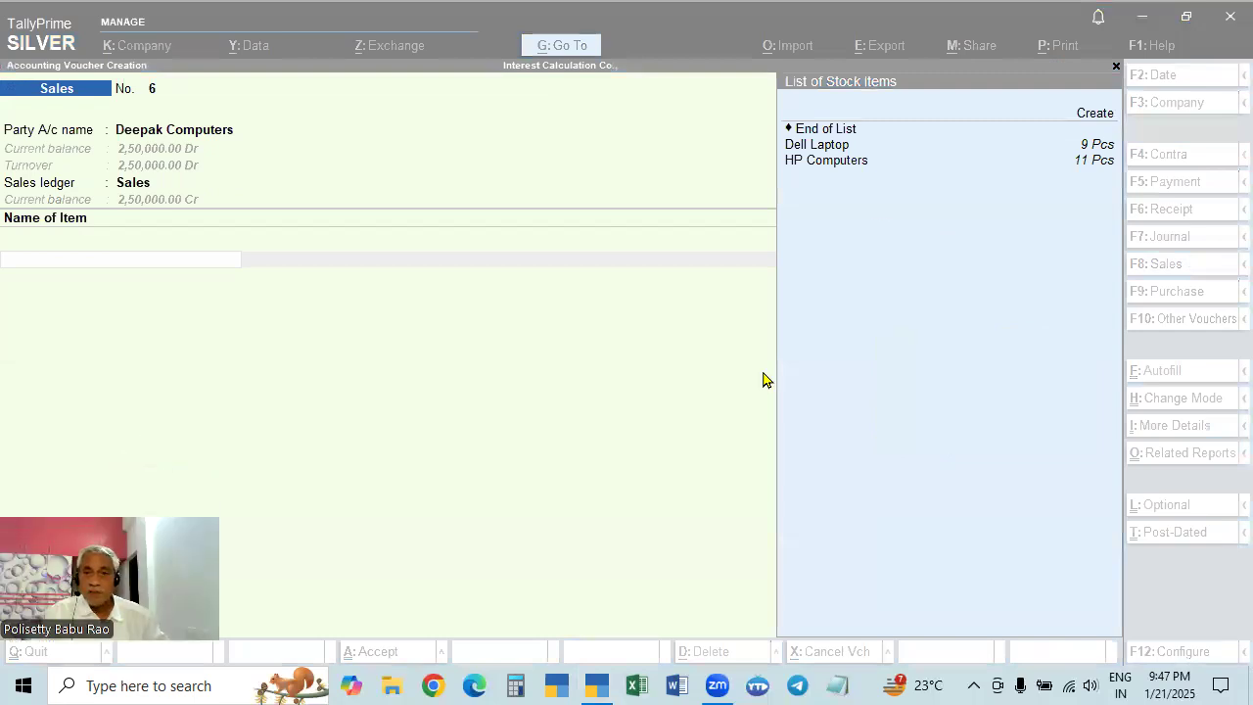
pyautogui.click(860, 164)
pyautogui.press('Return')
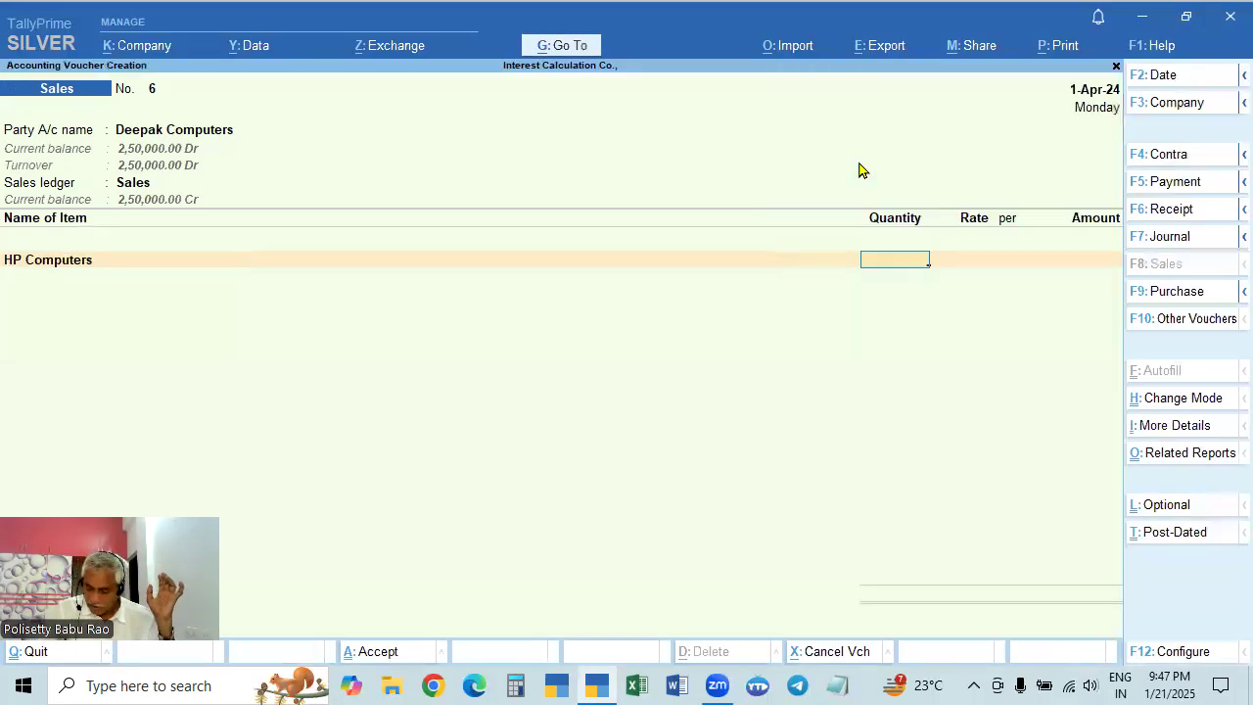
pyautogui.write('2')
pyautogui.press('Return')
pyautogui.press('Return')
pyautogui.press('Return')
pyautogui.press('Return')
pyautogui.press('Return')
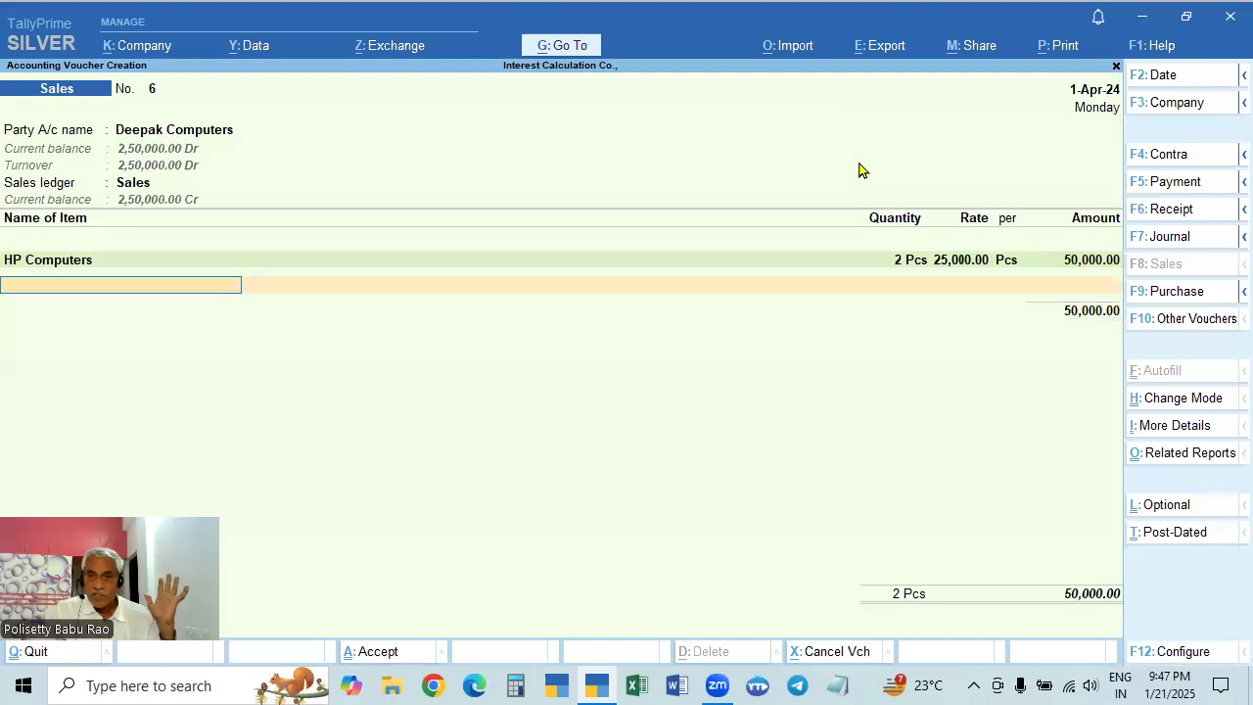
# Step: End the item list, allocate 50,000.00 Dr to New Ref 6 without credit days, and bring up its interest parameters
pyautogui.press('Return')
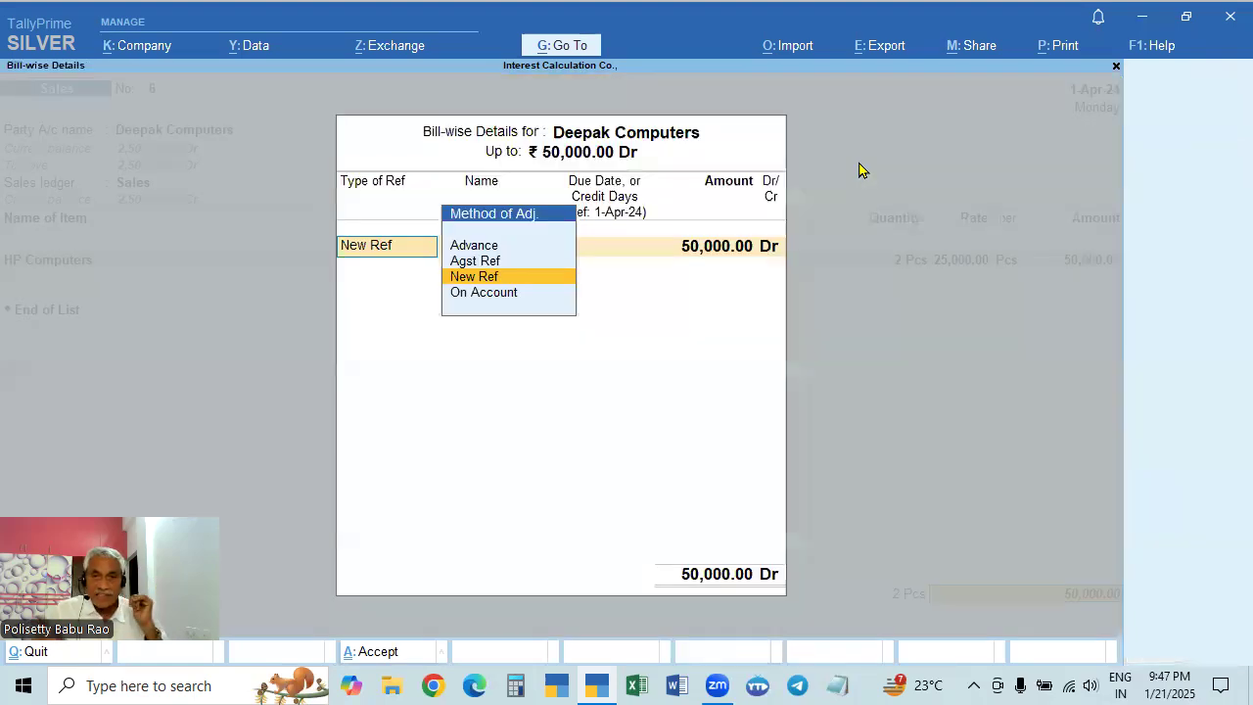
pyautogui.press('Return')
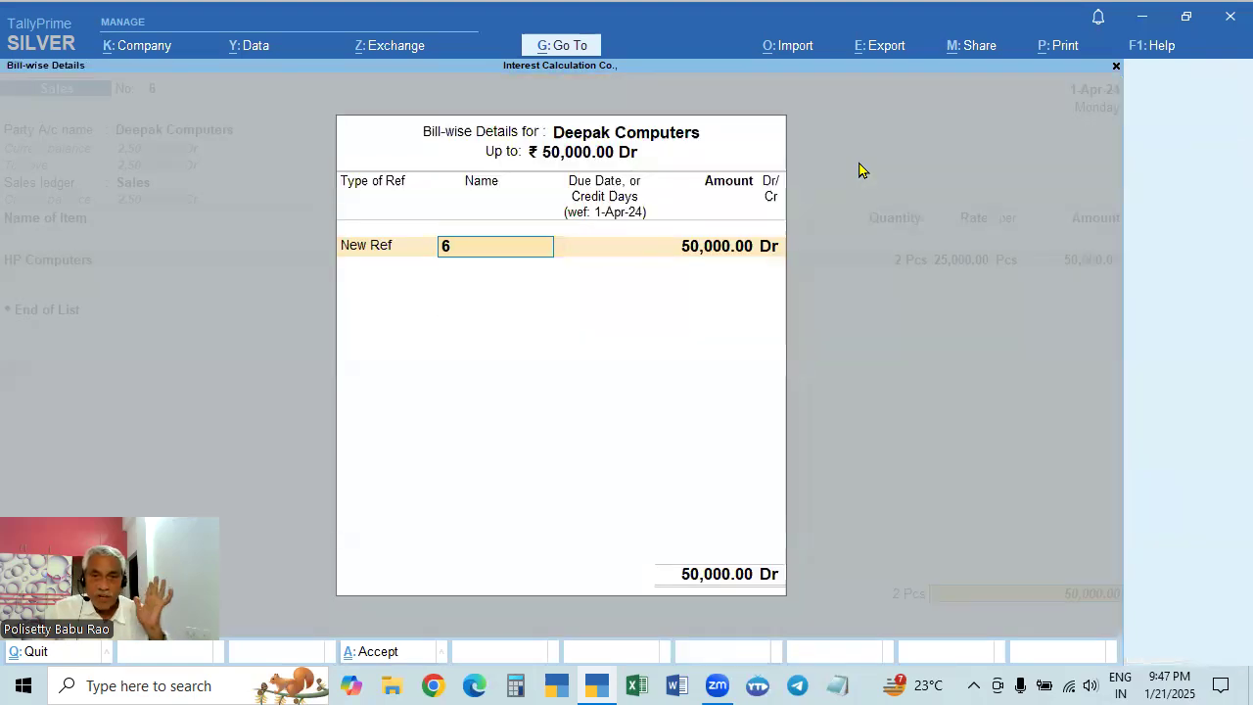
pyautogui.press('Return')
pyautogui.press('Return')
pyautogui.press('Return')
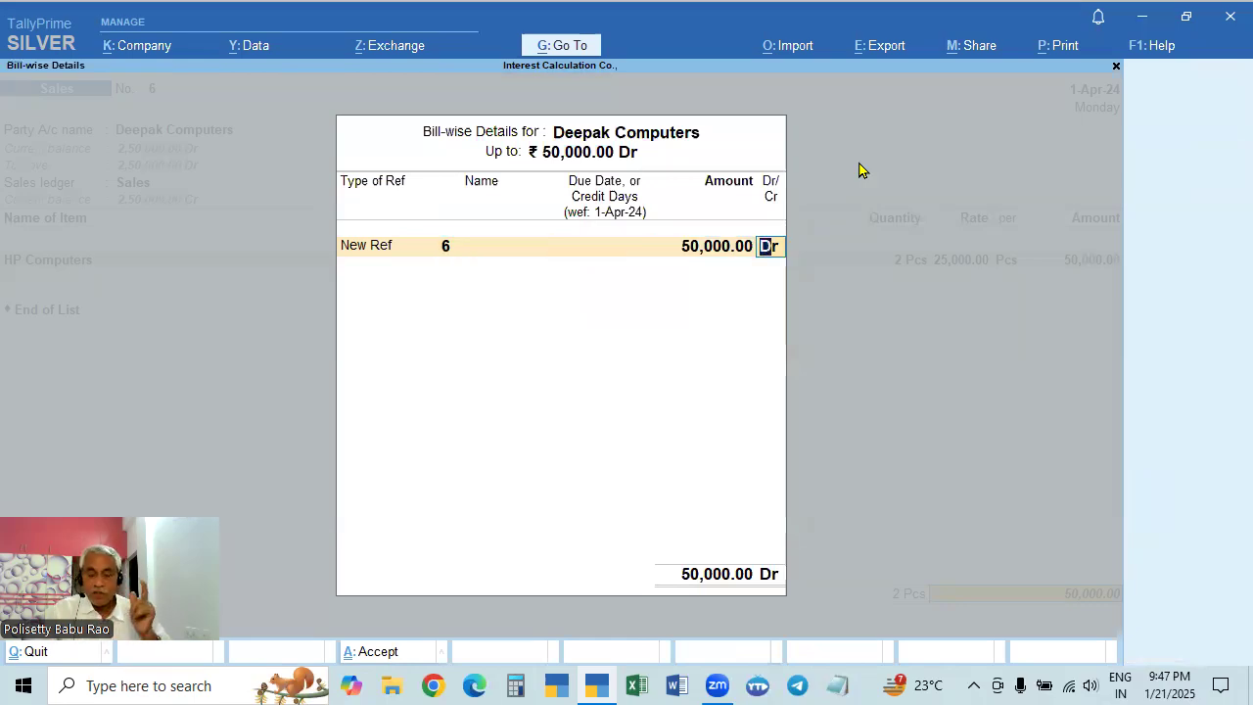
pyautogui.press('Return')
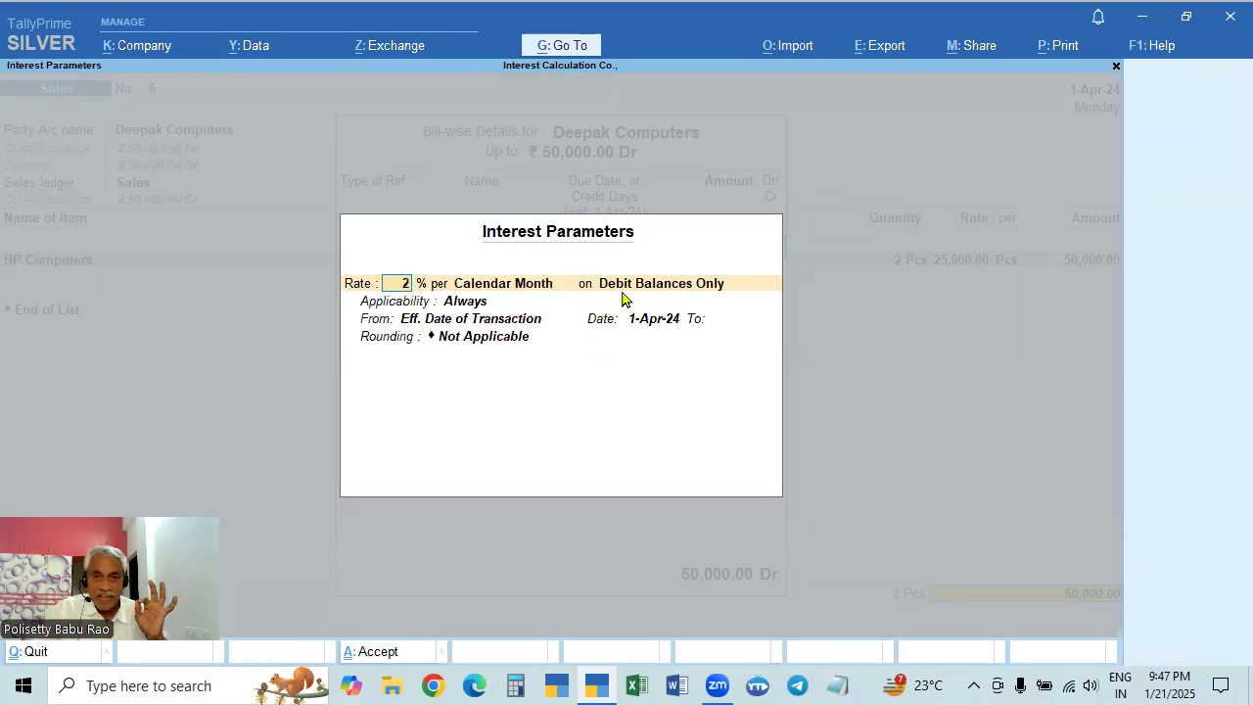
# Step: Keep the interest at 2% per Calendar Month on Debit Balances Only, applicable Always, and start it from Due Date of Invoice/Ref
pyautogui.press('Return')
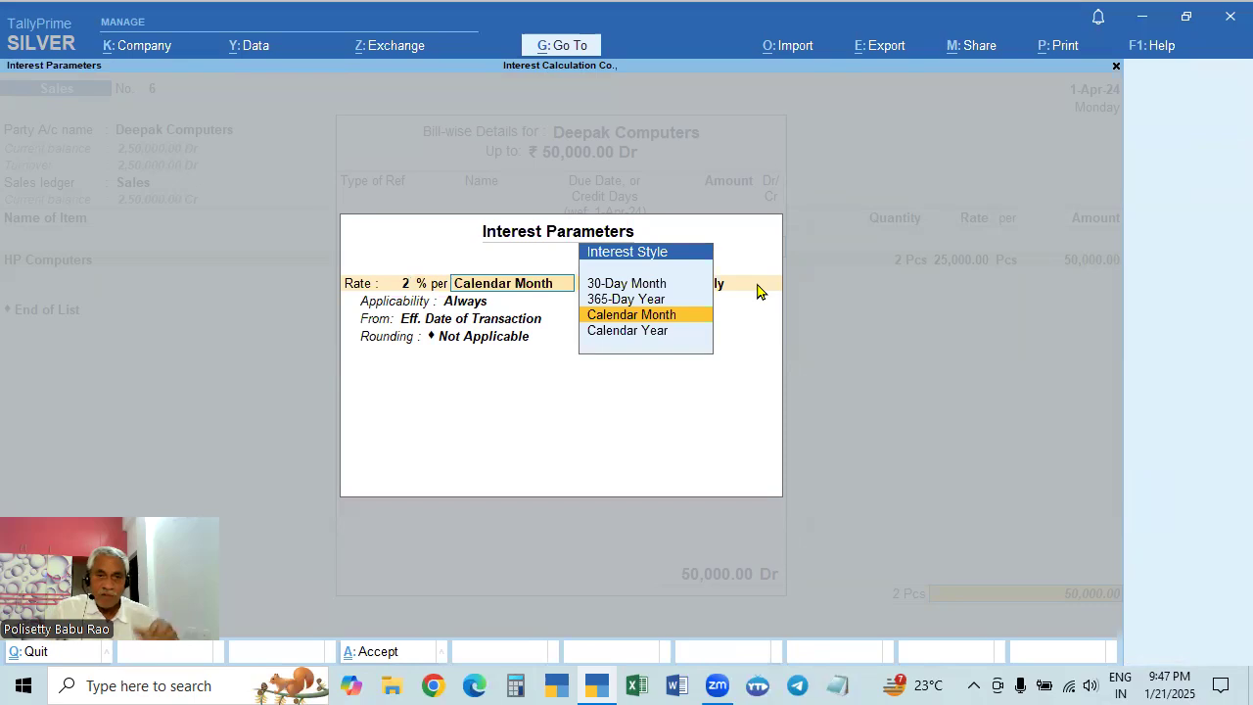
pyautogui.press('Return')
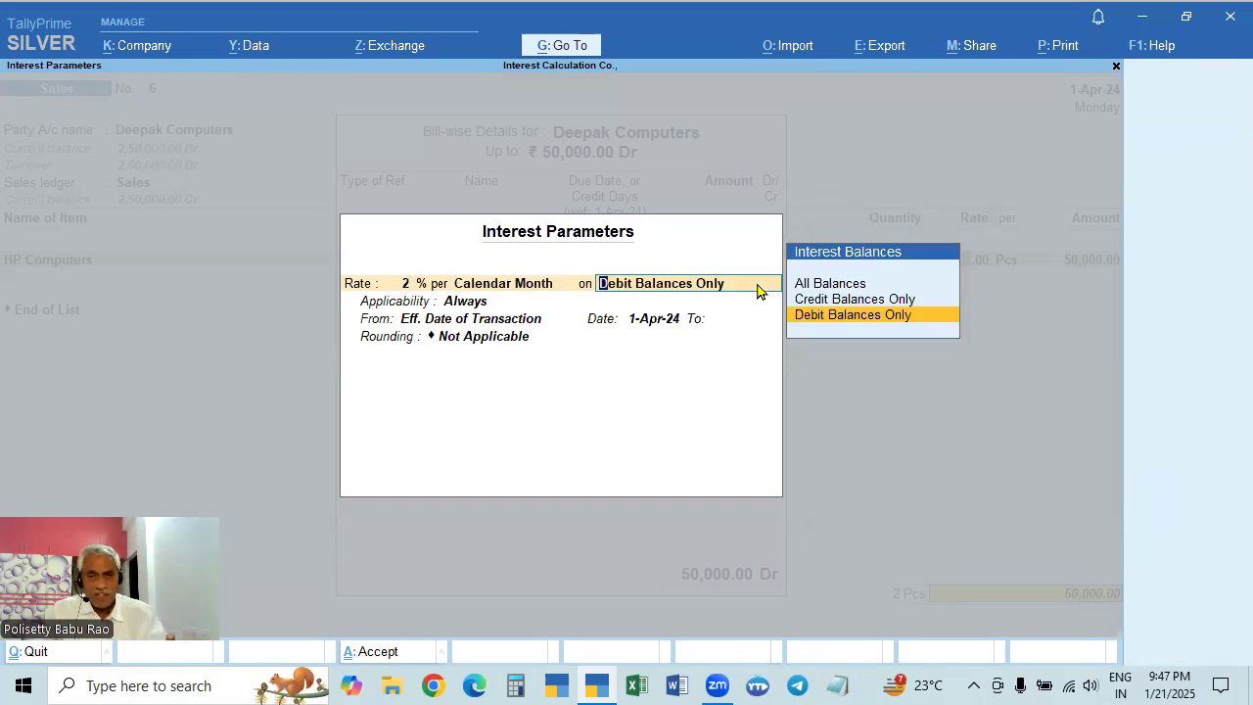
pyautogui.press('Return')
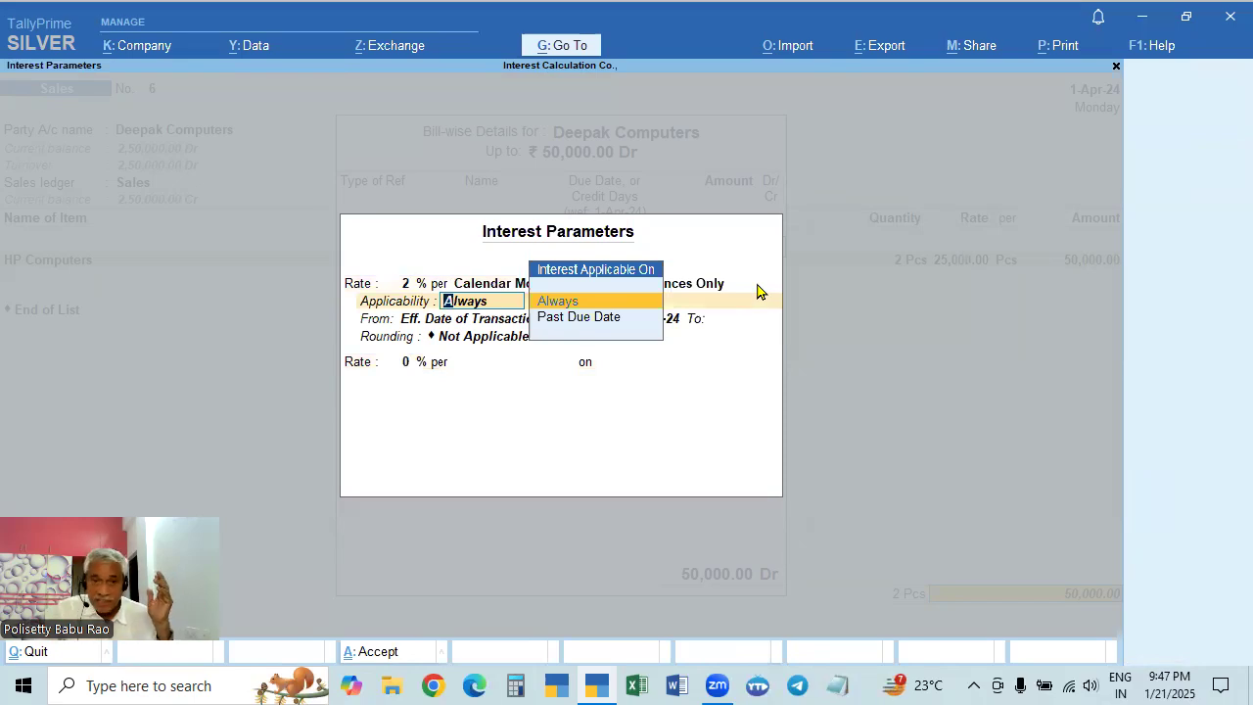
pyautogui.press('Return')
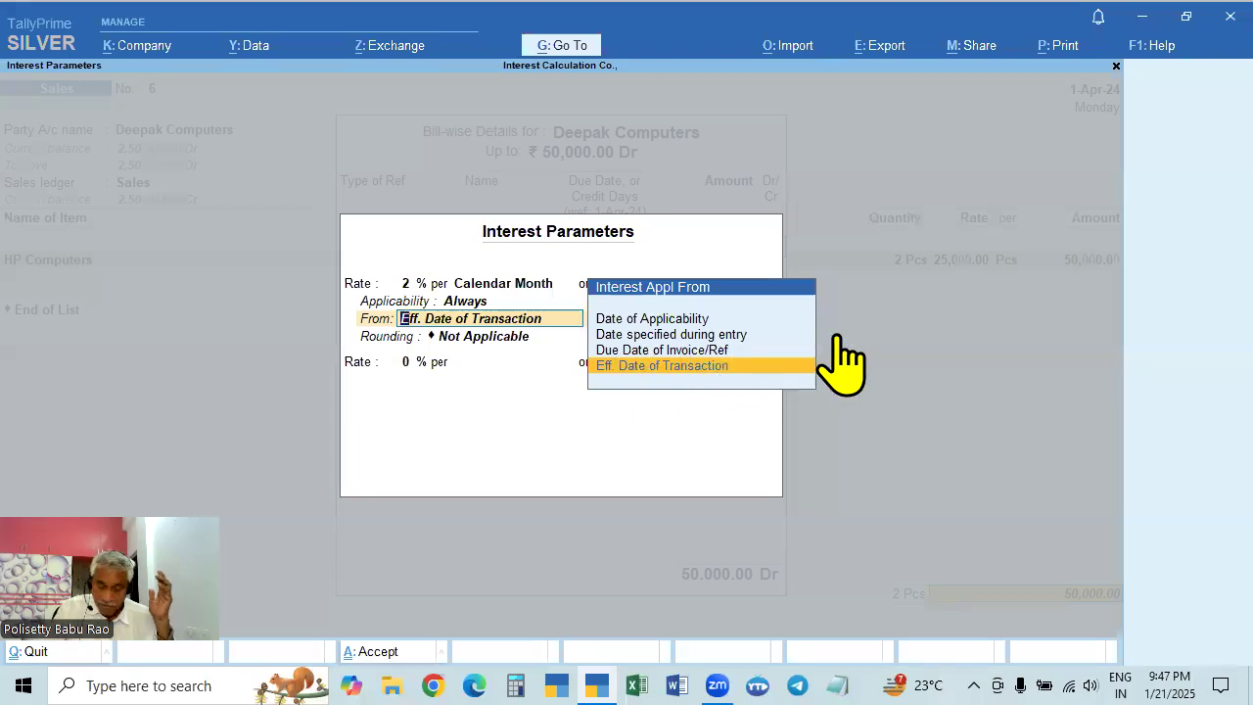
pyautogui.press('BackSpace')
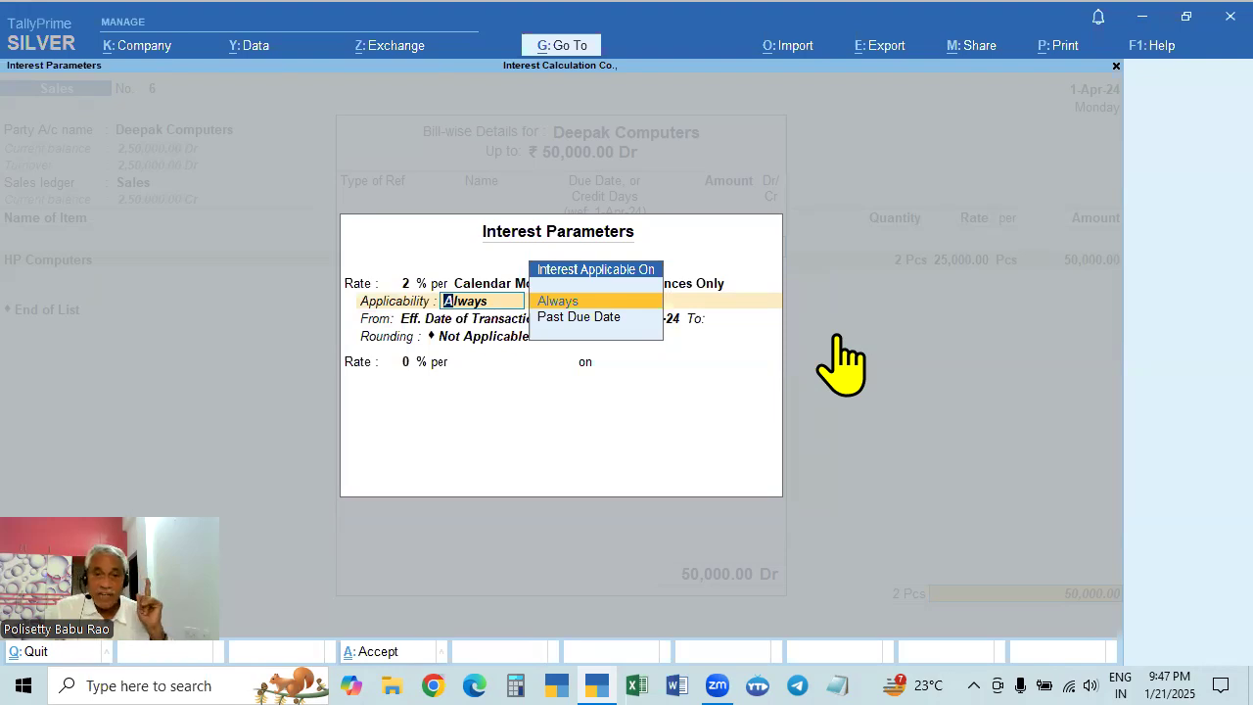
pyautogui.press('Return')
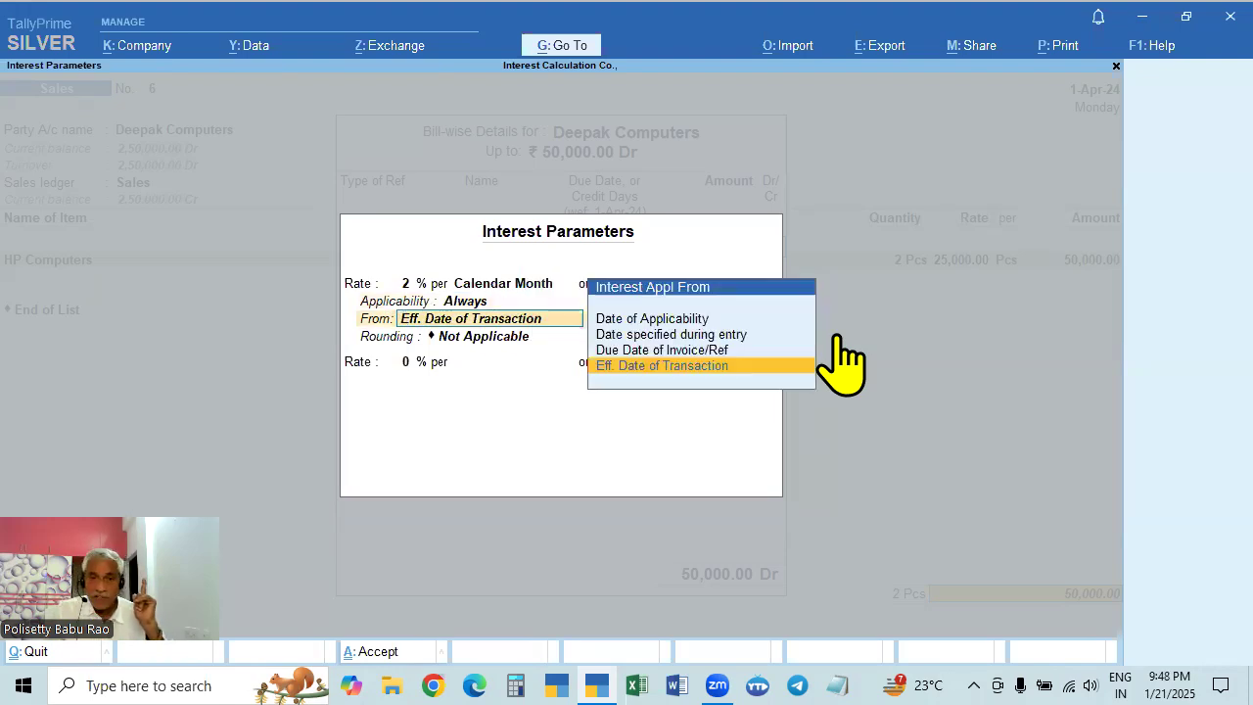
pyautogui.press('Up')
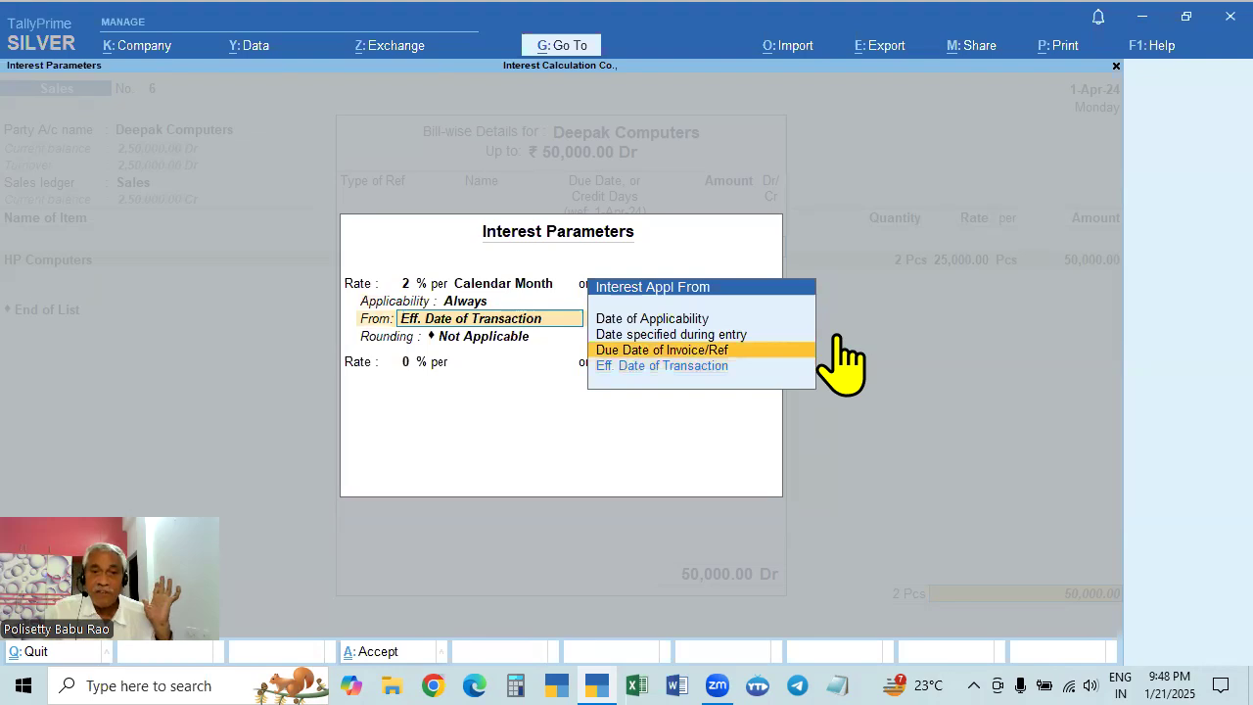
pyautogui.press('Return')
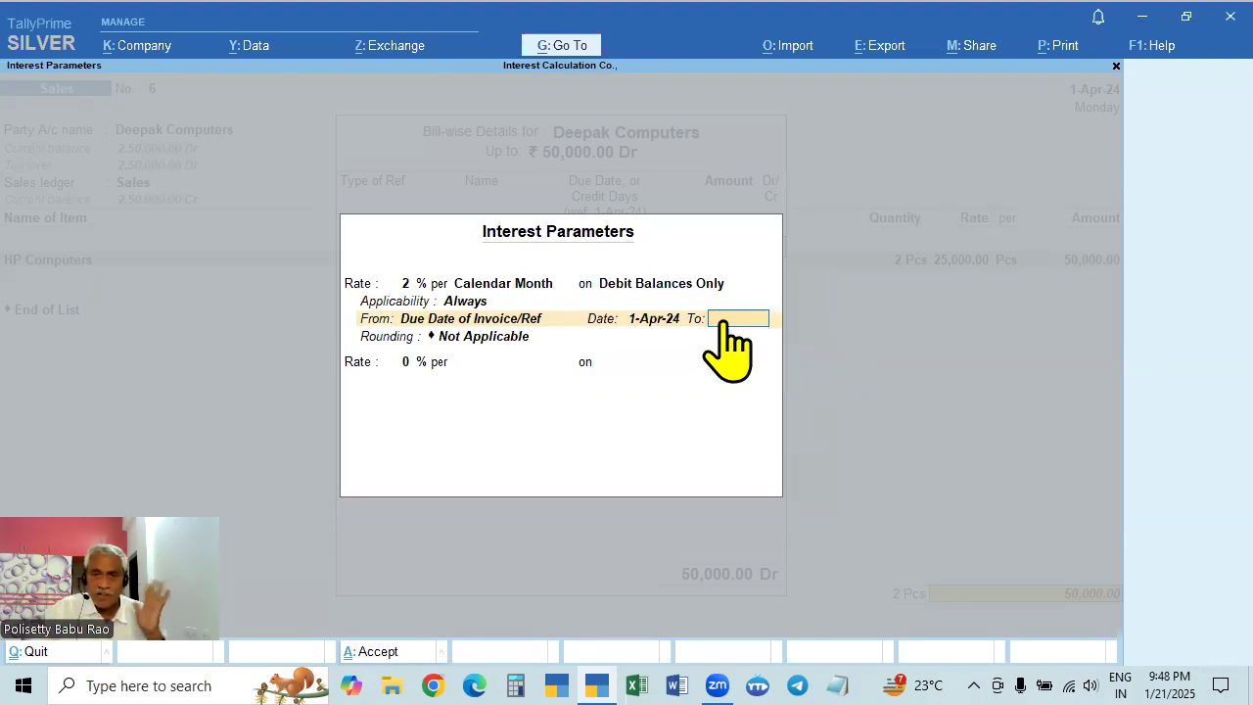
# Step: Leave the interest end date blank and set its rounding to Normal Rounding with a limit of 1
pyautogui.press('Return')
pyautogui.press('Down')
pyautogui.press('Down')
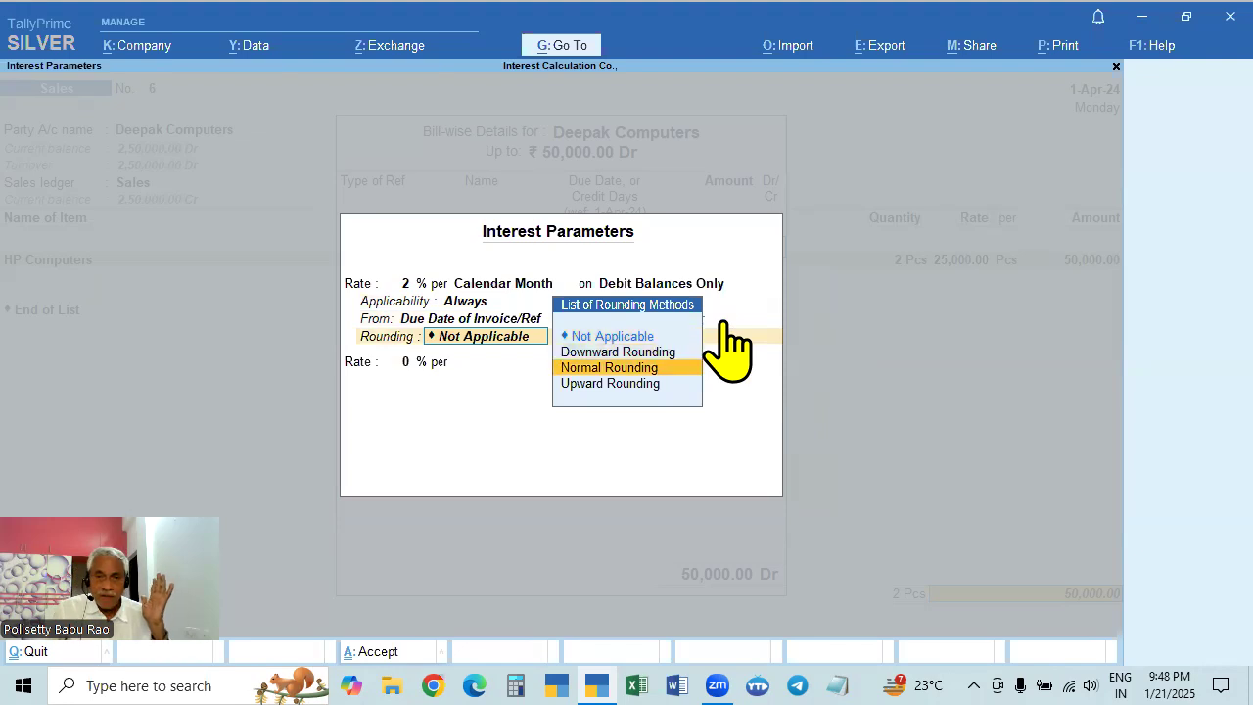
pyautogui.press('Return')
pyautogui.write('1')
pyautogui.press('Return')
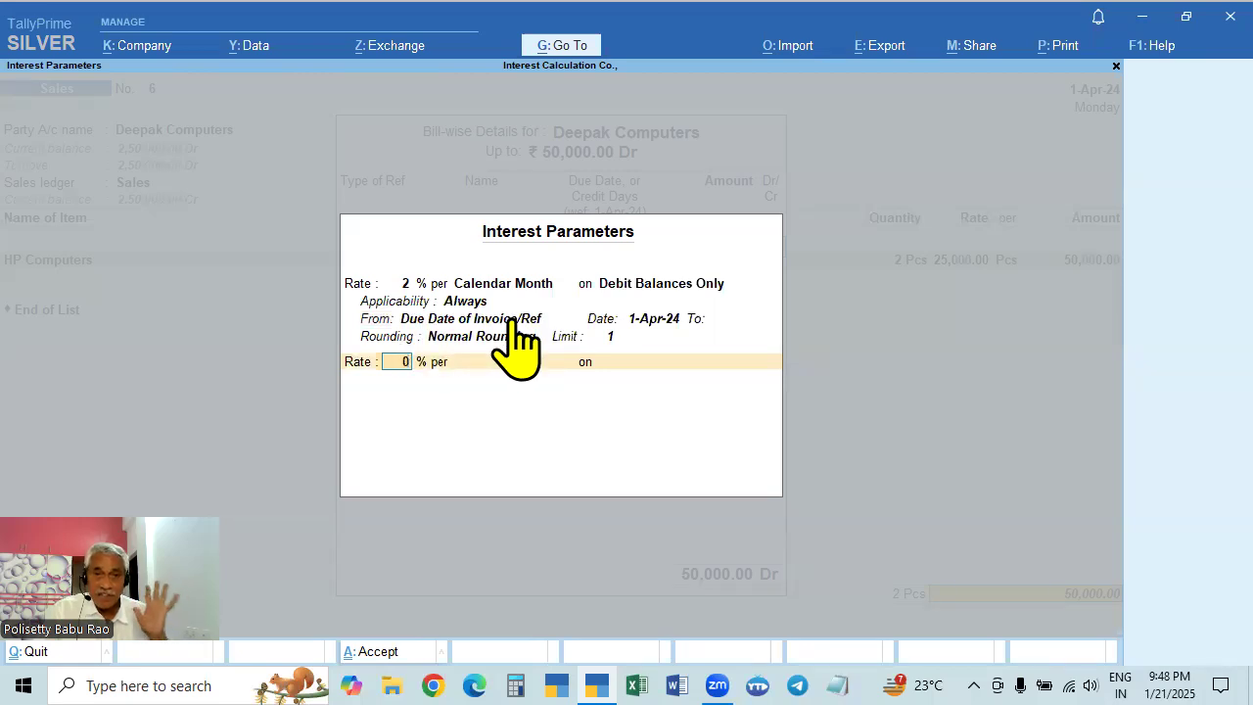
# Step: Try Past Due Date by 10 days as the interest applicability, then put it back to Always
pyautogui.click(463, 303)
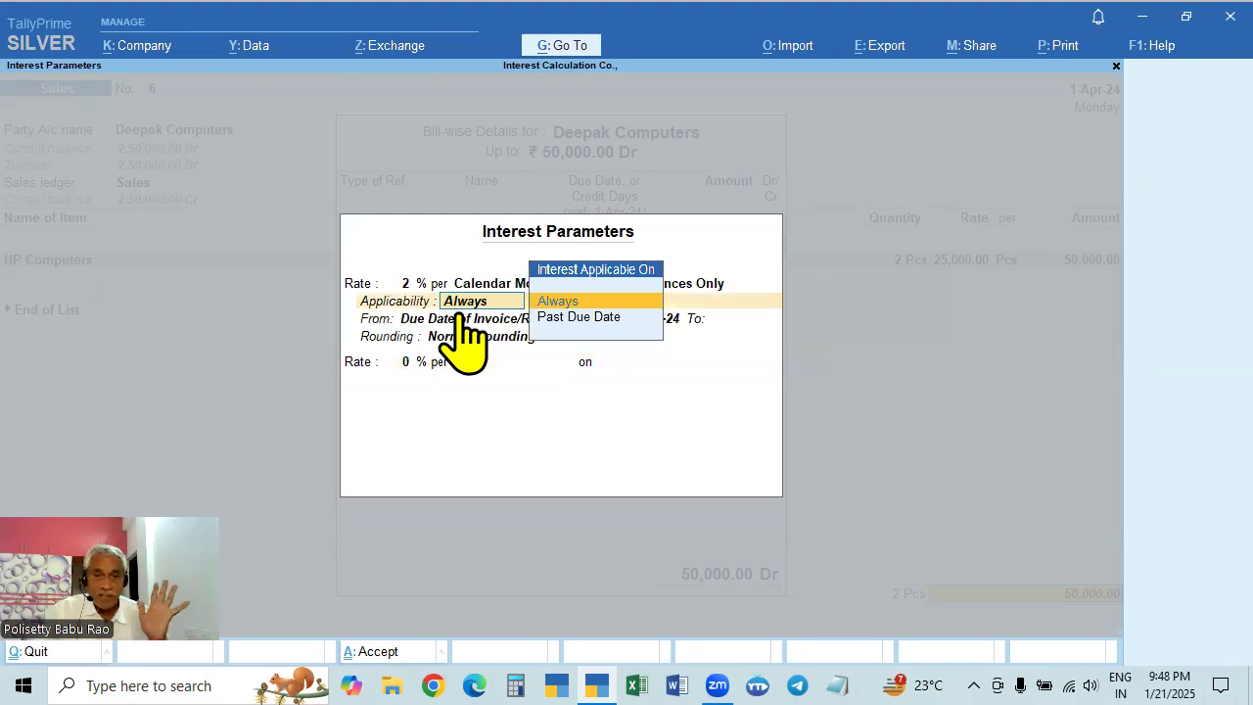
pyautogui.click(458, 323)
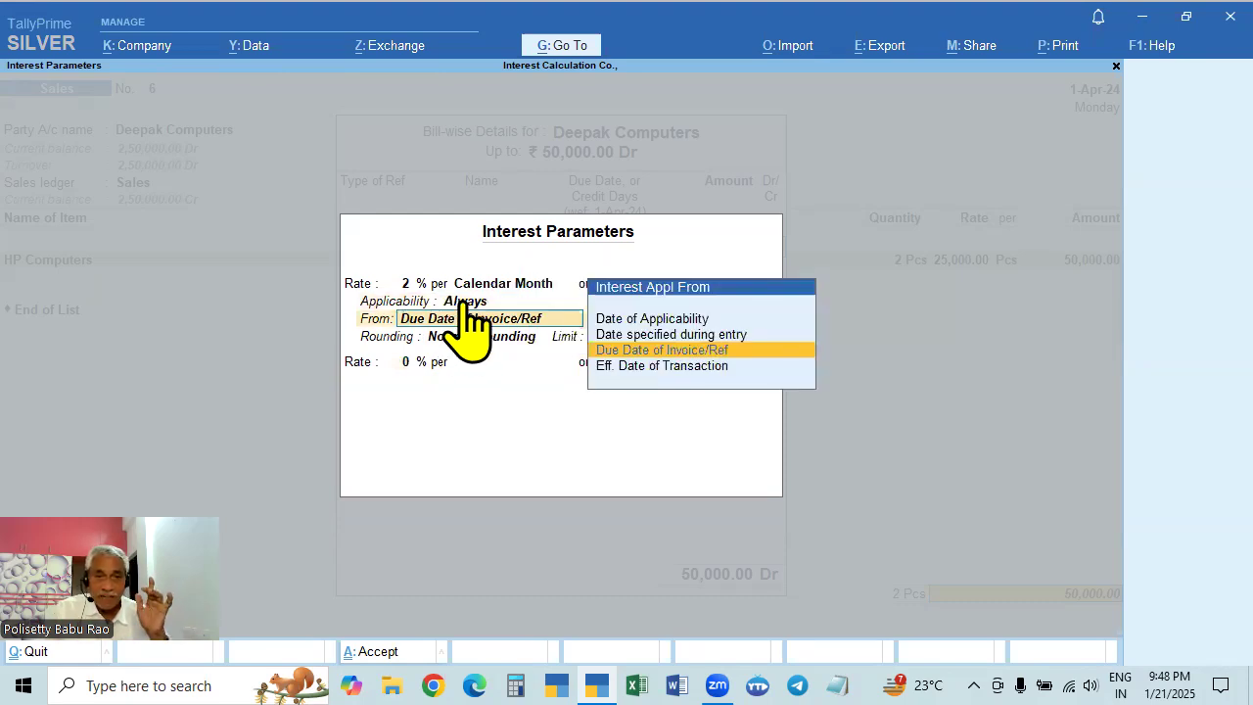
pyautogui.click(468, 300)
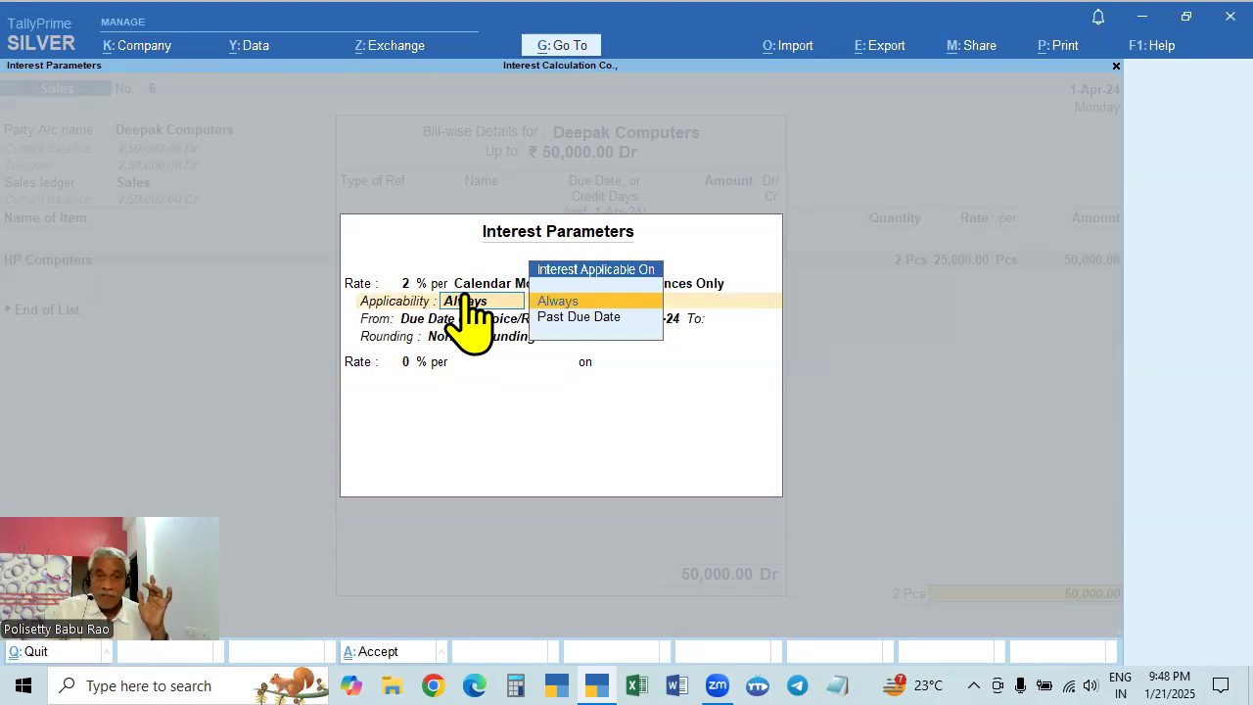
pyautogui.press('Down')
pyautogui.press('Return')
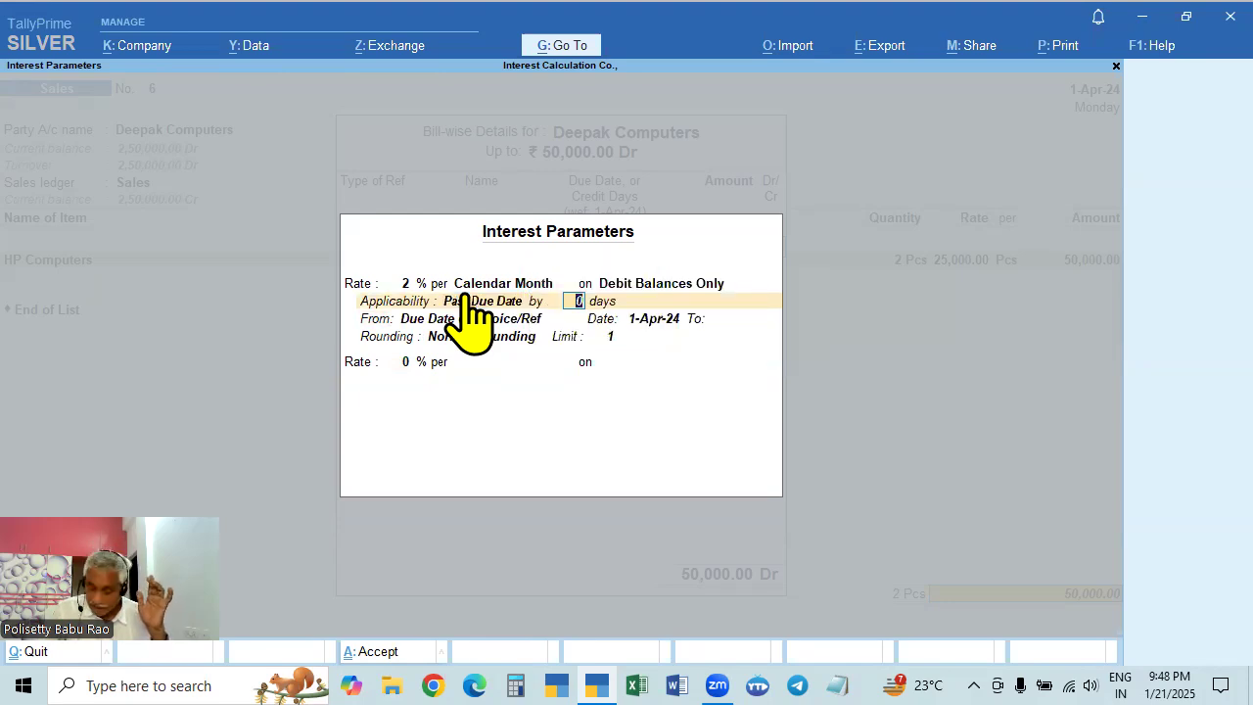
pyautogui.write('0')
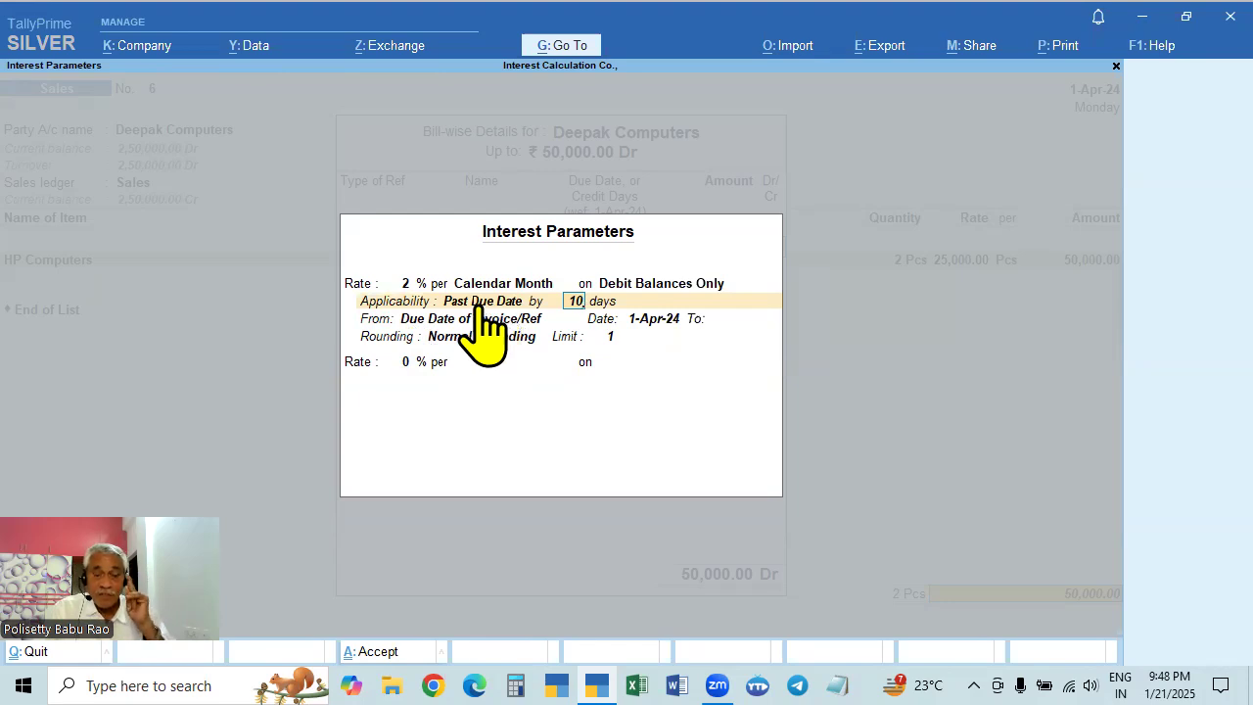
pyautogui.write('1')
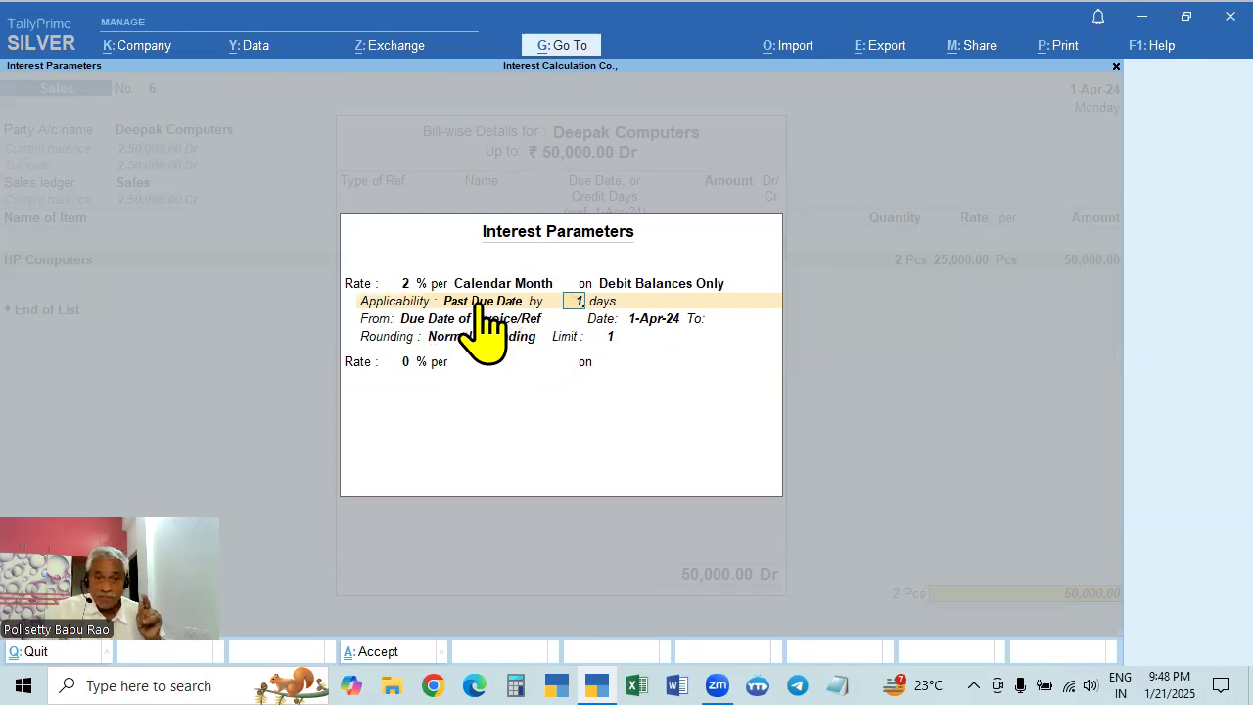
pyautogui.press('BackSpace')
pyautogui.press('BackSpace')
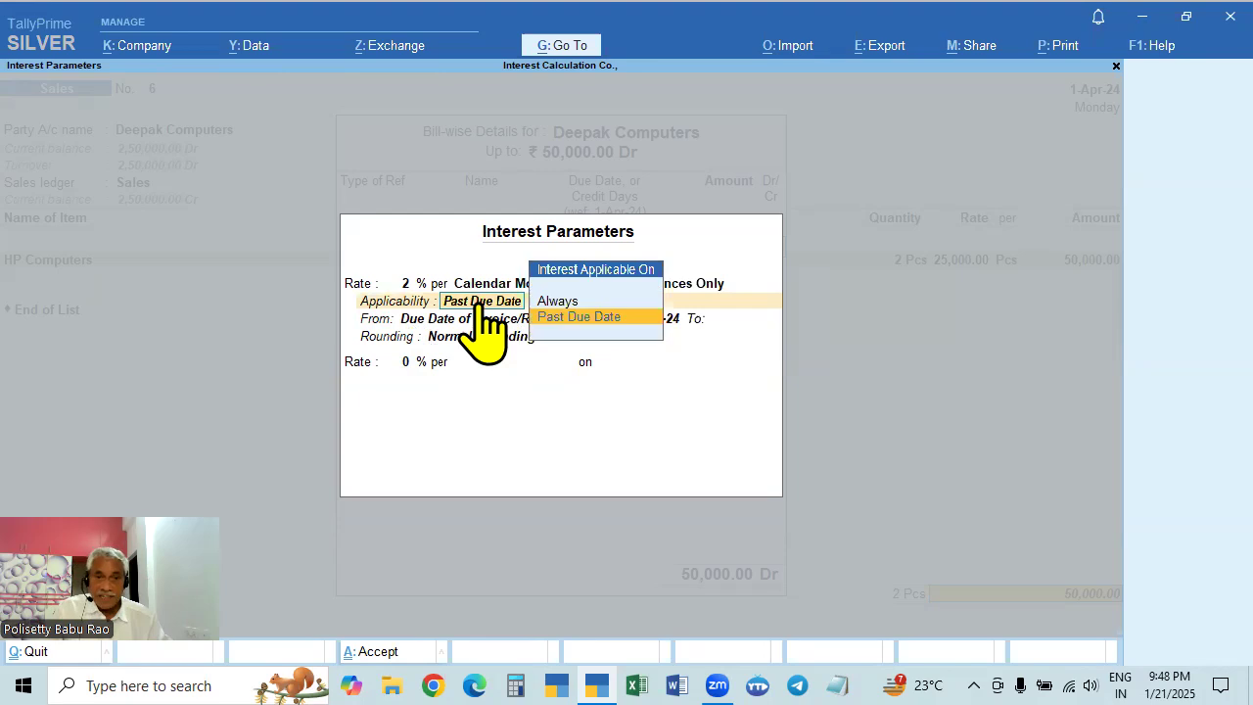
pyautogui.press('Up')
pyautogui.press('Return')
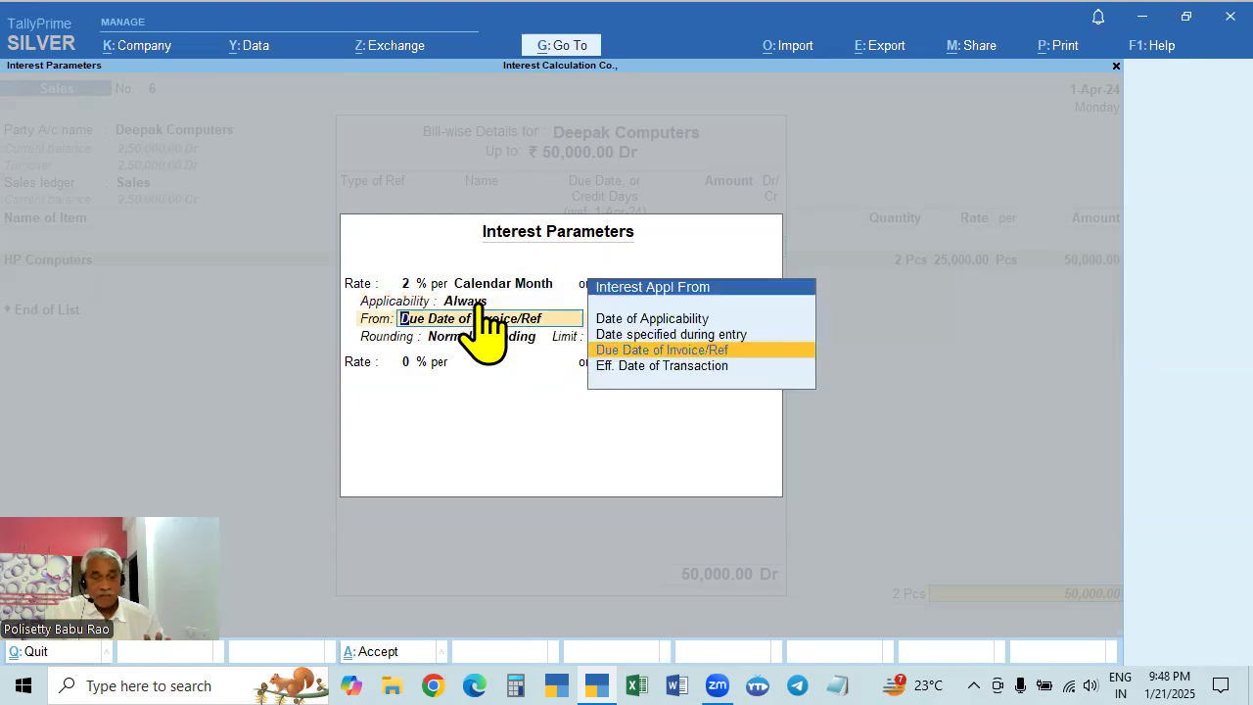
# Step: Switch the applicability to Past Due Date again, try 10 days, clear the days, and accept the interest parameters
pyautogui.press('BackSpace')
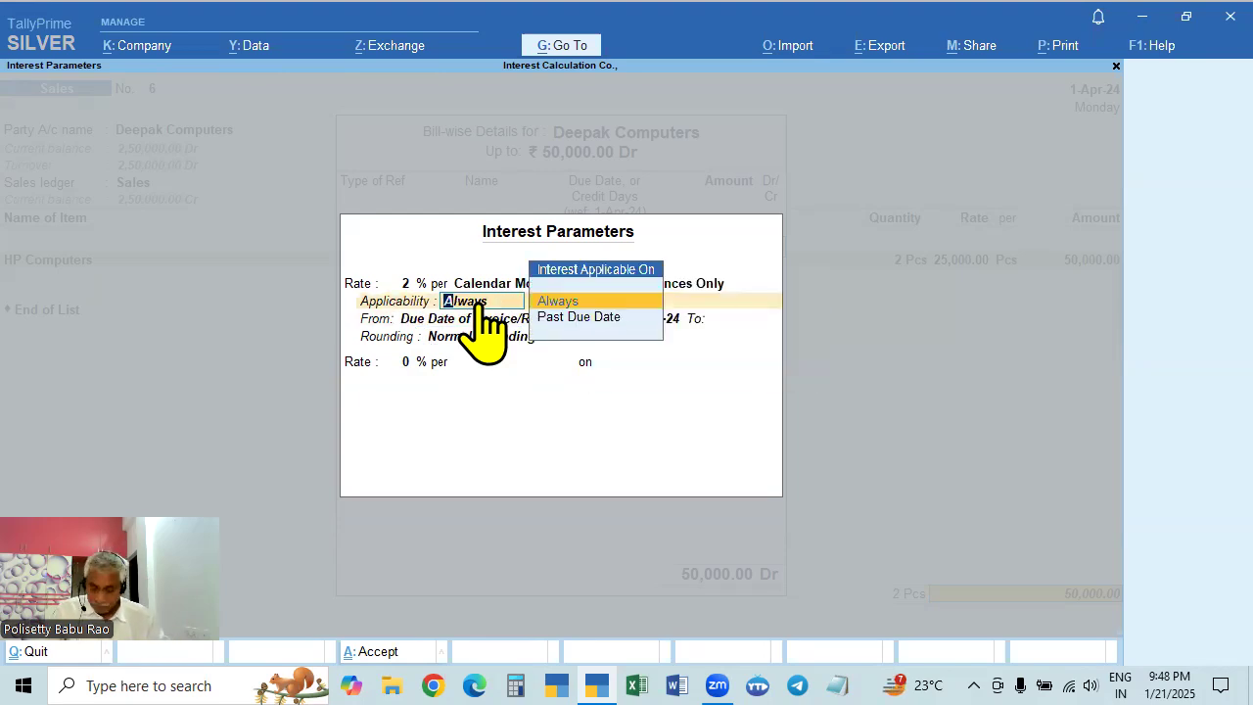
pyautogui.press('Down')
pyautogui.press('Return')
pyautogui.write('10')
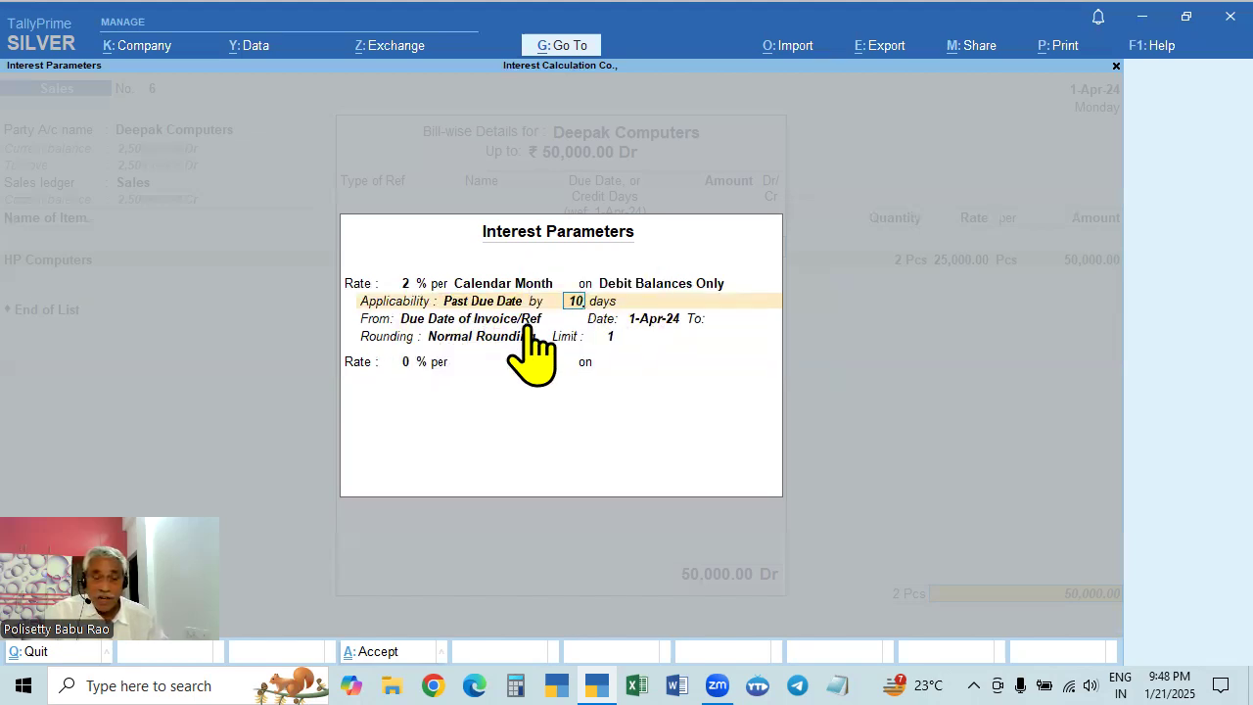
pyautogui.press('BackSpace')
pyautogui.press('BackSpace')
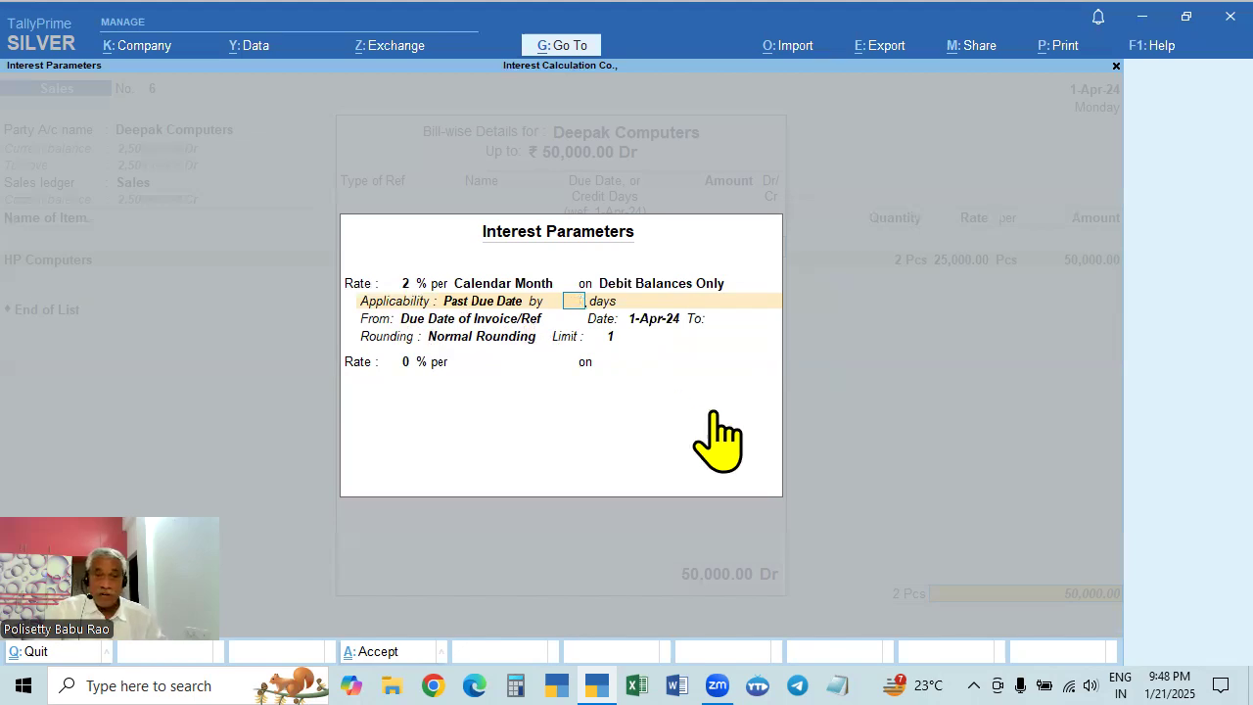
pyautogui.hotkey('ctrl', 'a')
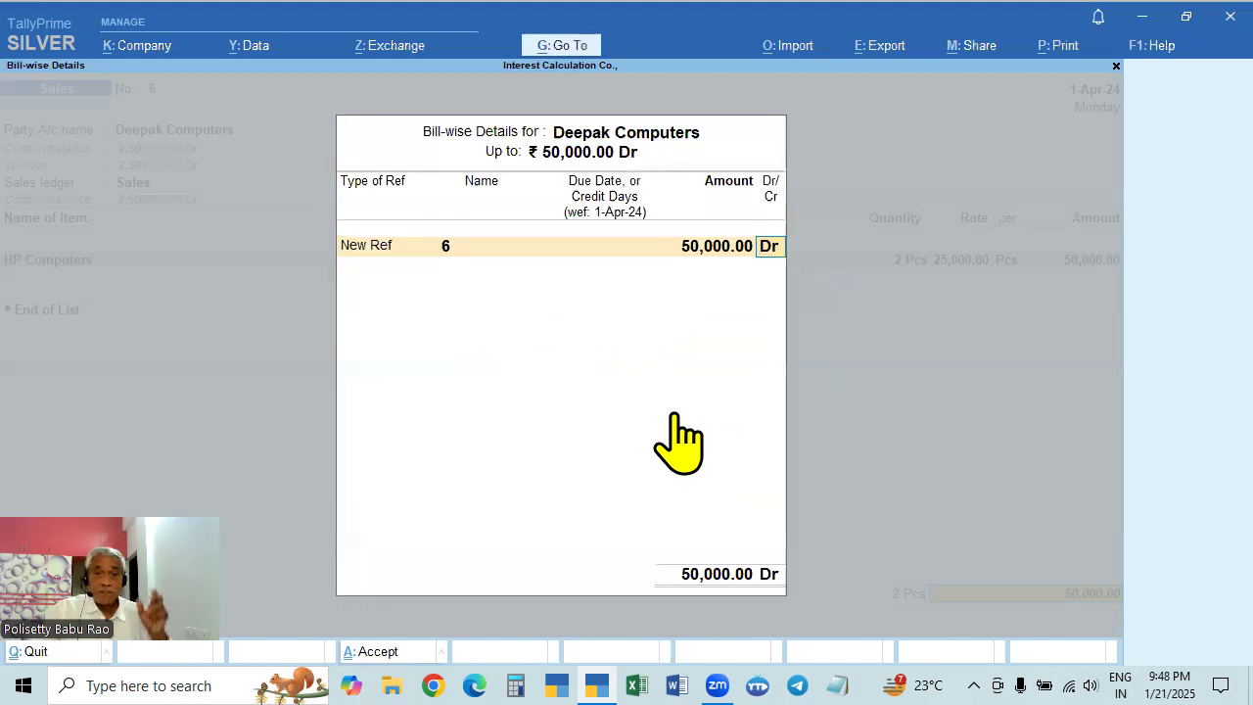
# Step: Leave New Ref 6's credit days blank, reopen its interest parameters, and enter 2% per Calendar Month on Debit Balances Only
pyautogui.click(618, 245)
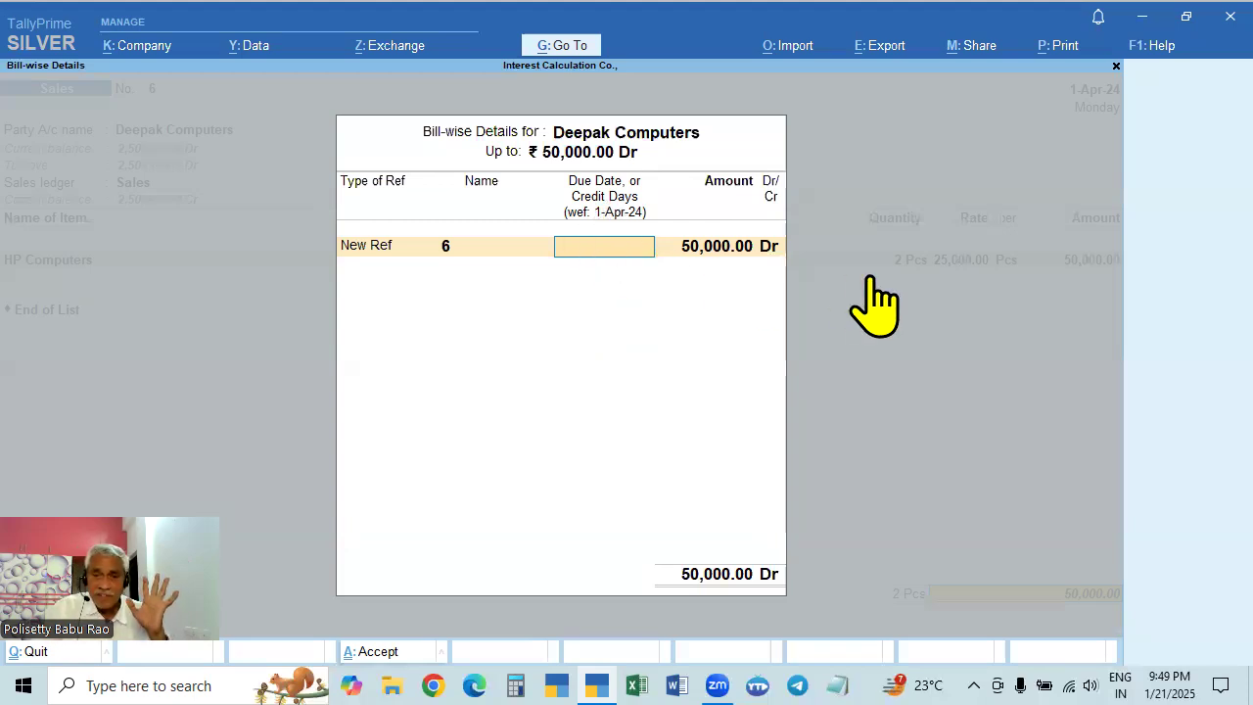
pyautogui.press('Return')
pyautogui.press('Return')
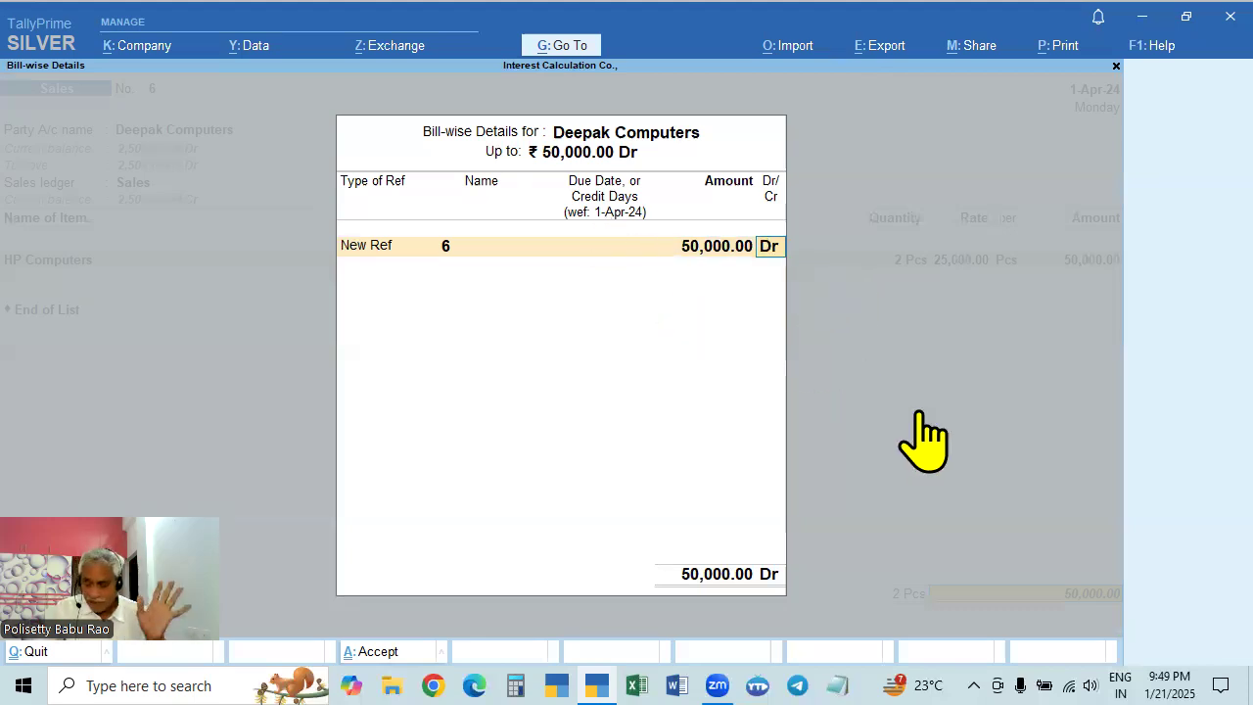
pyautogui.press('Return')
pyautogui.write('2')
pyautogui.press('Return')
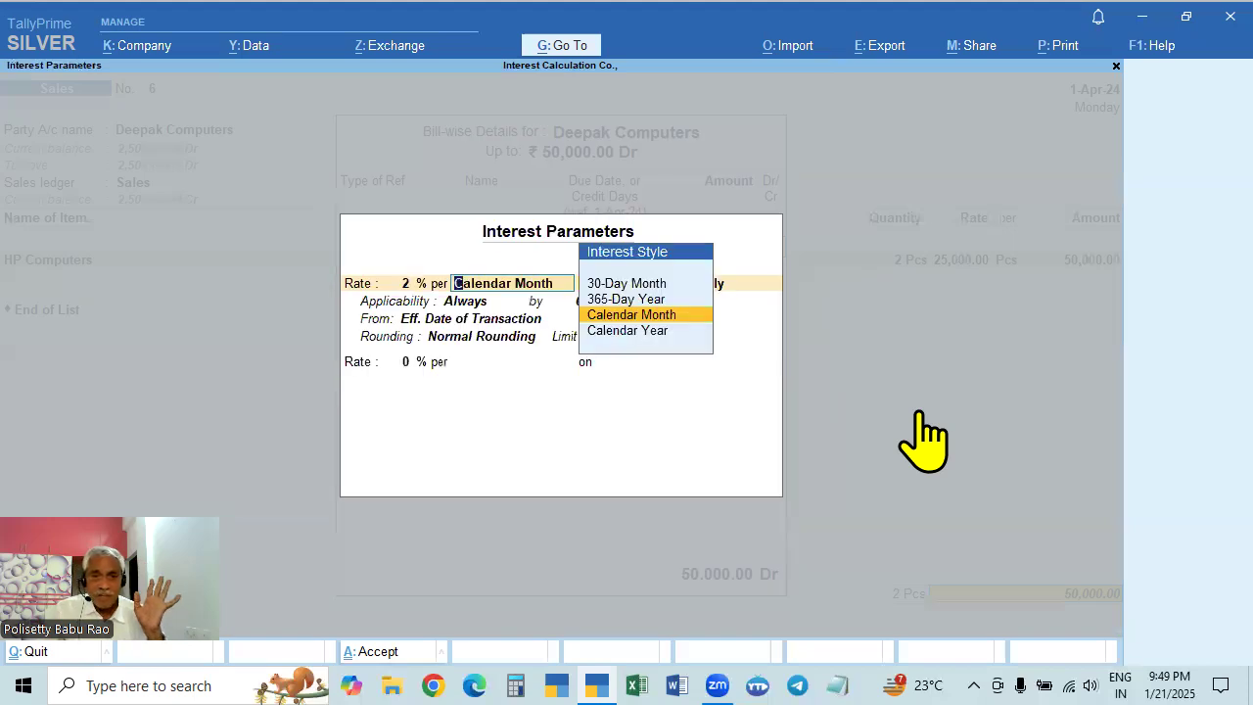
pyautogui.press('Return')
pyautogui.press('Return')
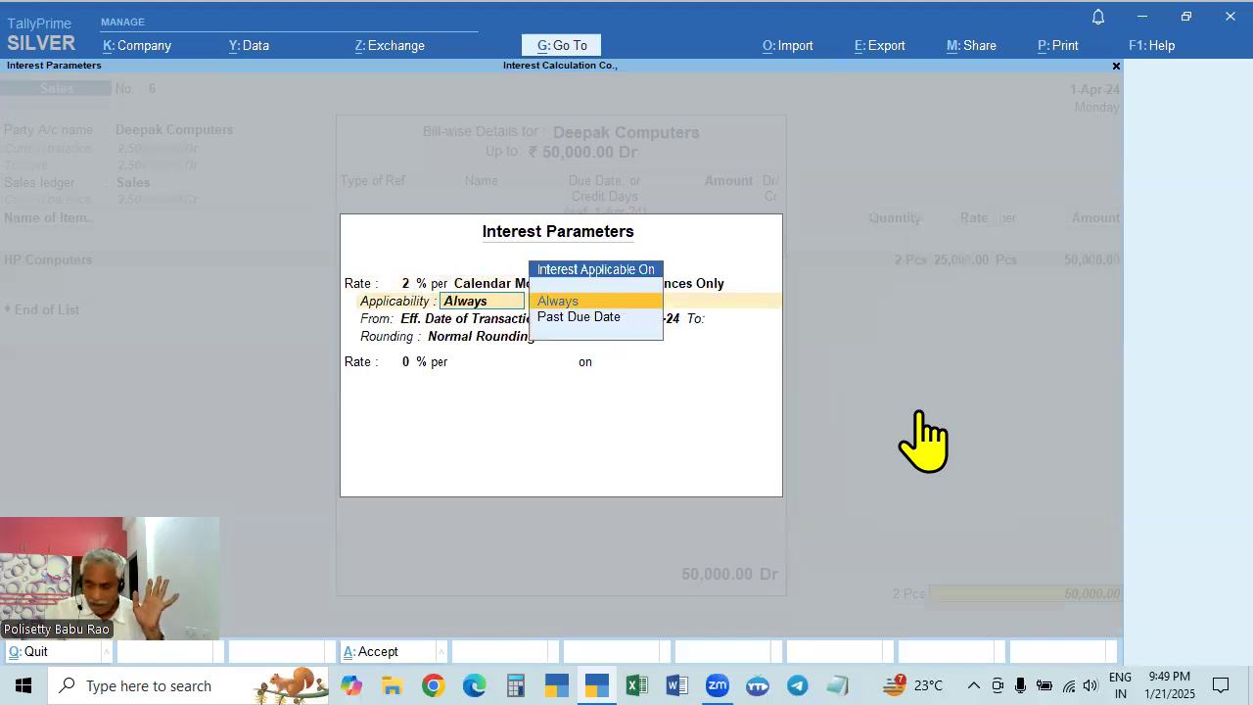
# Step: Keep applicability Always by 0 days, start interest from Due Date of Invoice/Ref, and use Normal Rounding with a limit of 1
pyautogui.press('Return')
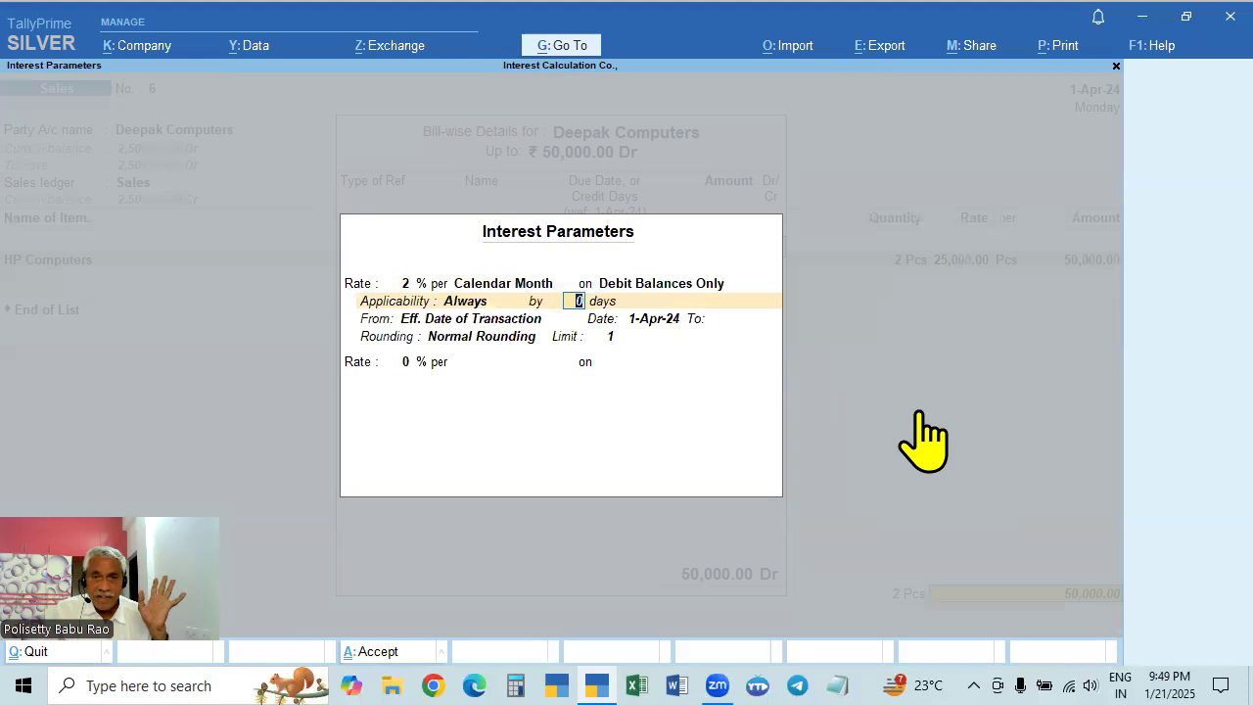
pyautogui.press('Return')
pyautogui.press('Up')
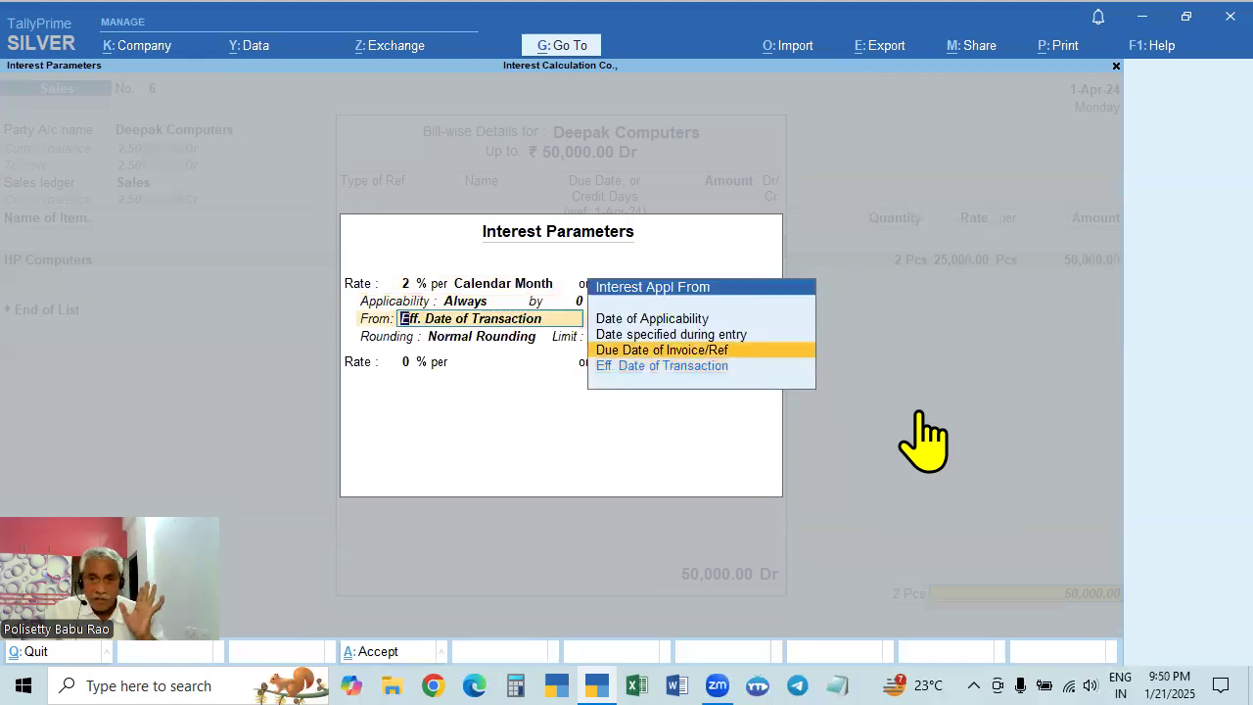
pyautogui.press('Return')
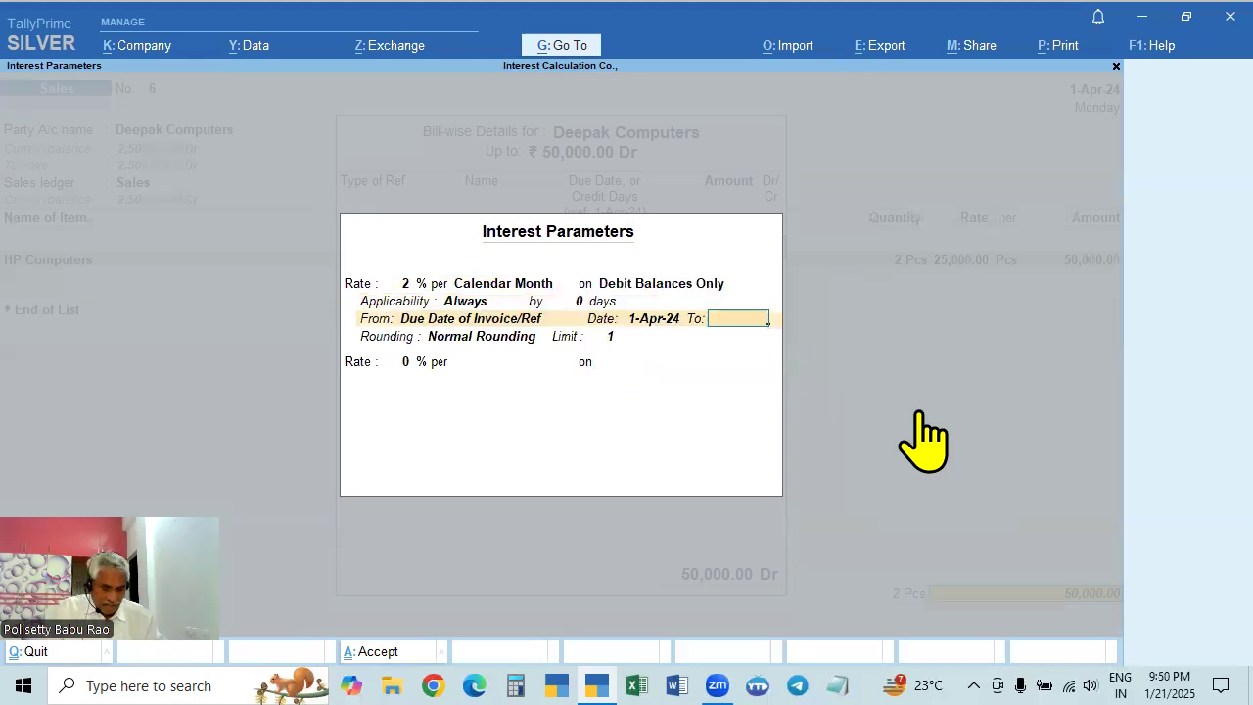
pyautogui.press('Return')
pyautogui.press('Return')
pyautogui.write('1')
pyautogui.press('Return')
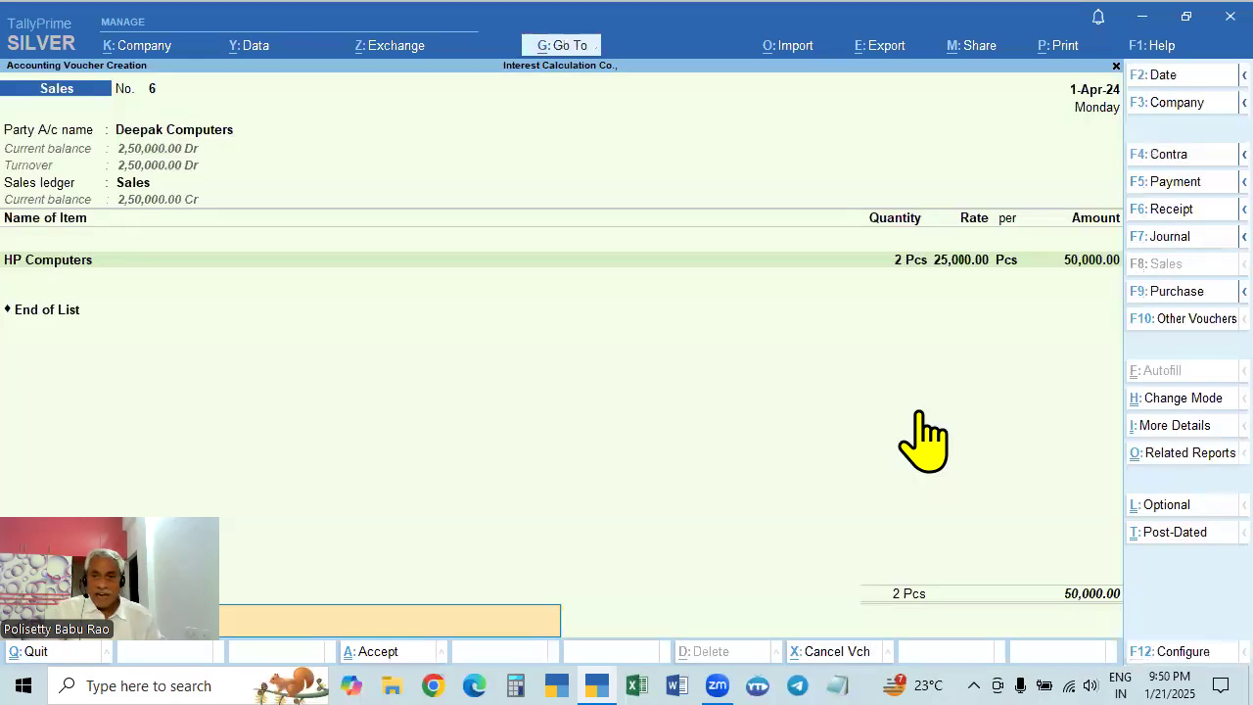
# Step: Save sales voucher 6 without a narration and quit voucher creation to return to the Deepak Computers interest report
pyautogui.press('Return')
pyautogui.press('Return')
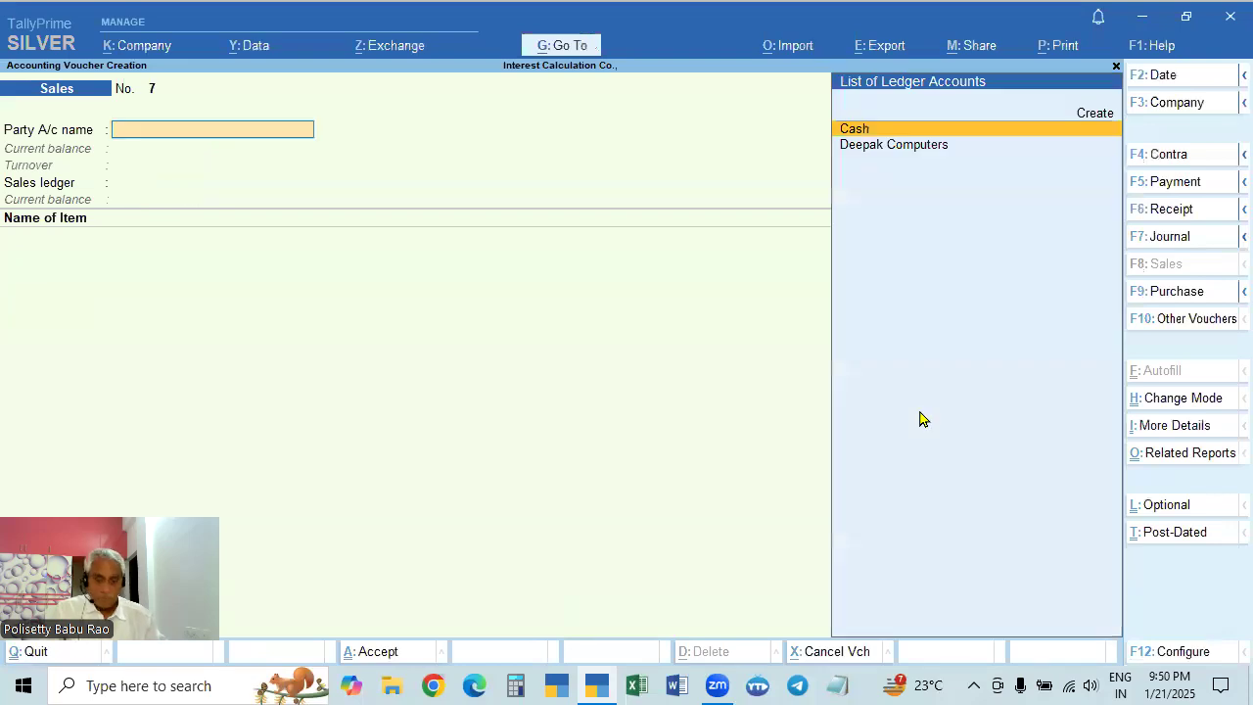
pyautogui.press('Escape')
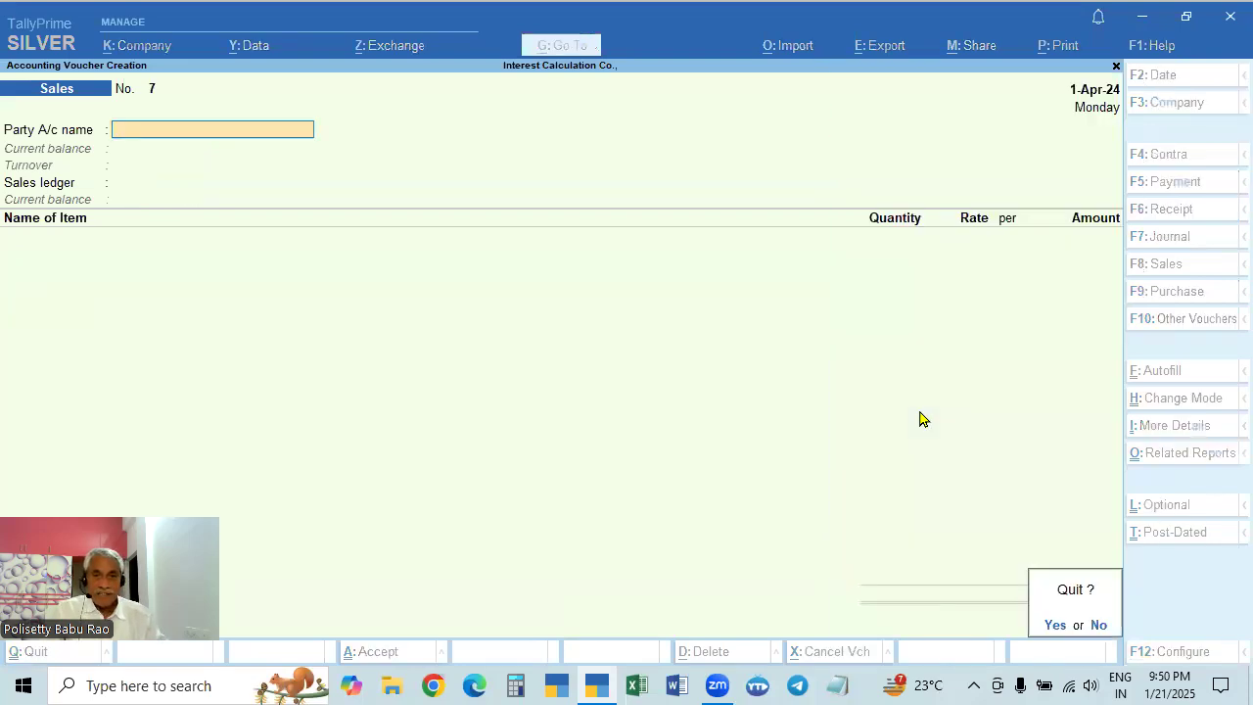
pyautogui.press('Return')
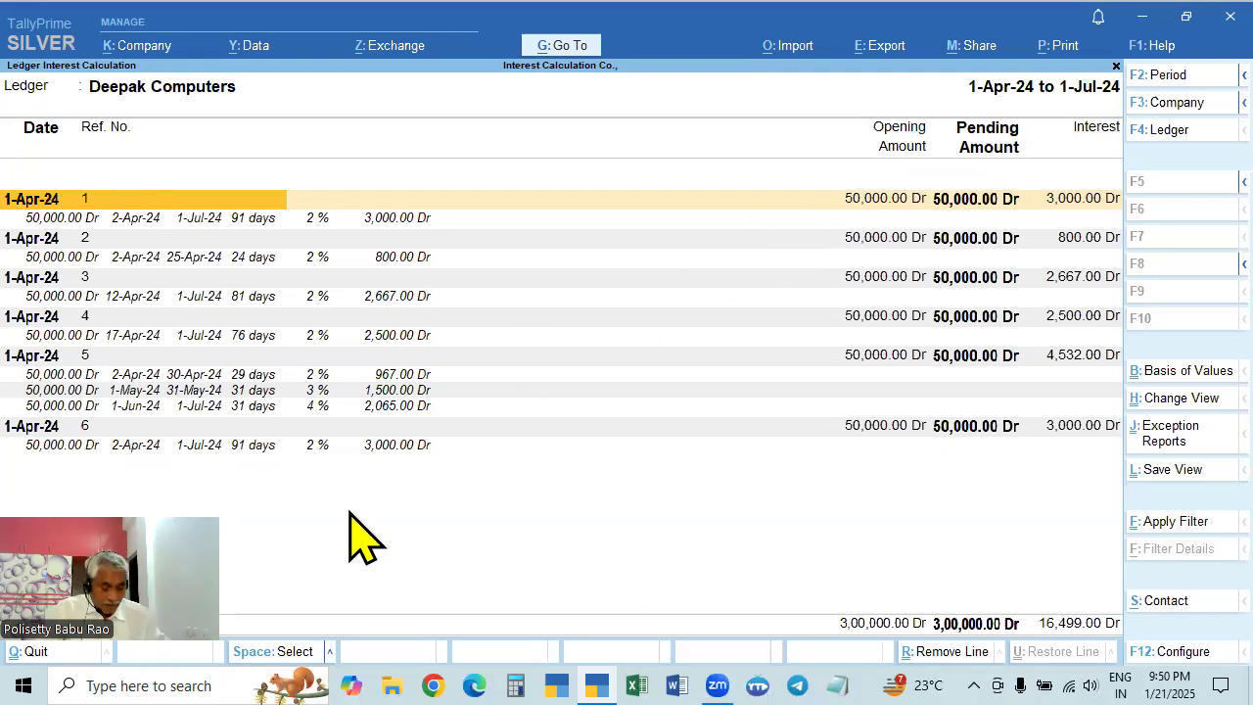
# Step: Change the interest report's period to run from 1-4-2024 to 1-6-2024
pyautogui.press('F2')
pyautogui.press('Return')
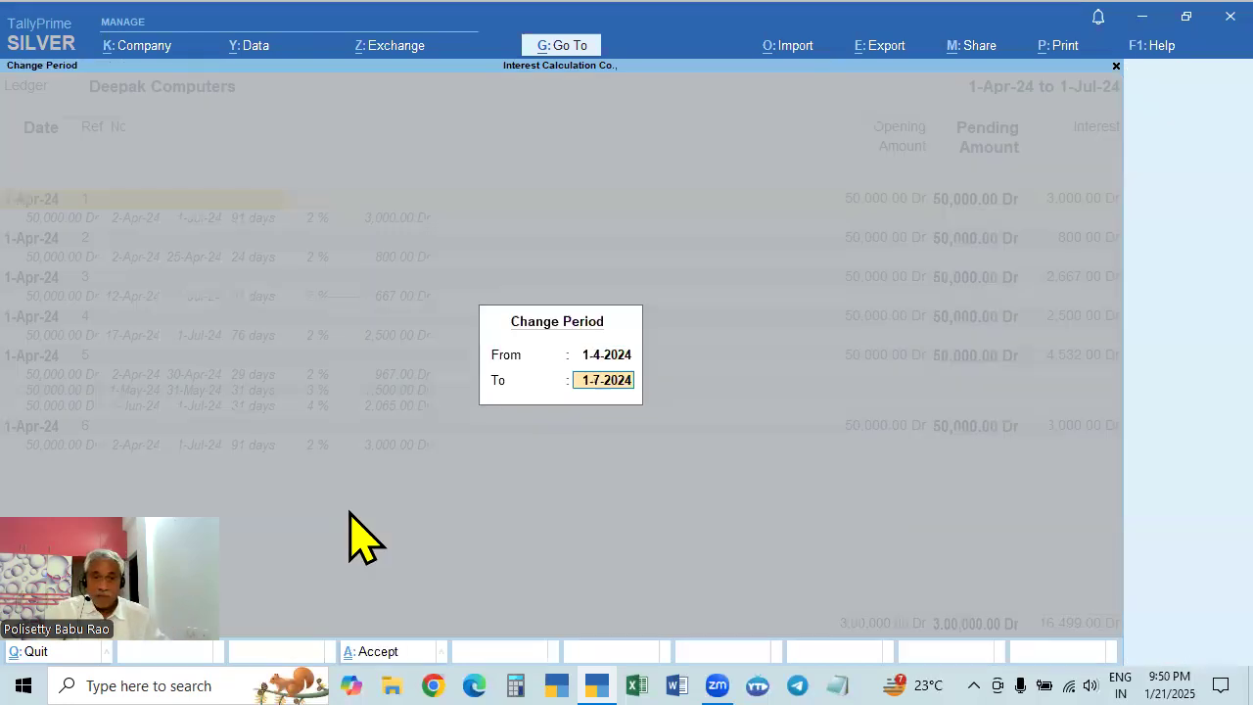
pyautogui.write('1-6')
pyautogui.press('Return')
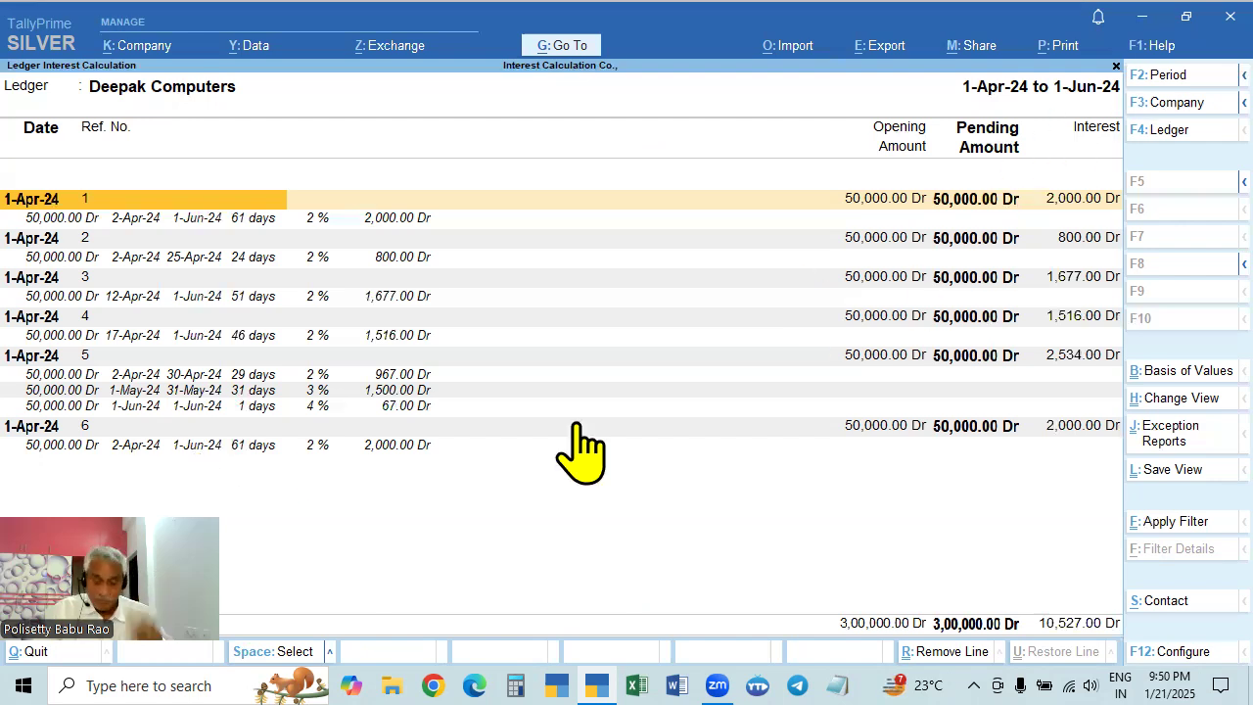
# Step: Extend the interest report's period to end on 1-8-2024 and select bill 6's interest line
pyautogui.press('F2')
pyautogui.press('Return')
pyautogui.press('BackSpace')
pyautogui.write('1-8')
pyautogui.press('Return')
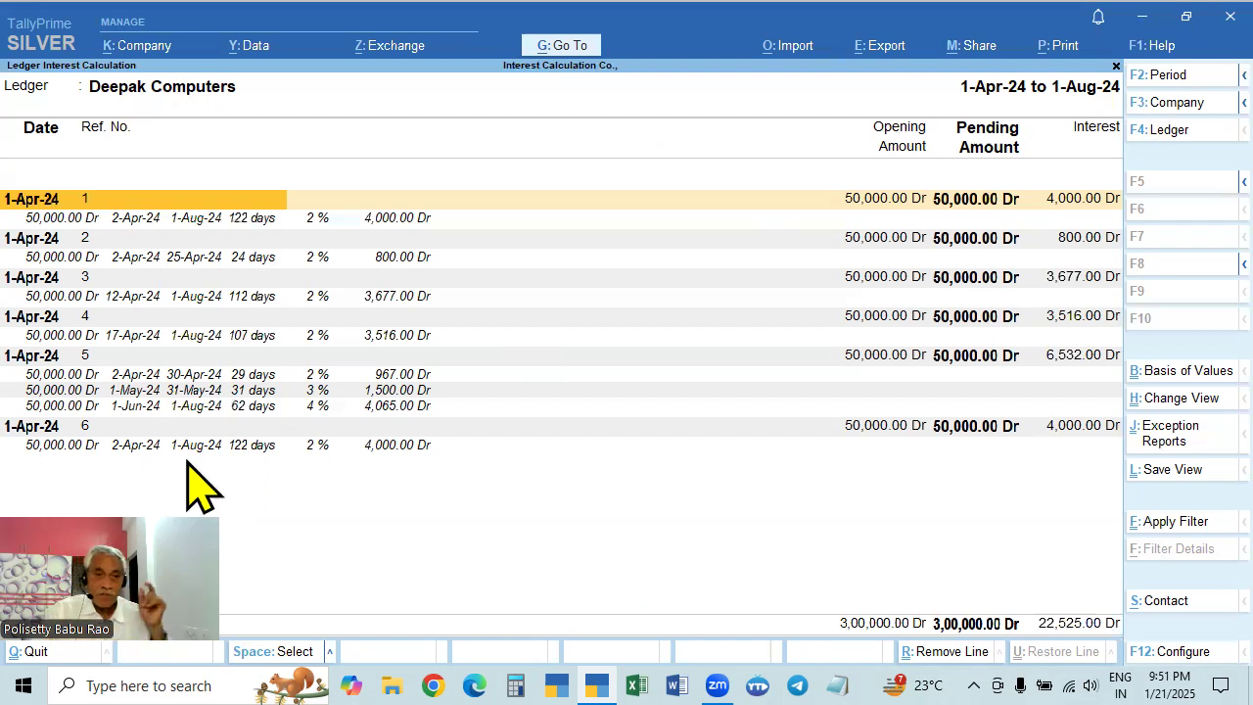
pyautogui.click(139, 450)
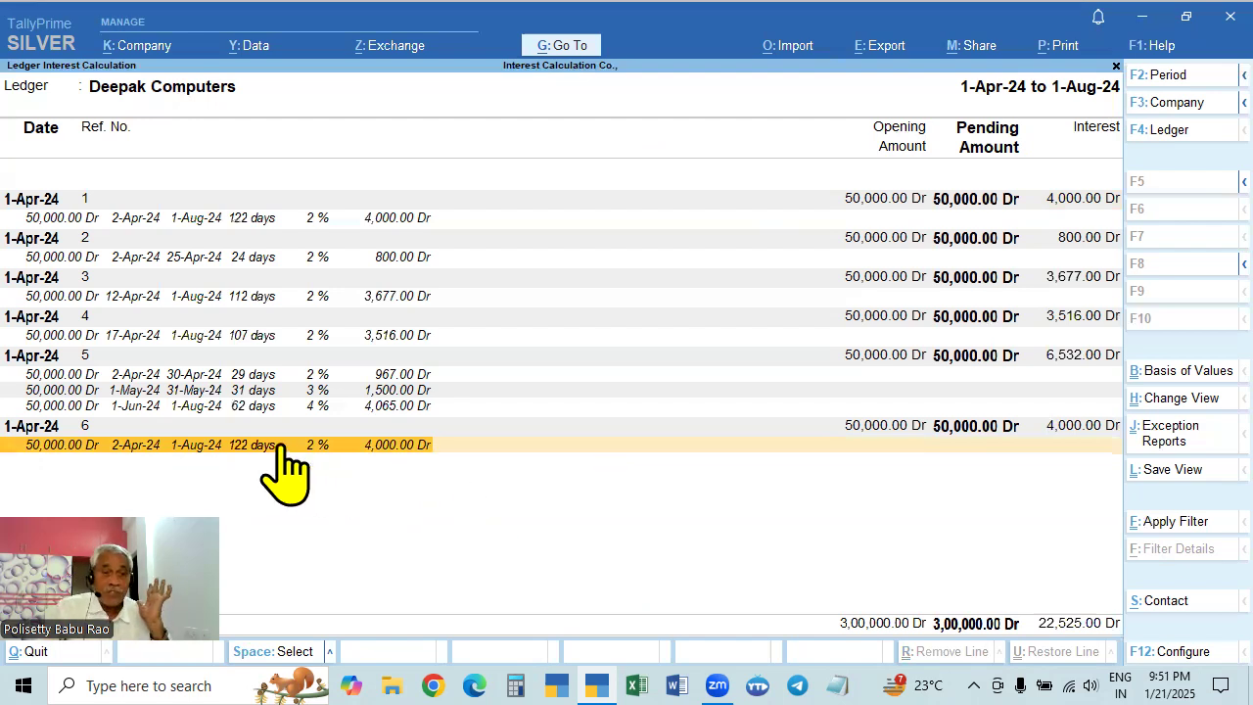
# Step: Open sales voucher 6 from the ledger vouchers and go through New Ref 6's bill-wise details, leaving the credit days blank
pyautogui.press('Escape')
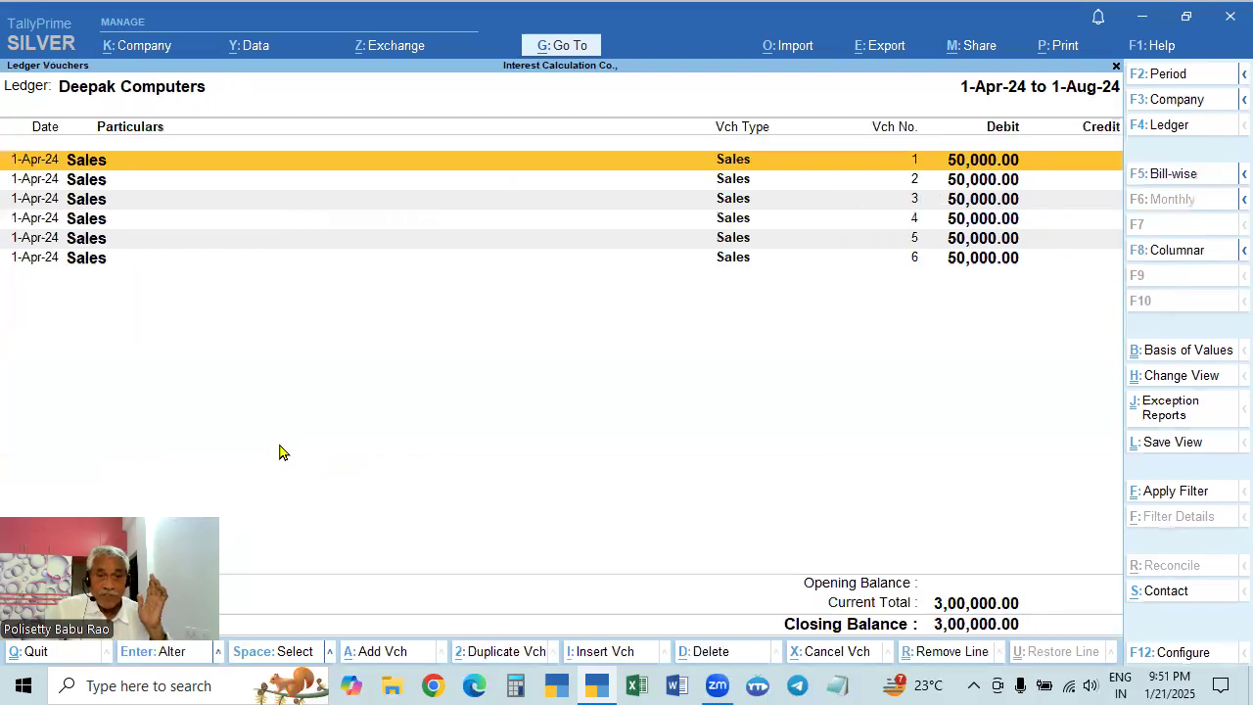
pyautogui.doubleClick(977, 259)
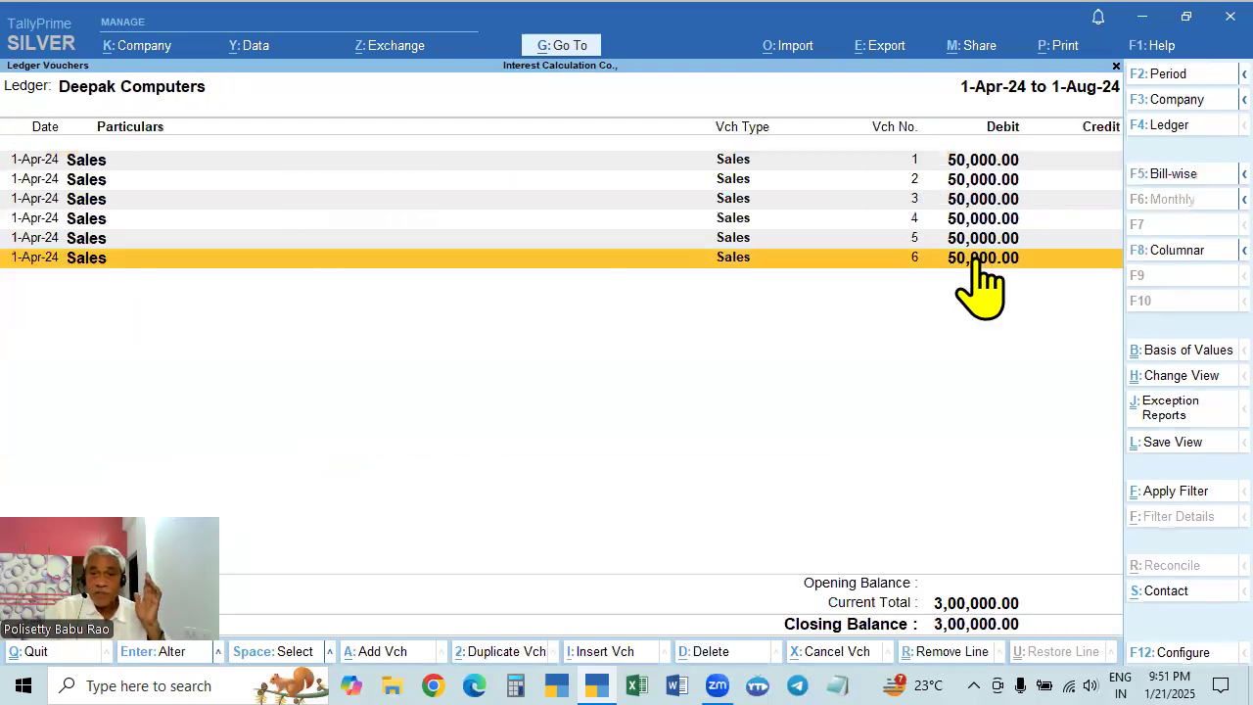
pyautogui.click(1084, 597)
pyautogui.press('Return')
pyautogui.press('Return')
pyautogui.press('Return')
pyautogui.press('Return')
pyautogui.hotkey('shift', 'Tab')
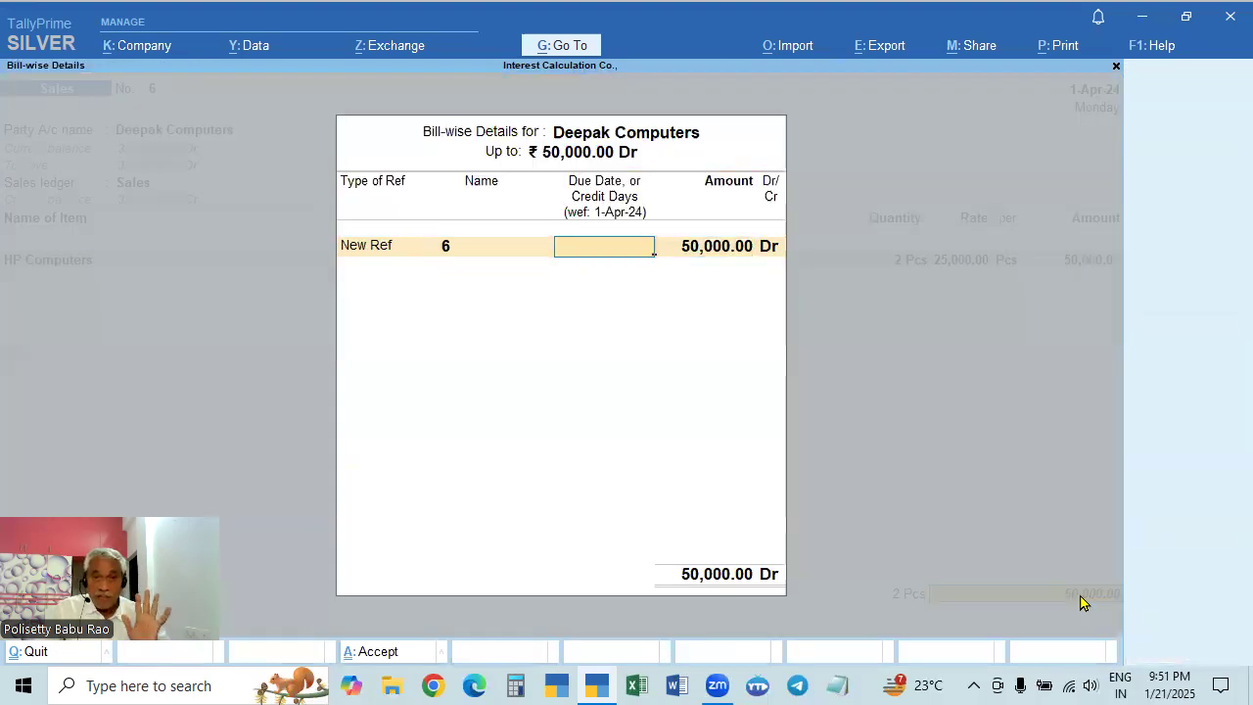
pyautogui.press('Return')
pyautogui.press('Return')
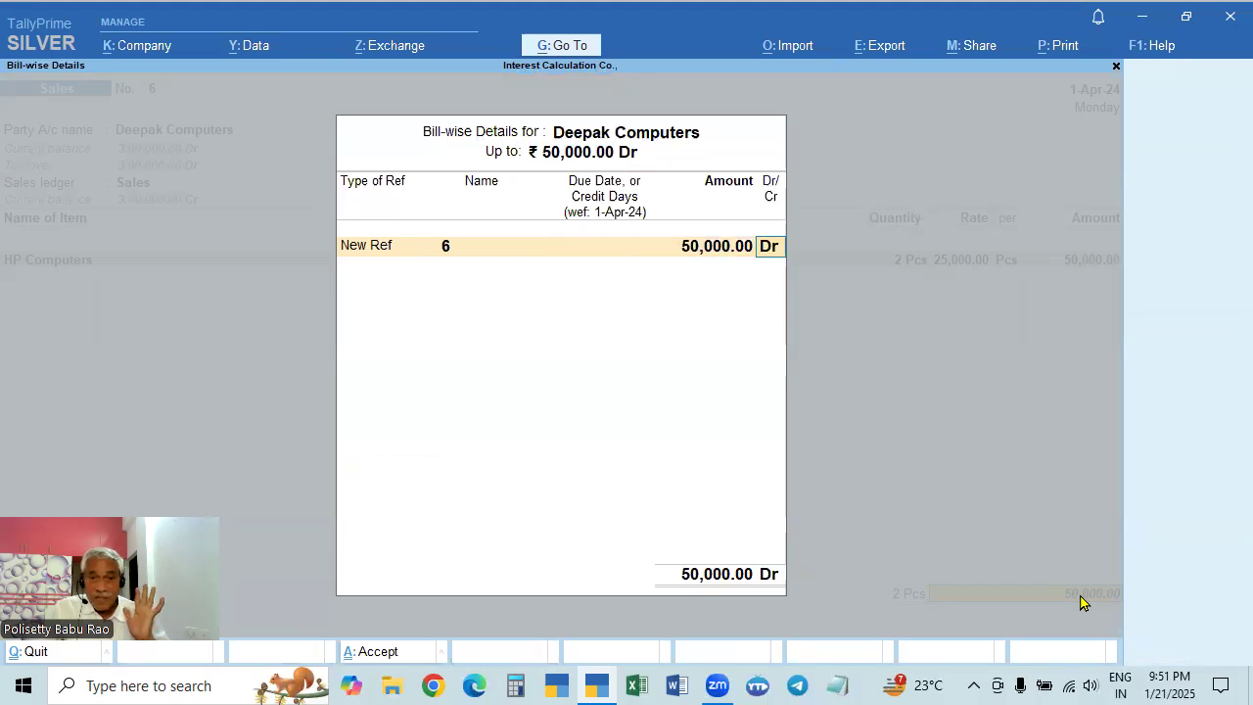
# Step: Keep New Ref 6's interest at 2% per Calendar Month on Debit Balances Only and make it applicable Past Due Date by 10 days
pyautogui.press('Return')
pyautogui.write('2')
pyautogui.press('Return')
pyautogui.press('Return')
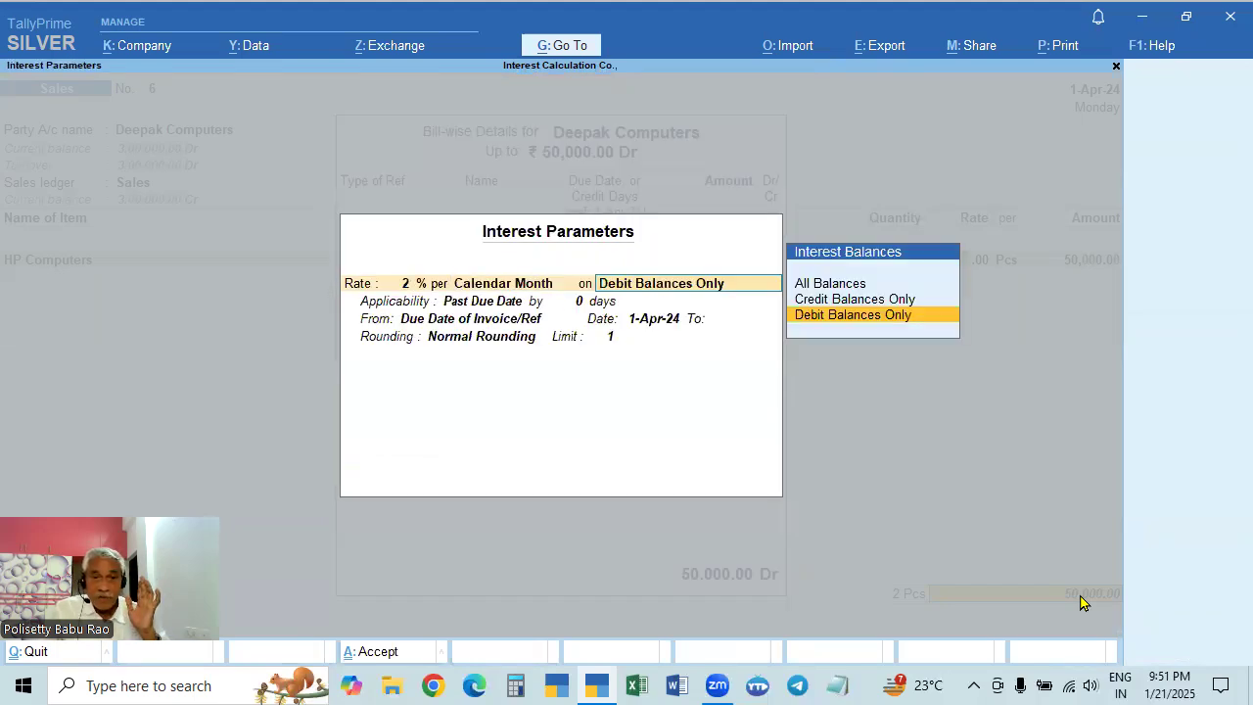
pyautogui.press('Return')
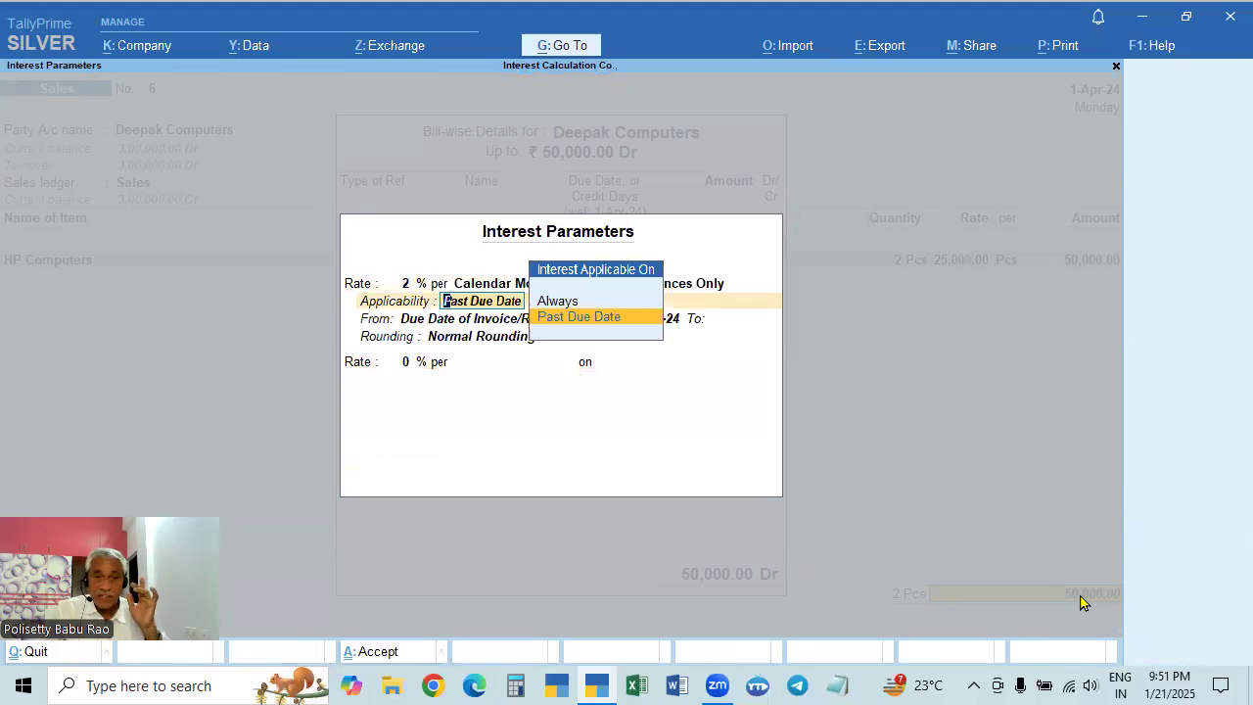
pyautogui.press('Up')
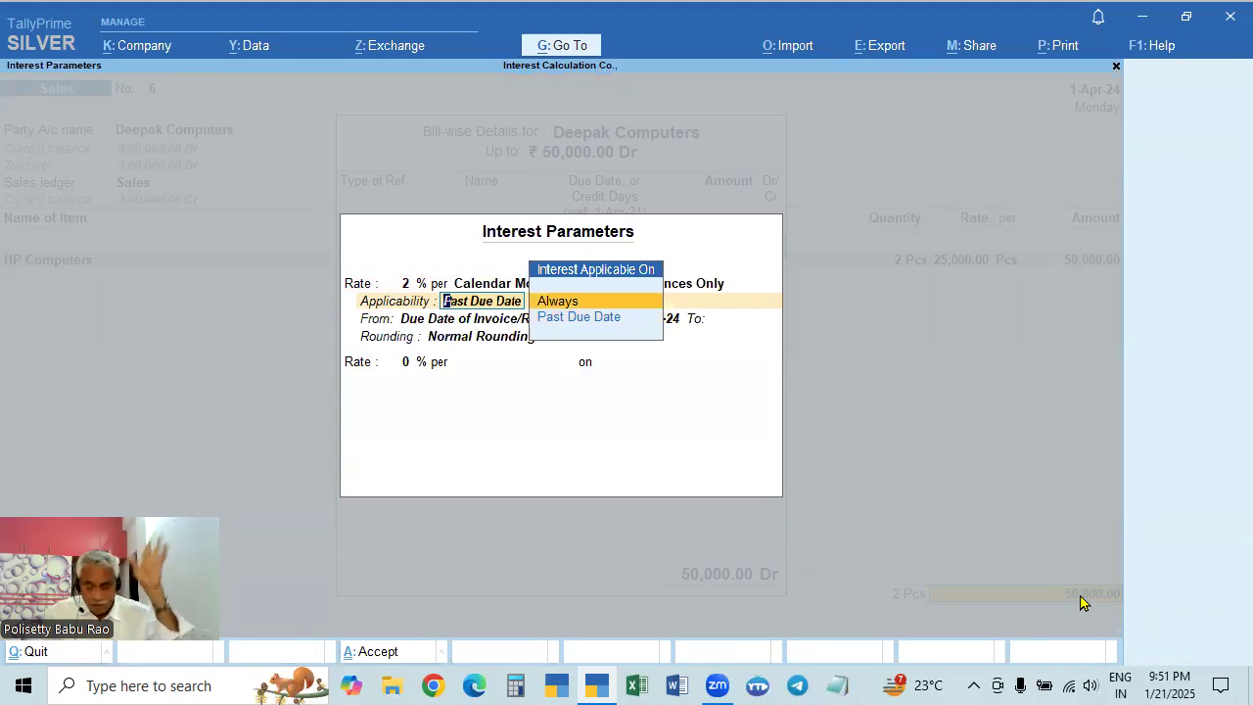
pyautogui.press('Down')
pyautogui.press('Return')
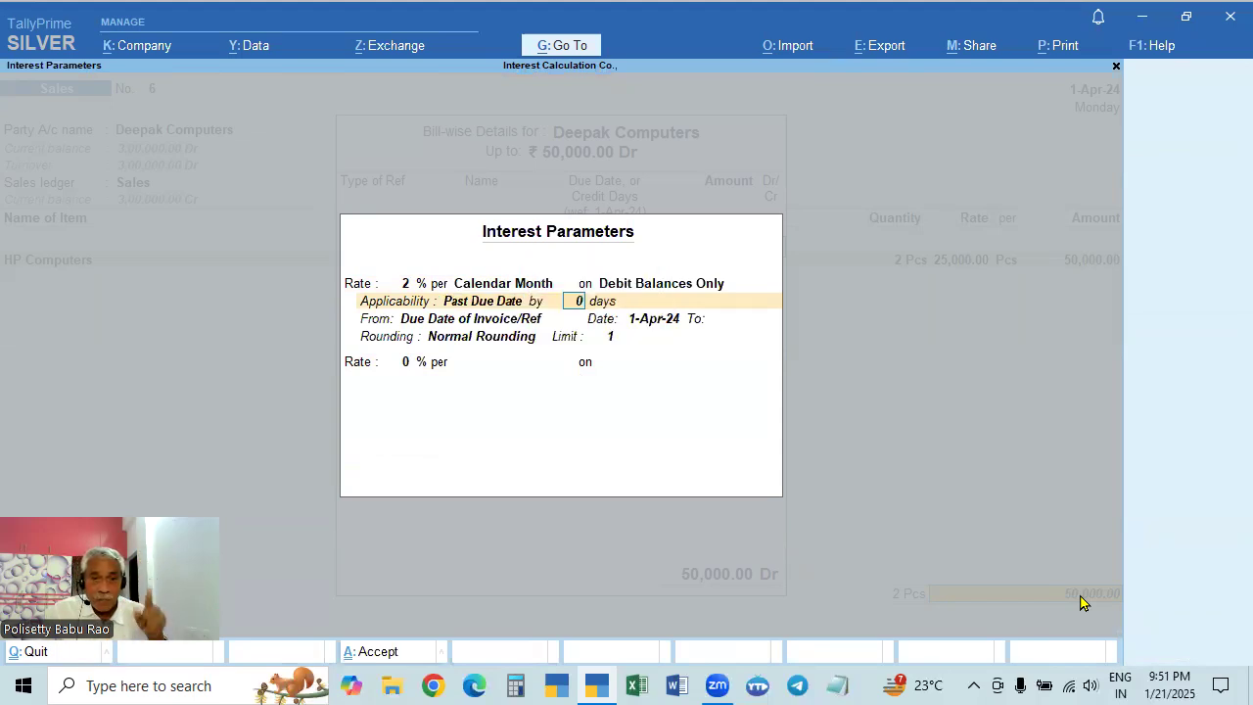
pyautogui.write('10')
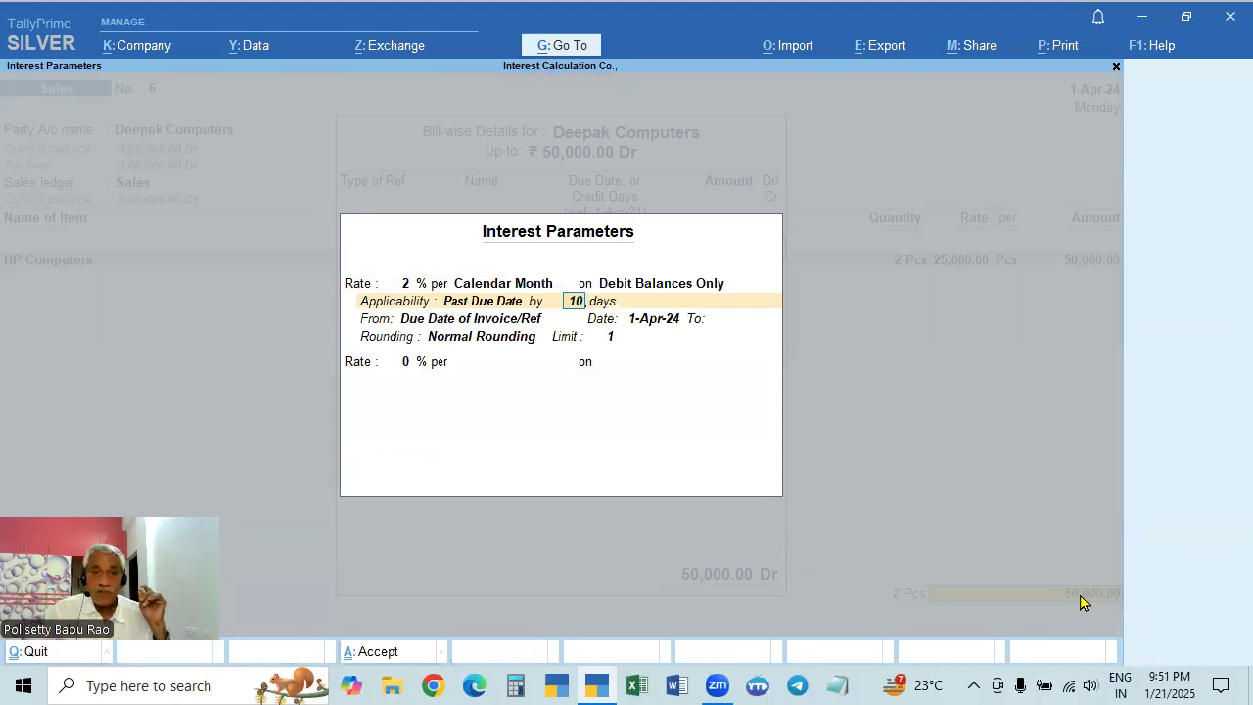
# Step: Keep Due Date of Invoice/Ref and Normal Rounding with limit 1, save voucher 6, and return to the interest report
pyautogui.press('Return')
pyautogui.press('Return')
pyautogui.press('Return')
pyautogui.press('Return')
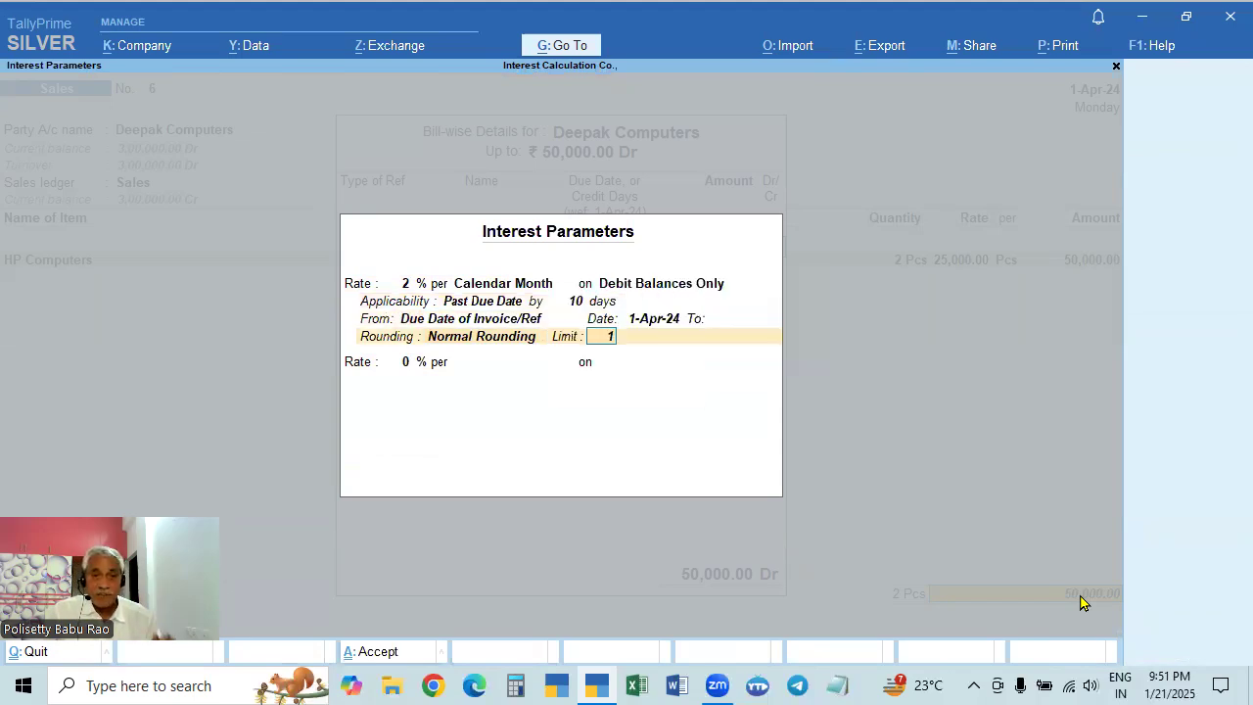
pyautogui.hotkey('ctrl', 'a')
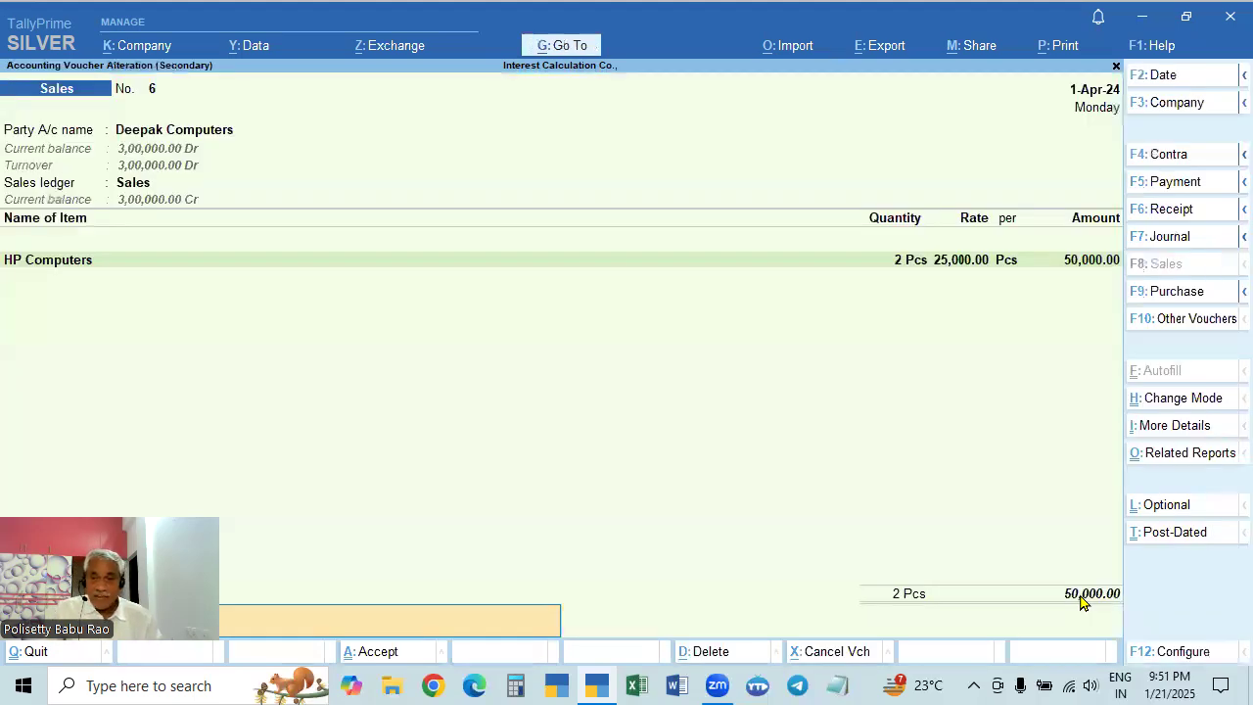
pyautogui.press('Return')
pyautogui.press('Return')
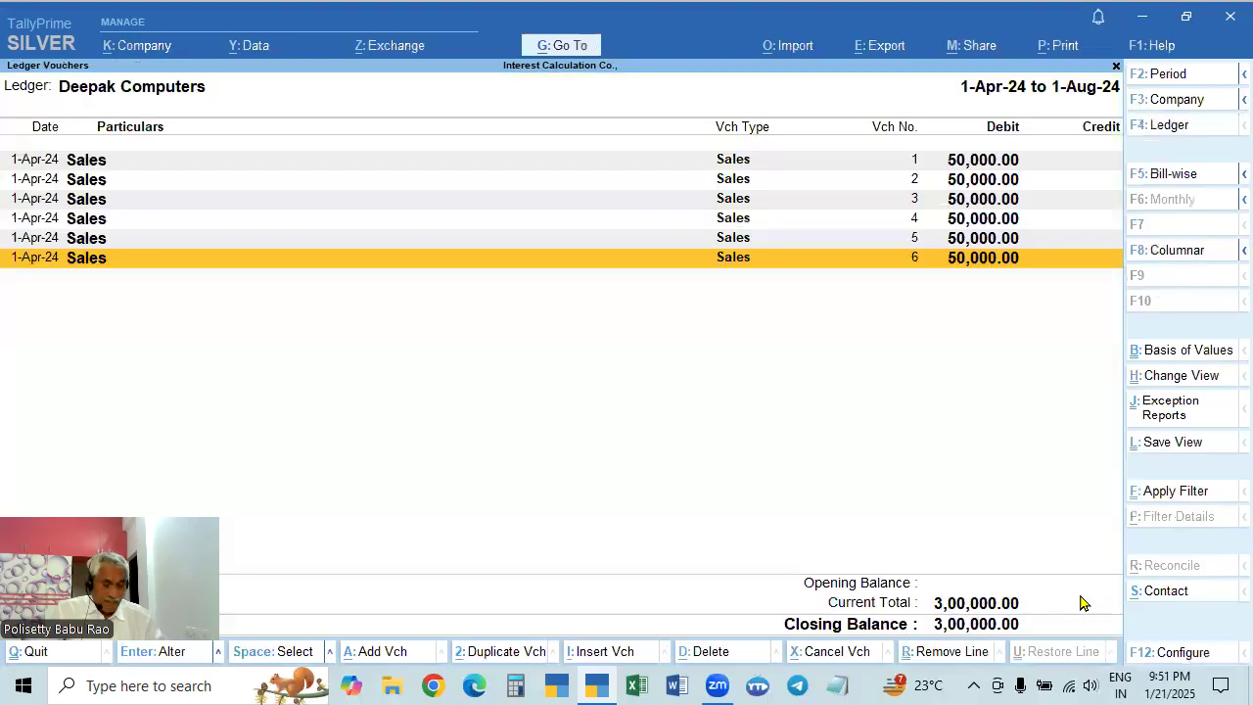
pyautogui.press('Escape')
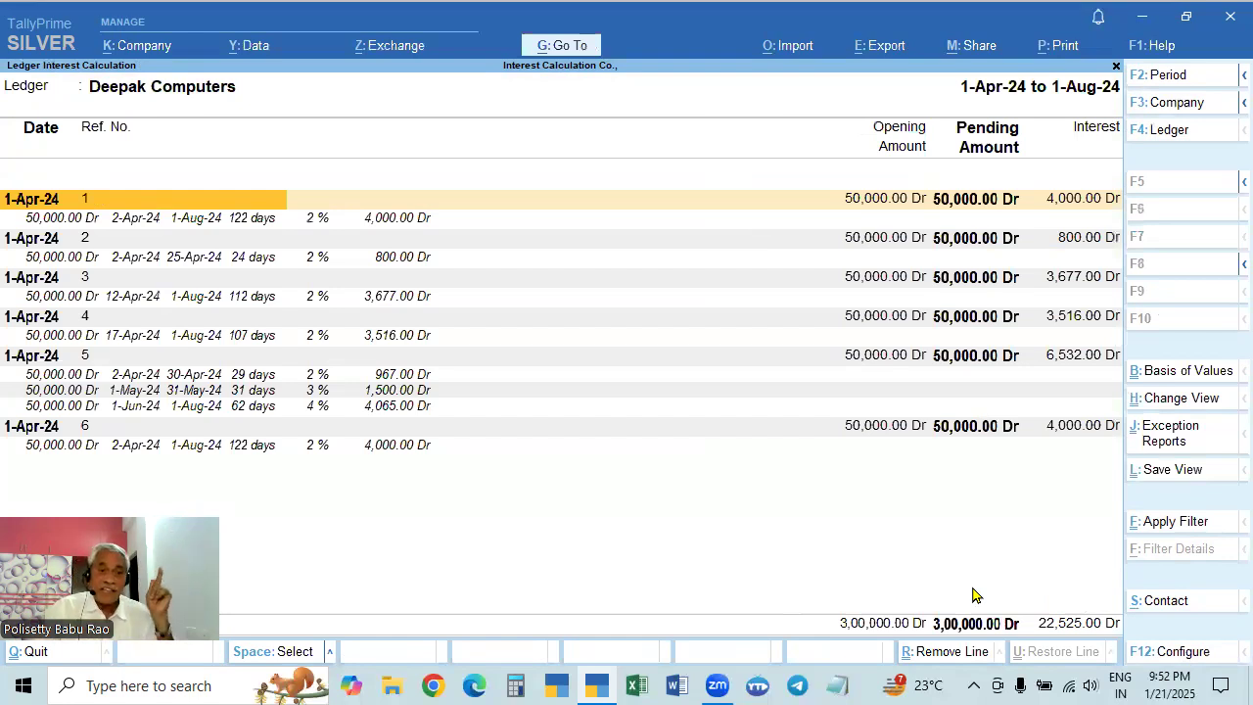
# Step: Select bill 6's interest line, return to the ledger vouchers, and reopen sales voucher 6 at its total amount
pyautogui.click(378, 453)
pyautogui.press('Escape')
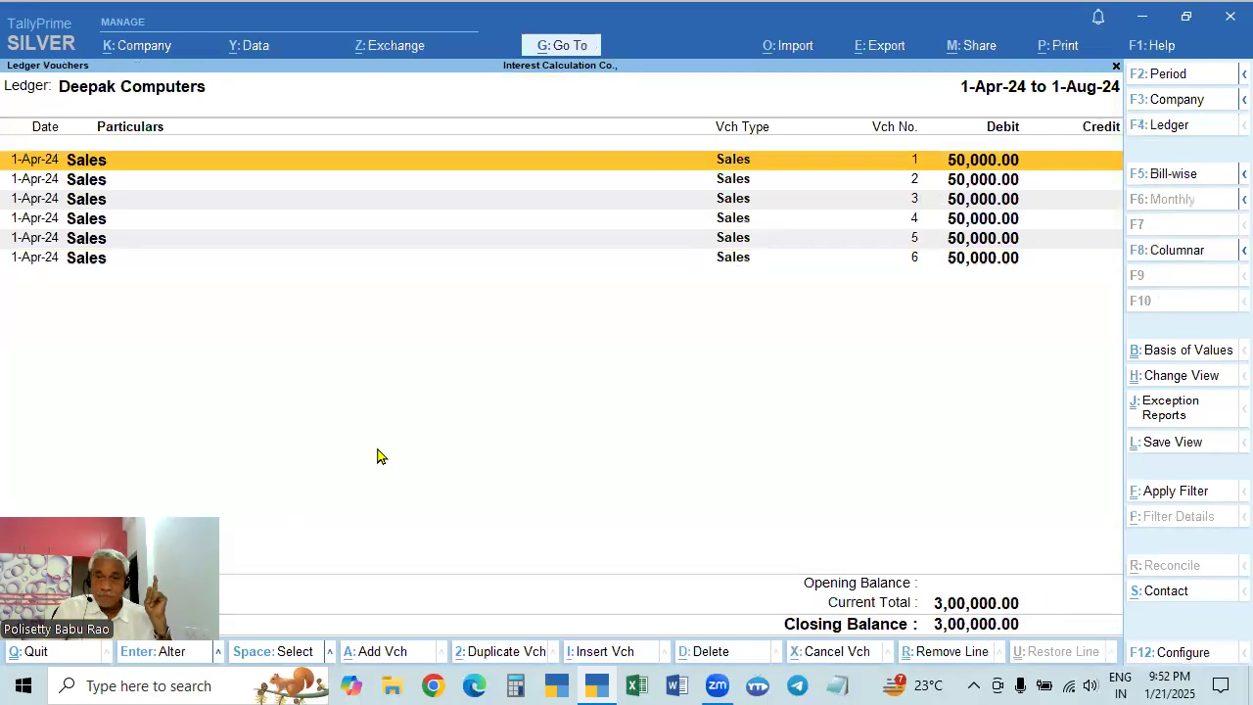
pyautogui.press('Down')
pyautogui.press('Down')
pyautogui.press('Down')
pyautogui.press('Down')
pyautogui.press('Down')
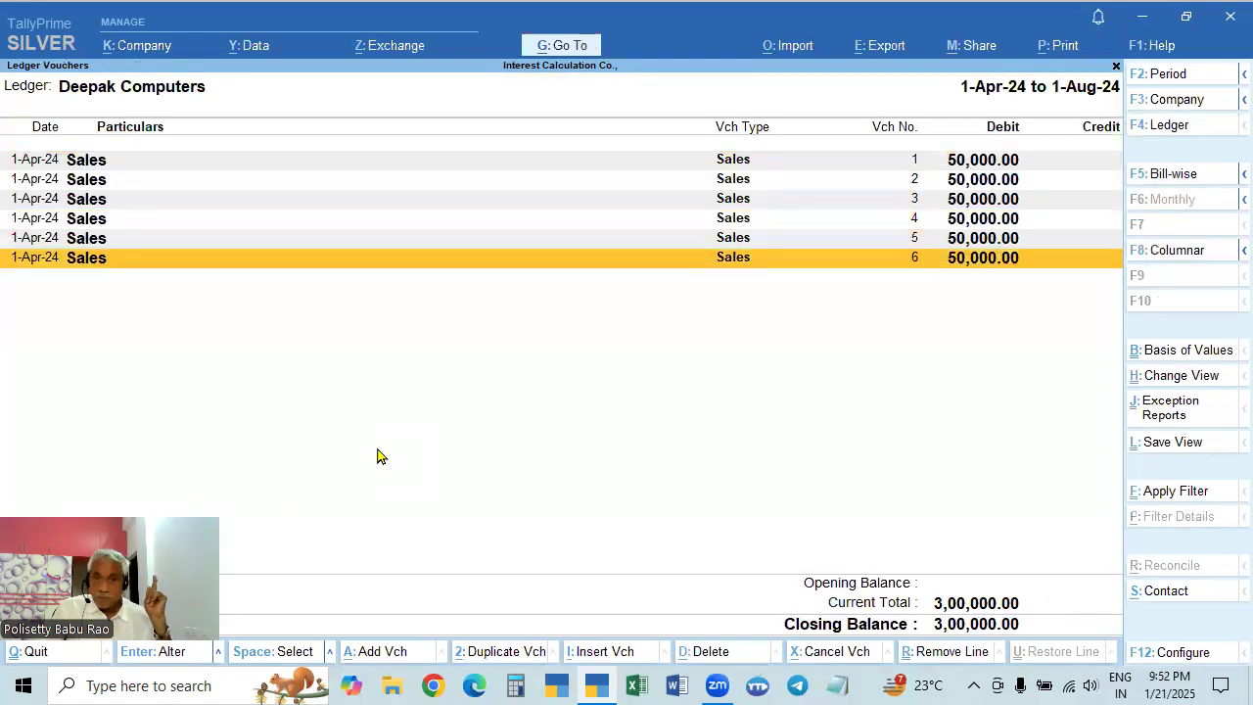
pyautogui.press('Return')
pyautogui.click(1079, 594)
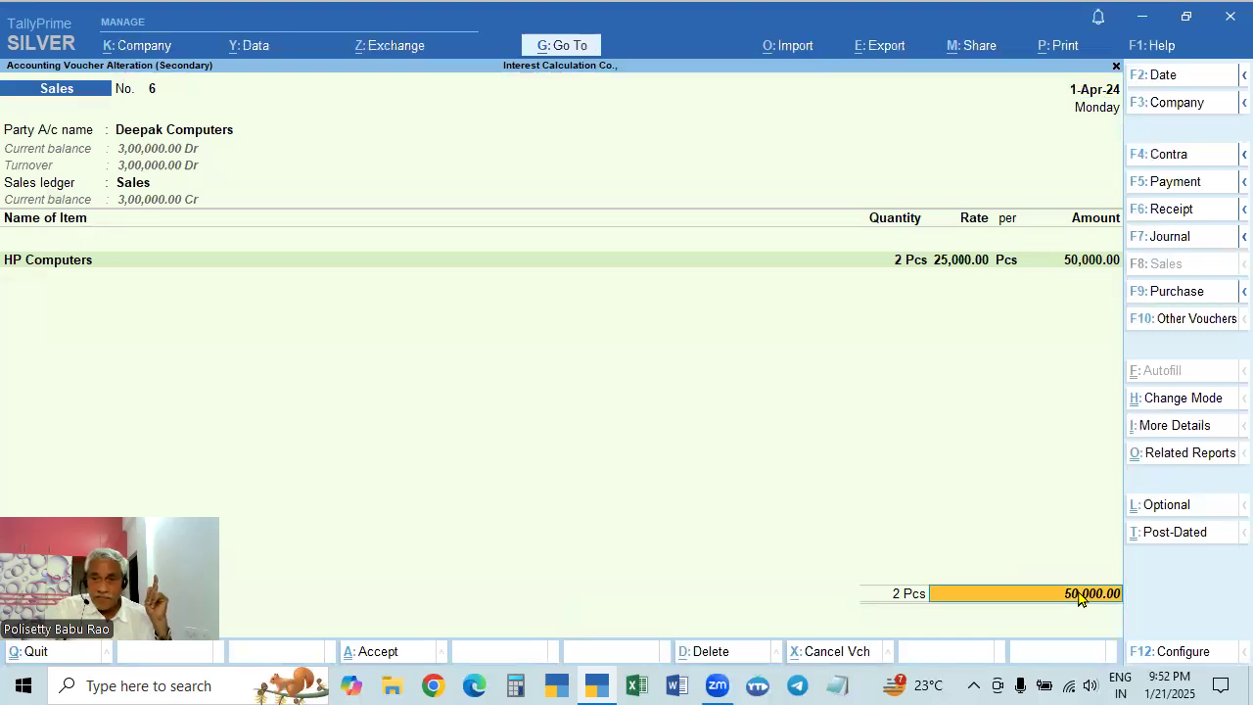
# Step: Set the credit period of New Ref 6 to 5 days in the bill-wise details
pyautogui.press('Return')
pyautogui.press('Return')
pyautogui.press('Return')
pyautogui.press('Return')
pyautogui.press('Return')
pyautogui.press('Return')
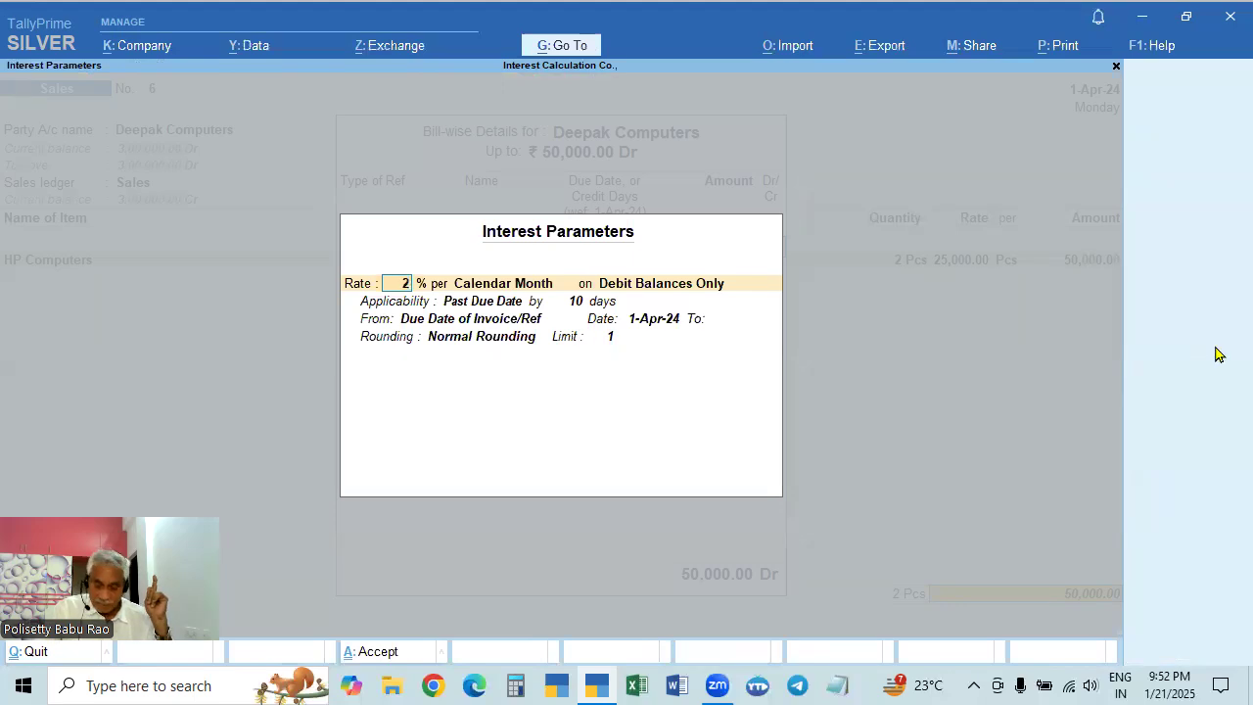
pyautogui.press('BackSpace')
pyautogui.press('BackSpace')
pyautogui.press('BackSpace')
pyautogui.write('5')
pyautogui.press('Return')
pyautogui.press('Return')
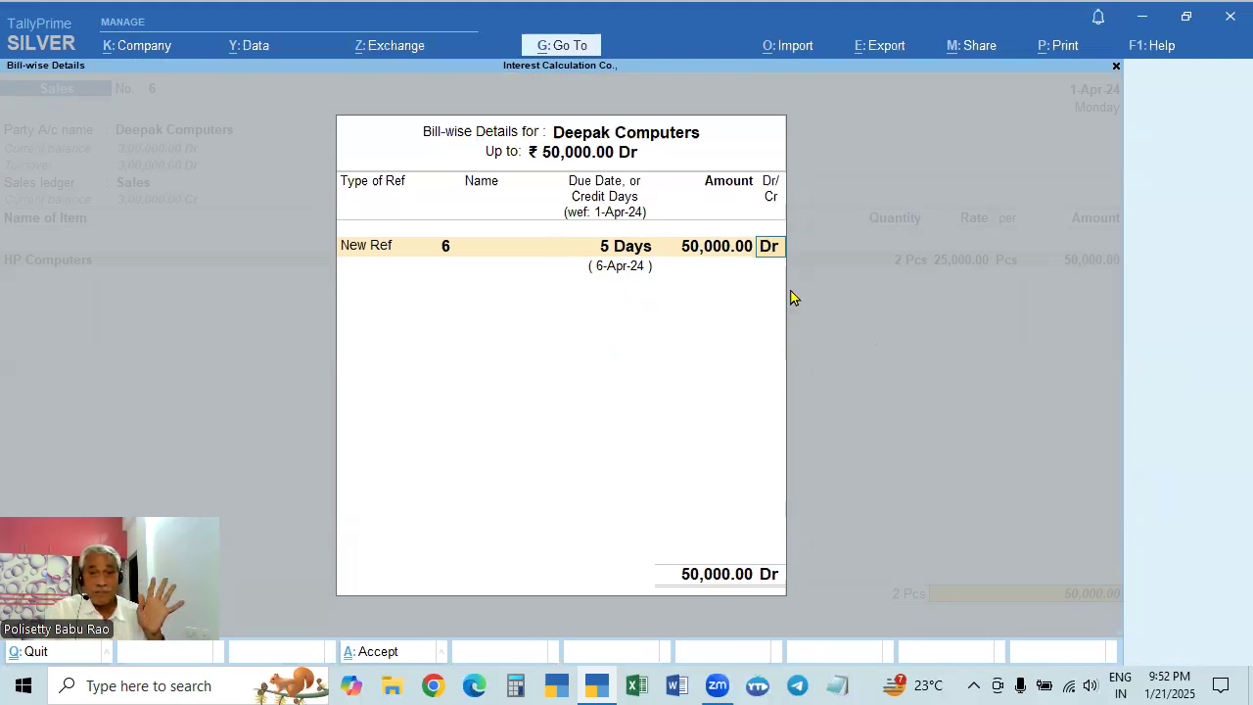
# Step: Accept New Ref 6's interest parameters with 2% per Calendar Month, Past Due Date by 10 days, and Due Date of Invoice/Ref
pyautogui.press('Return')
pyautogui.press('Return')
pyautogui.press('Return')
pyautogui.press('Return')
pyautogui.press('Return')
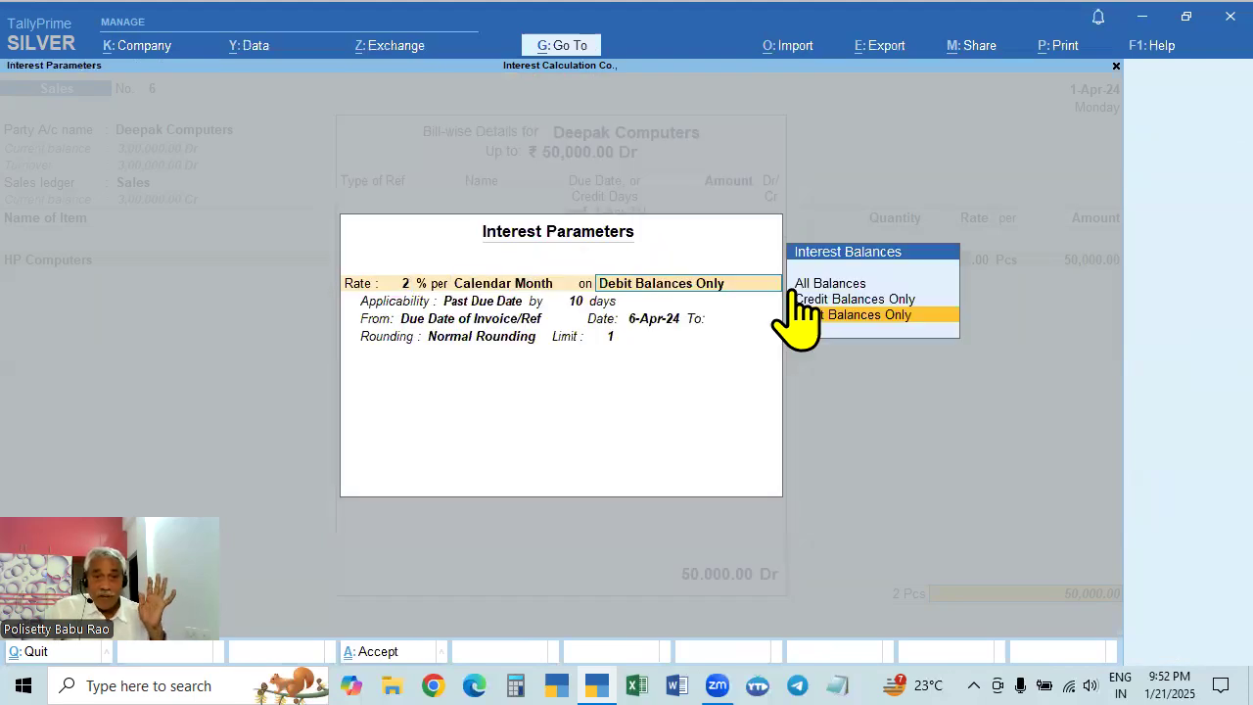
pyautogui.press('Return')
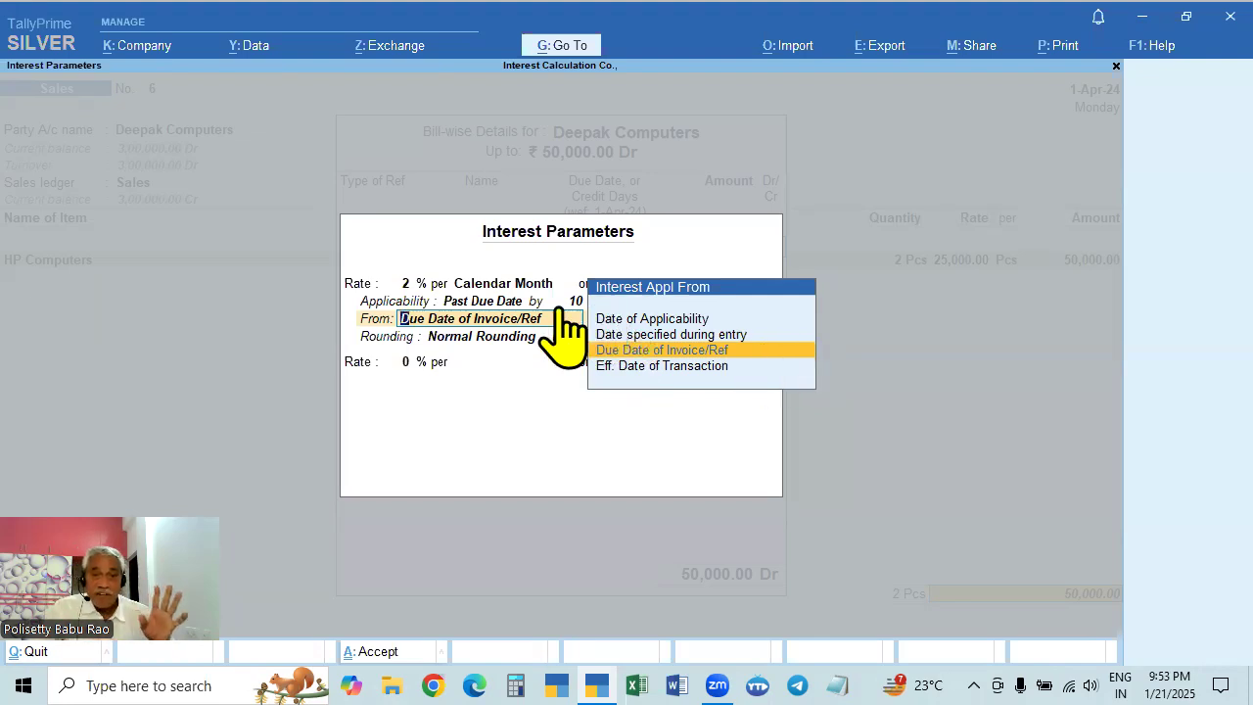
pyautogui.press('Return')
pyautogui.press('Return')
pyautogui.press('Return')
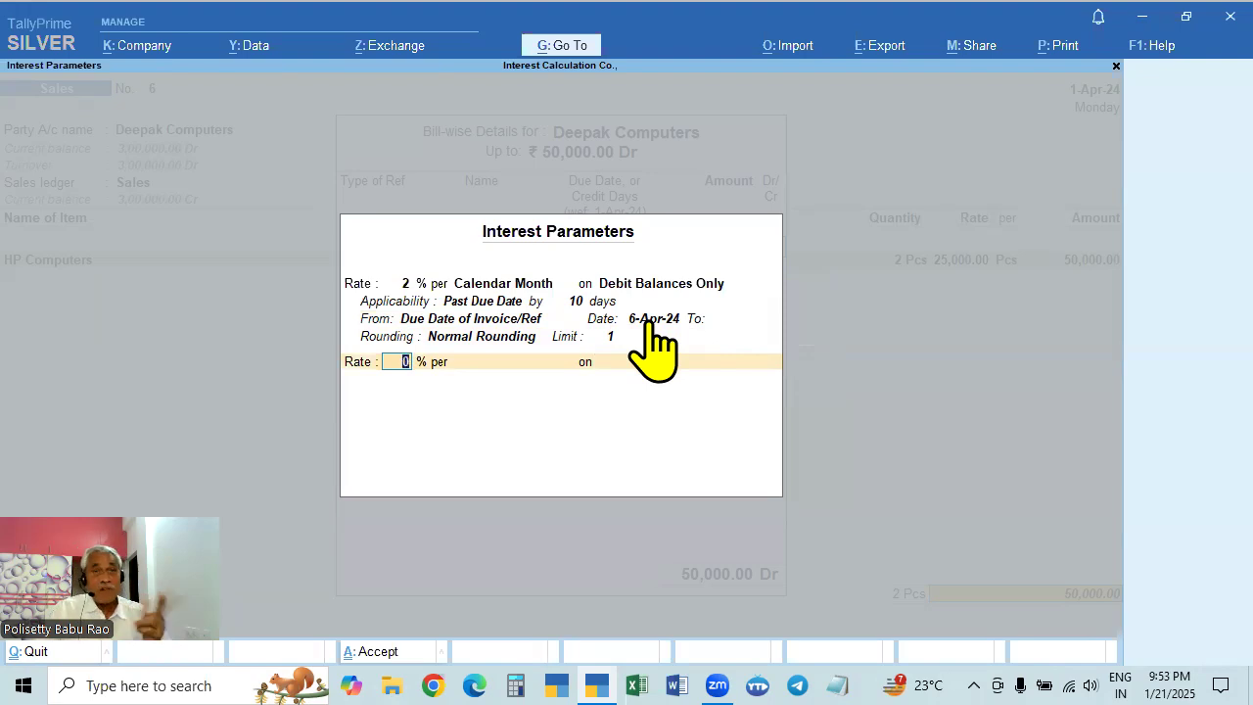
pyautogui.press('Return')
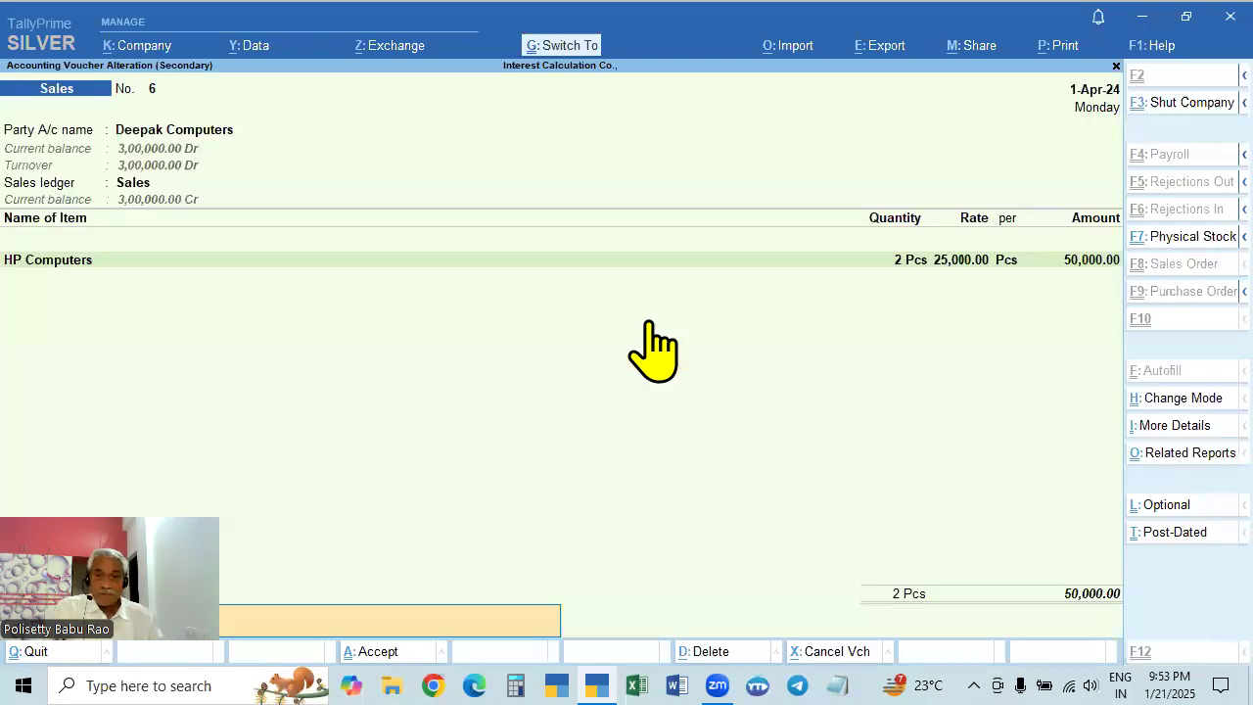
# Step: Save sales voucher 6, return to the Deepak Computers interest report, and select bill 6's interest line
pyautogui.press('Return')
pyautogui.press('Return')
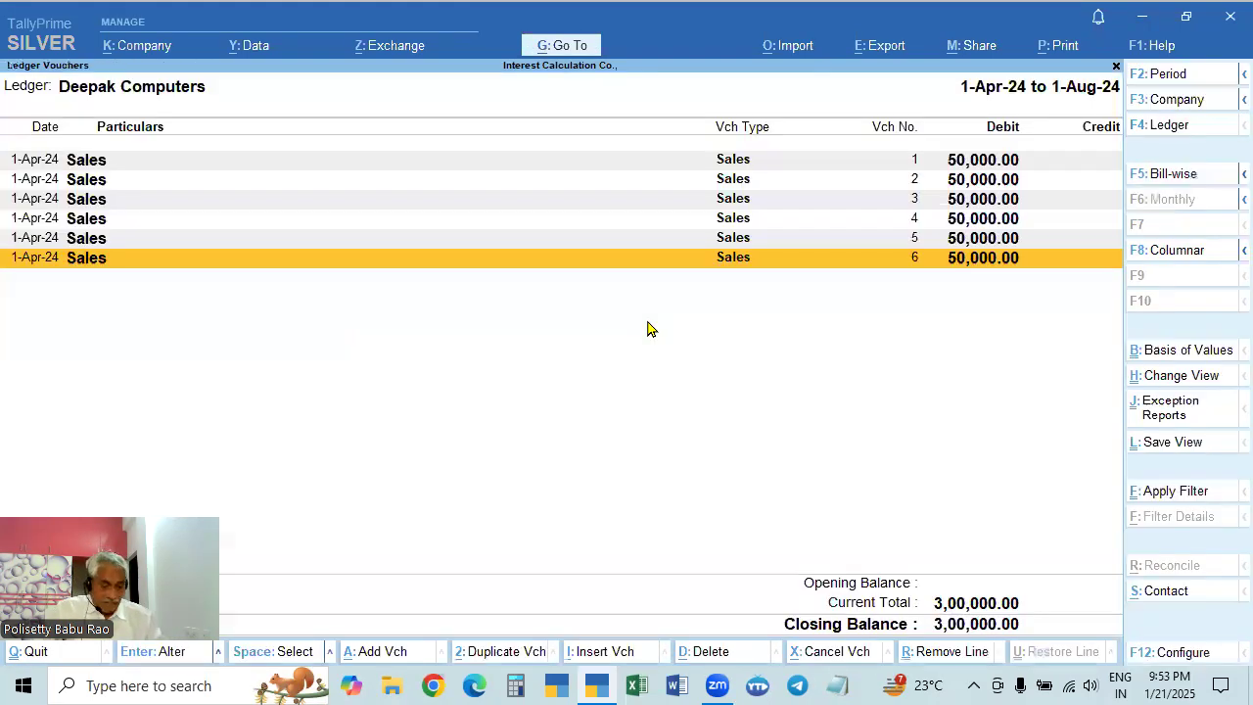
pyautogui.press('Escape')
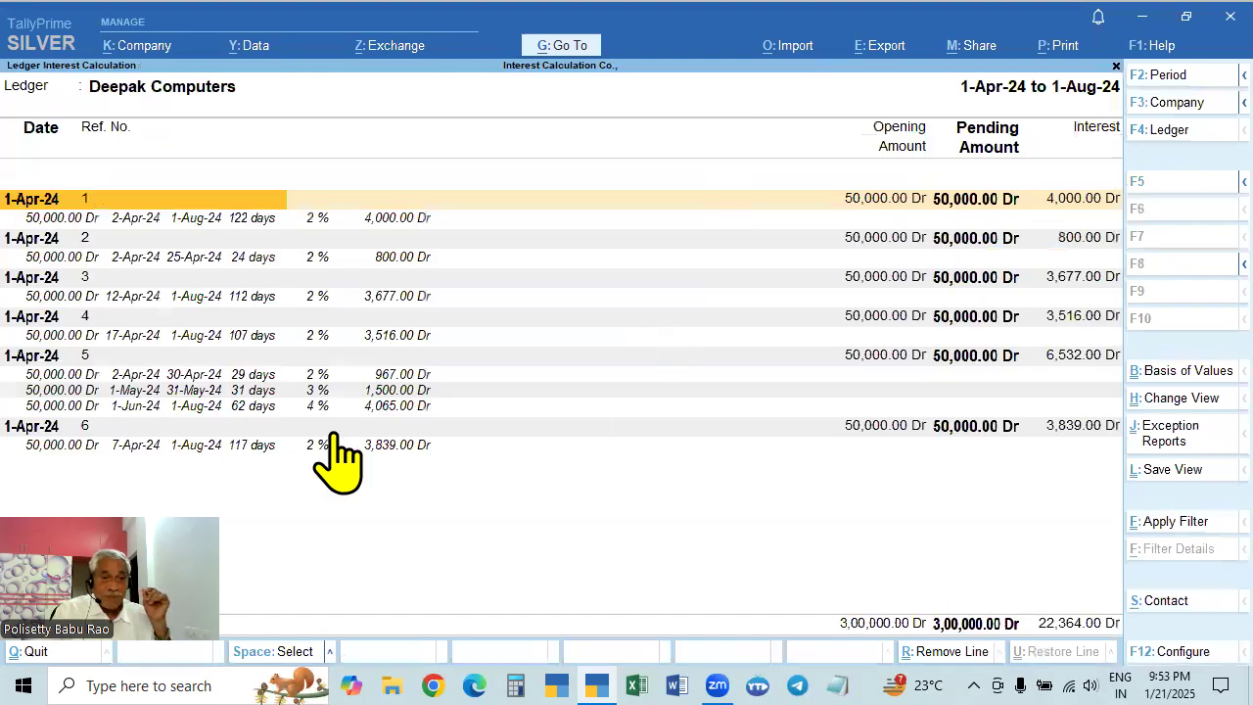
pyautogui.click(138, 452)
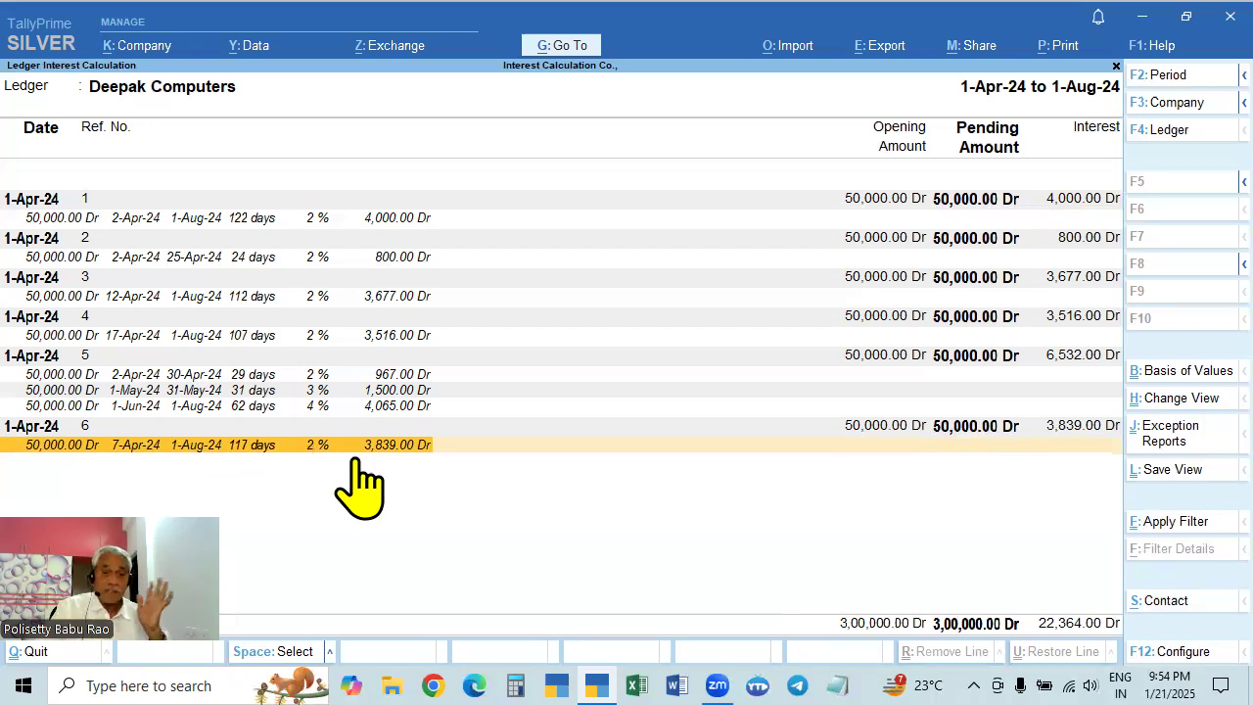
# Step: Reopen sales voucher 6 and go through New Ref 6's bill-wise details to its interest parameters, keeping the 5-day credit period
pyautogui.press('Escape')
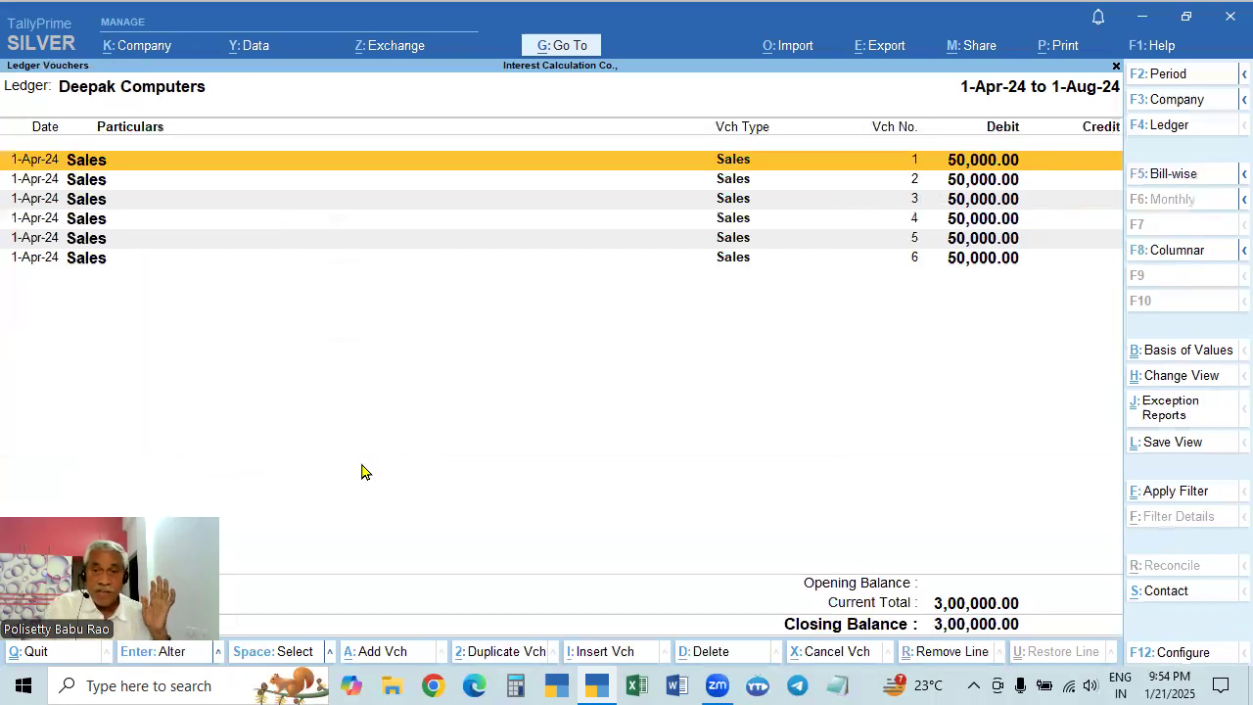
pyautogui.click(980, 258)
pyautogui.click(980, 259)
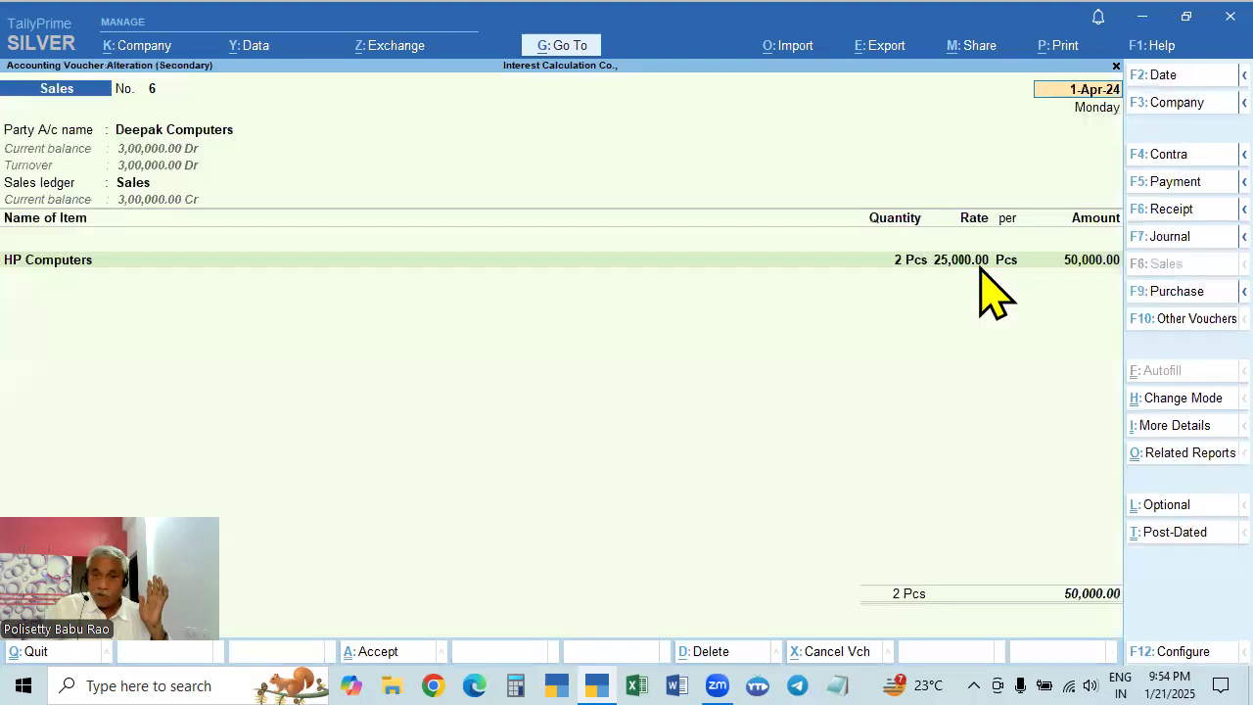
pyautogui.click(1078, 589)
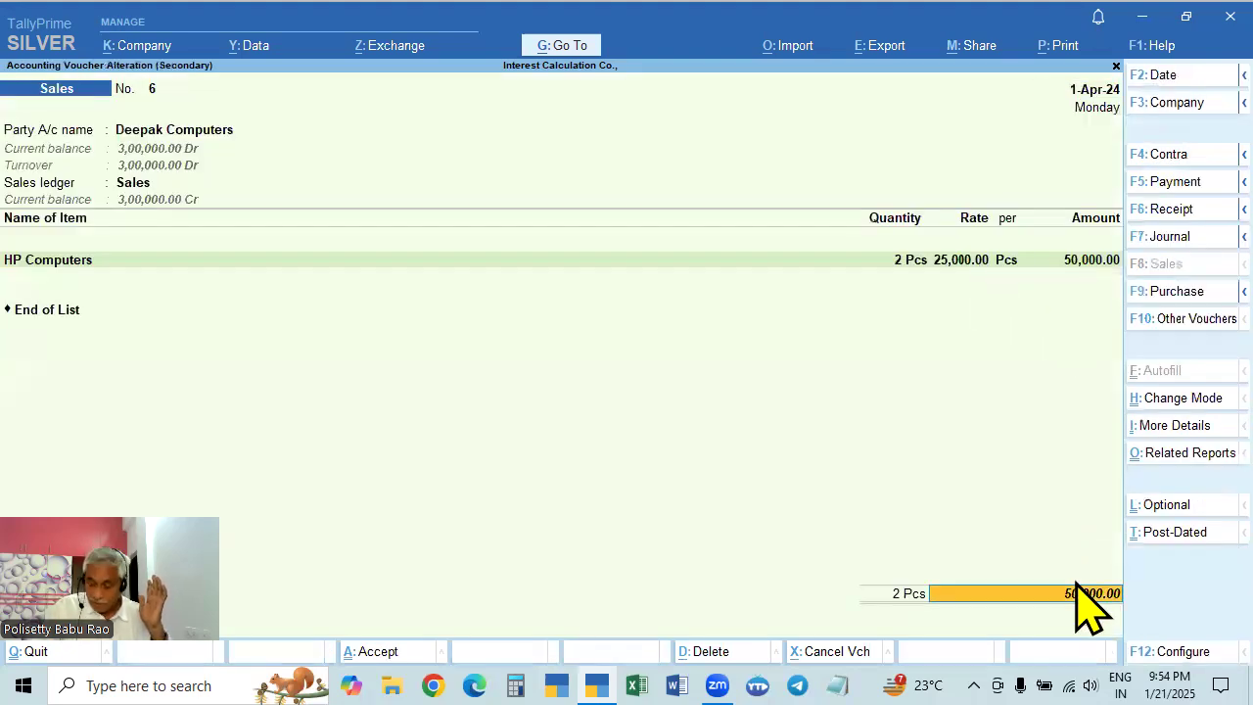
pyautogui.press('Return')
pyautogui.press('Return')
pyautogui.press('Return')
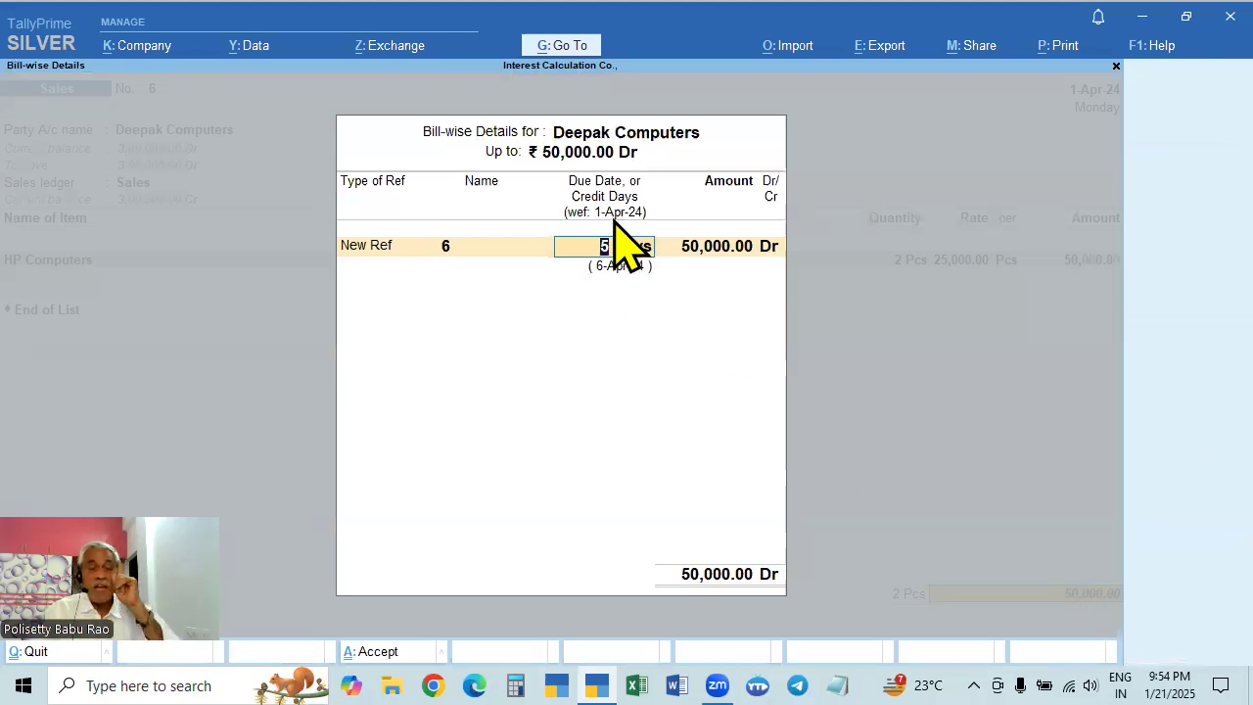
pyautogui.press('Return')
pyautogui.press('Return')
pyautogui.press('Return')
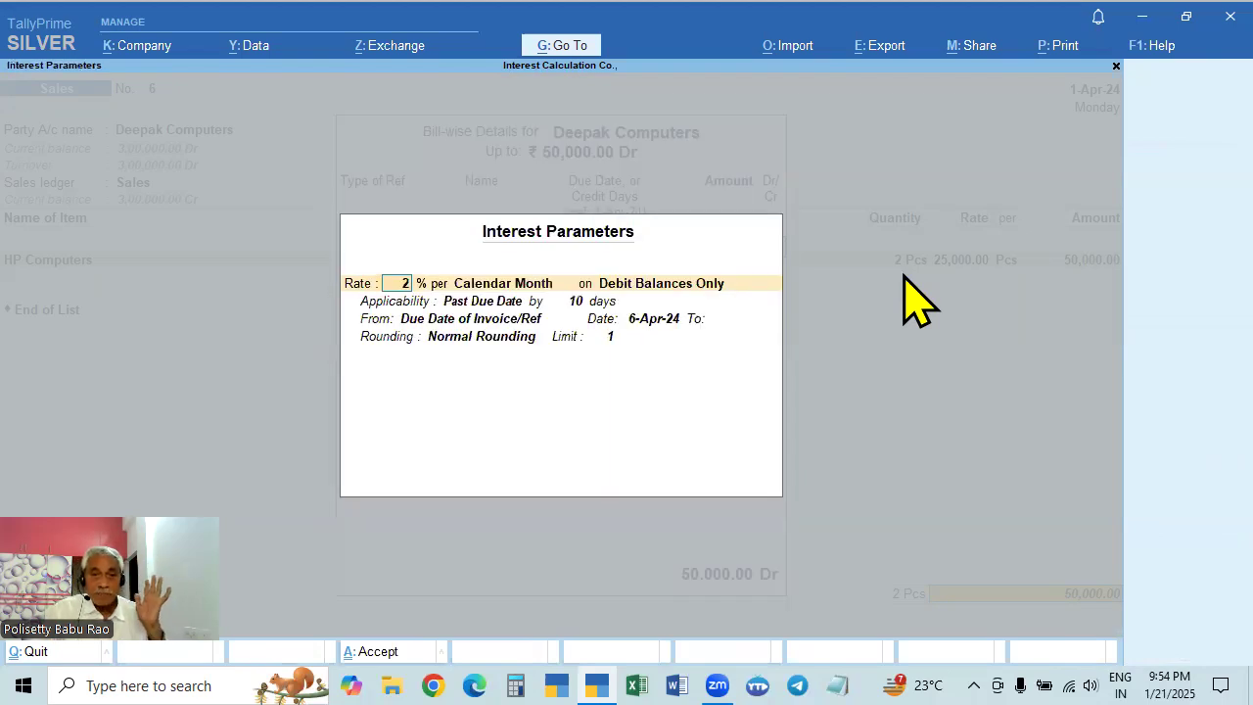
# Step: Try Always as the interest applicability in New Ref 6's interest parameters, keeping Due Date of Invoice/Ref as the starting date
pyautogui.click(428, 321)
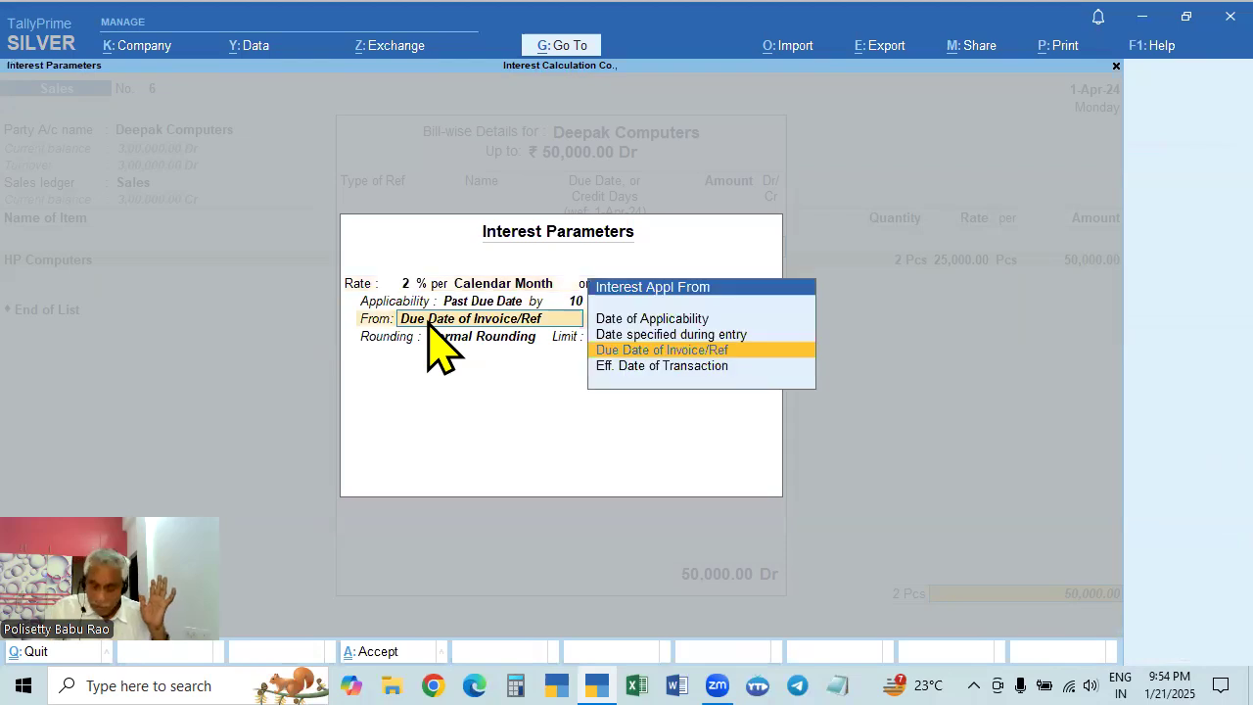
pyautogui.press('Return')
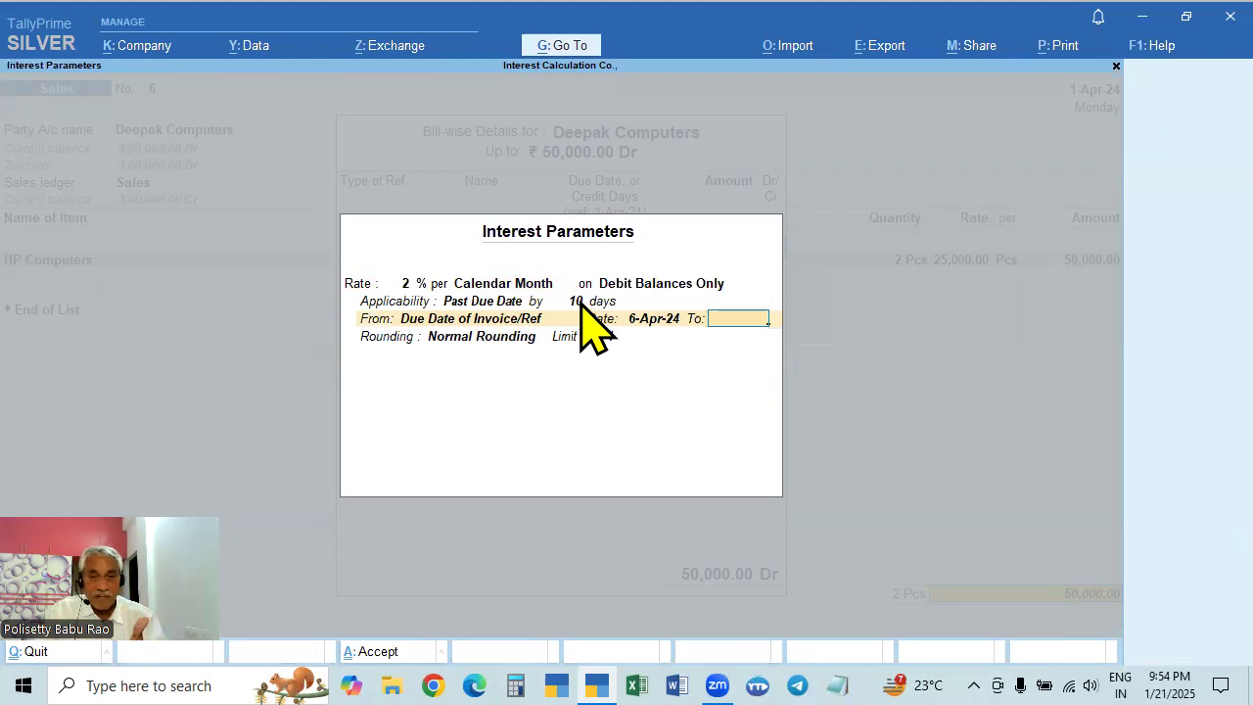
pyautogui.click(507, 302)
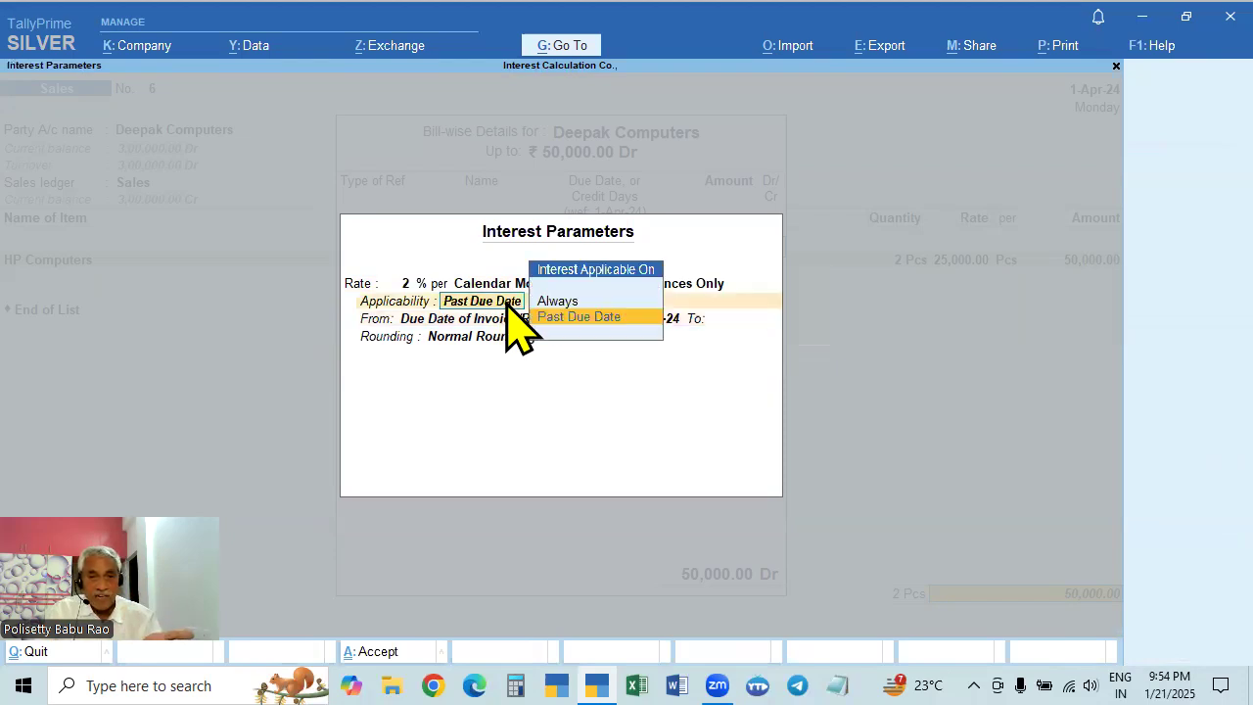
pyautogui.click(563, 303)
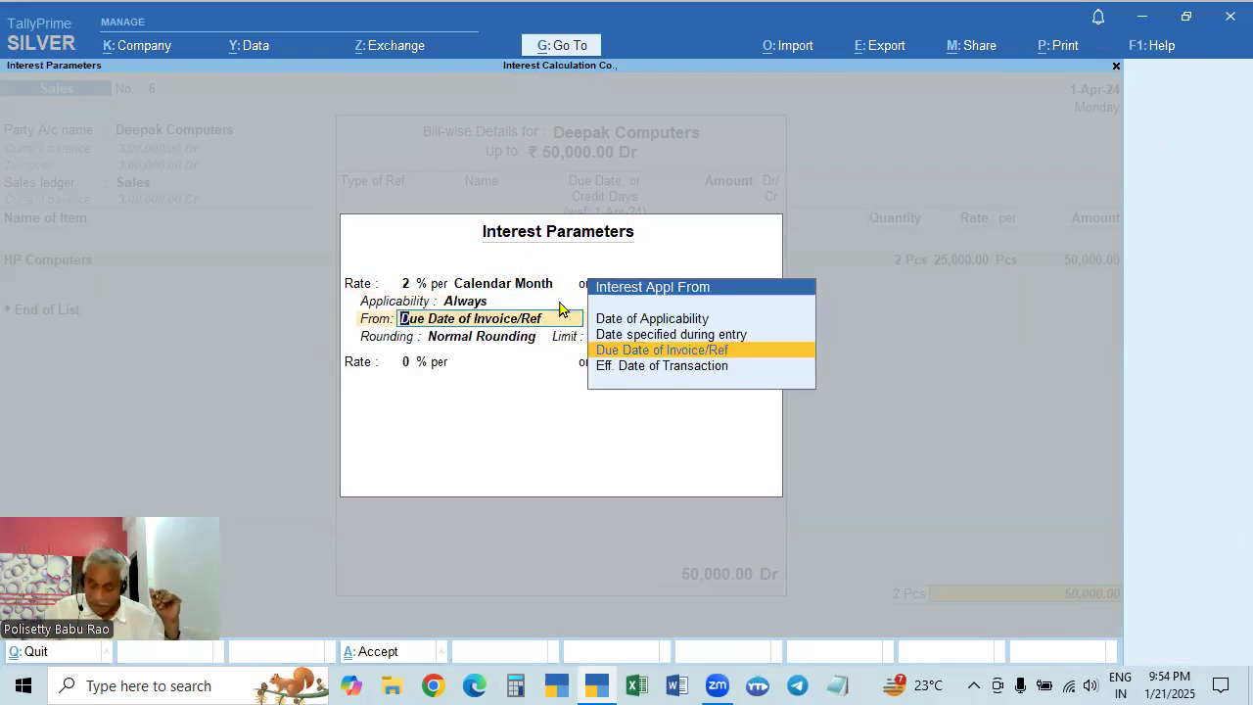
# Step: Set New Ref 6's interest applicability to Past Due Date by 10 days
pyautogui.click(567, 304)
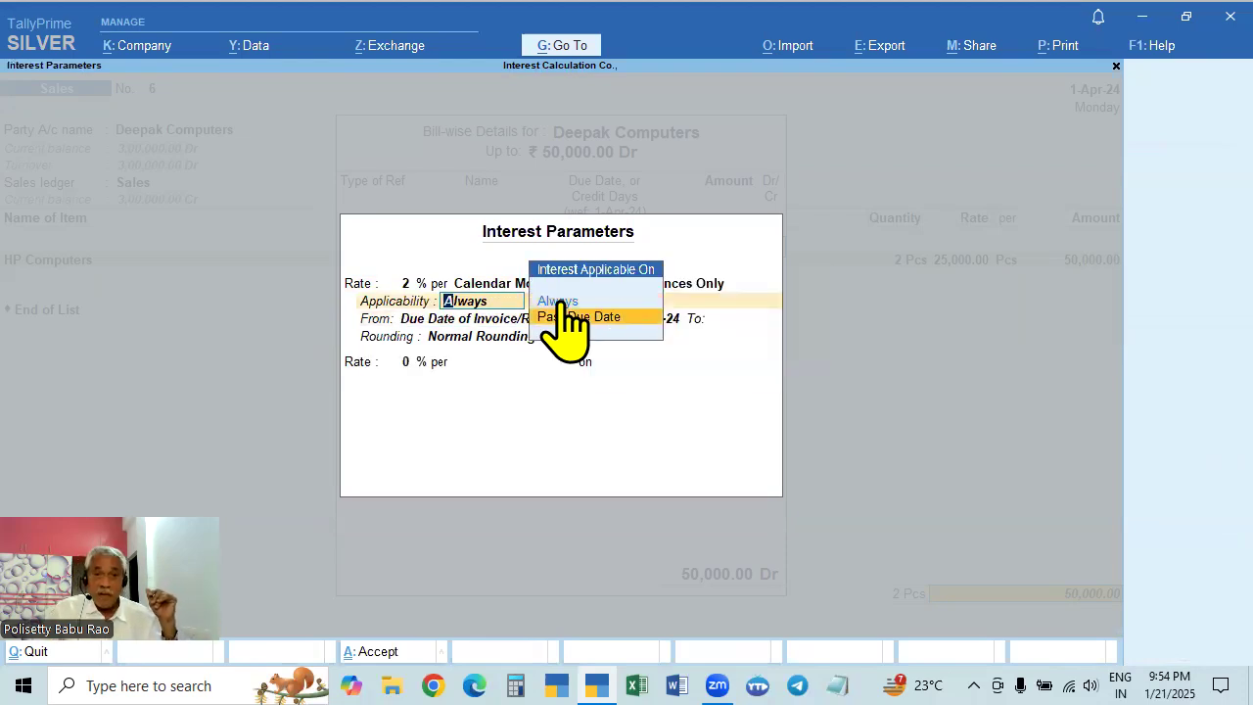
pyautogui.press('Return')
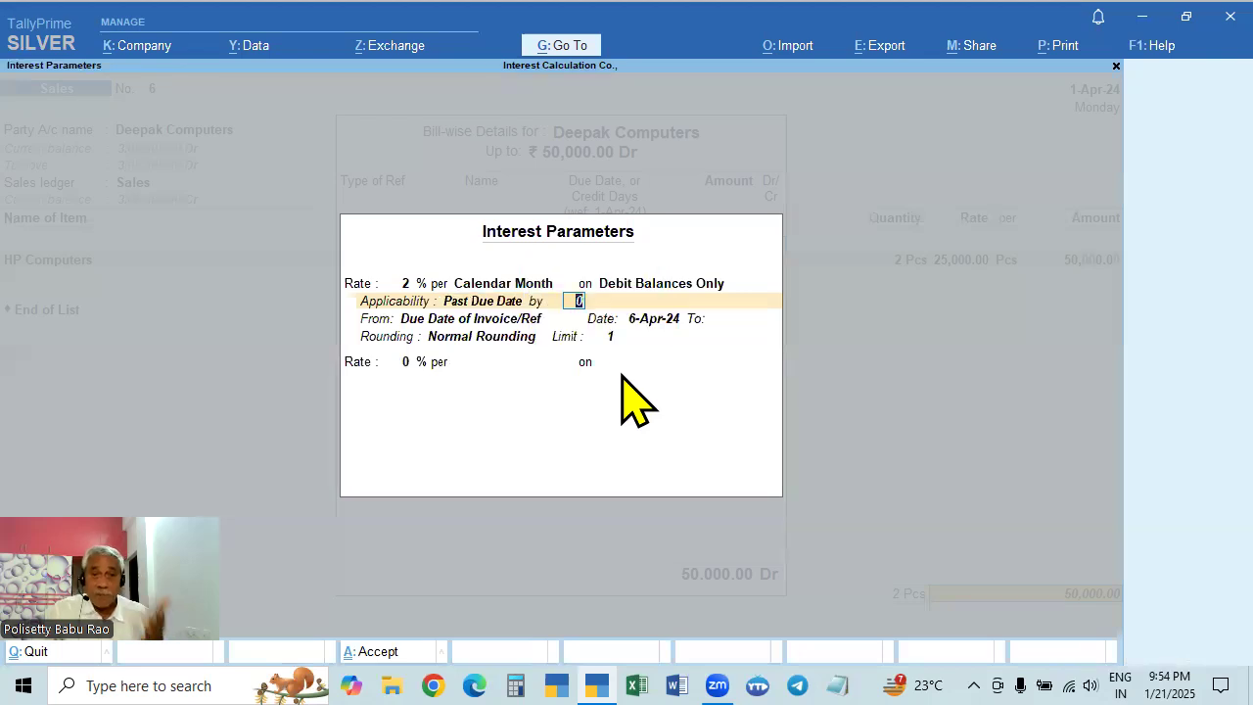
pyautogui.write('0')
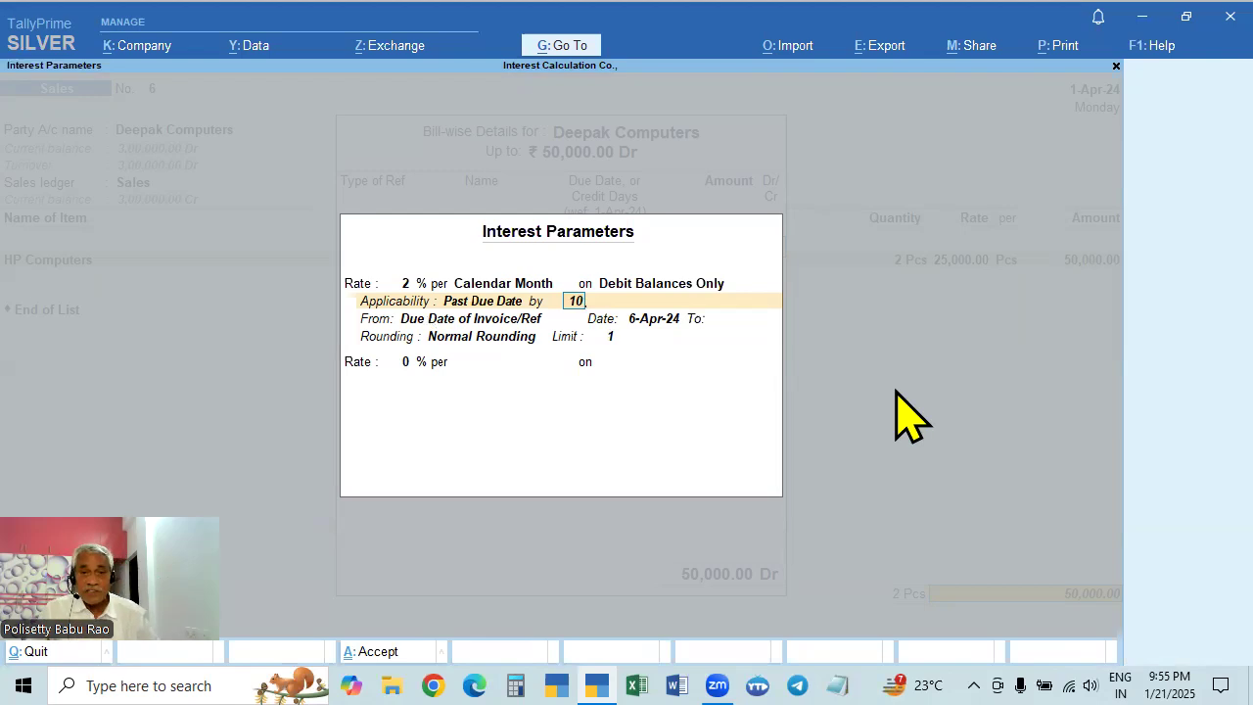
pyautogui.press('Return')
pyautogui.press('BackSpace')
pyautogui.press('BackSpace')
pyautogui.press('Return')
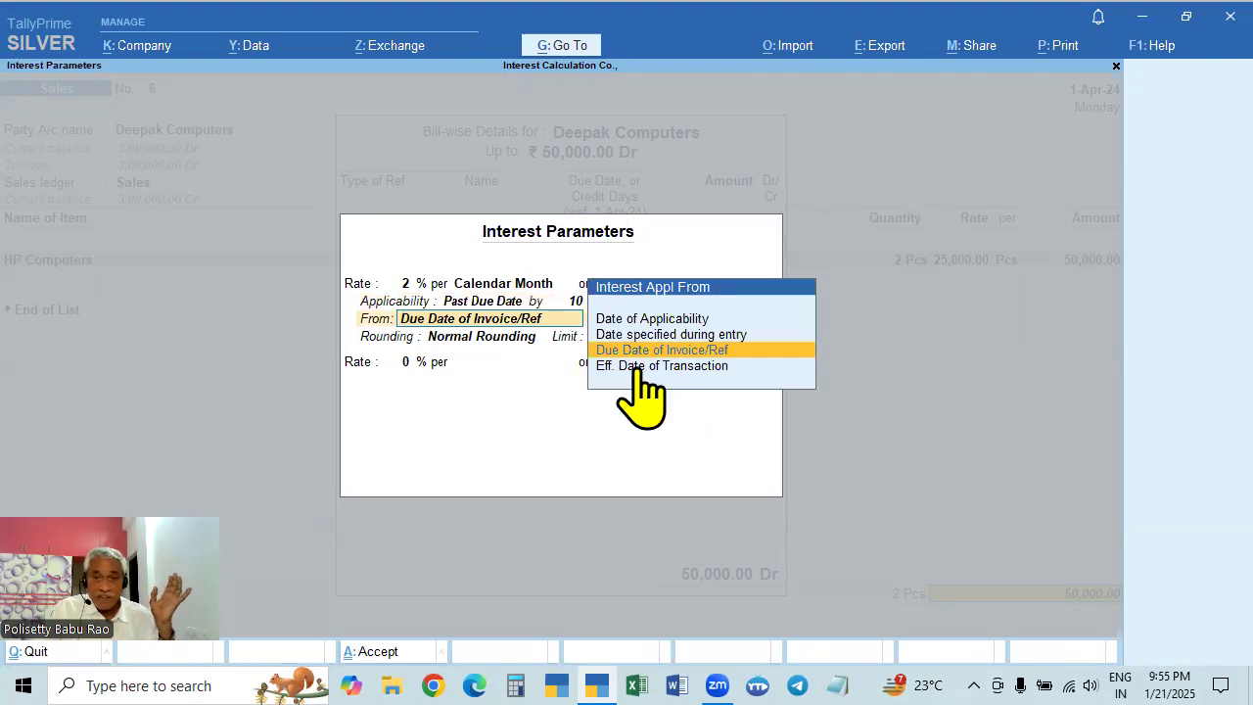
# Step: Accept New Ref 6's interest parameters, save sales voucher 6, and return to the Deepak Computers interest report
pyautogui.hotkey('ctrl', 'a')
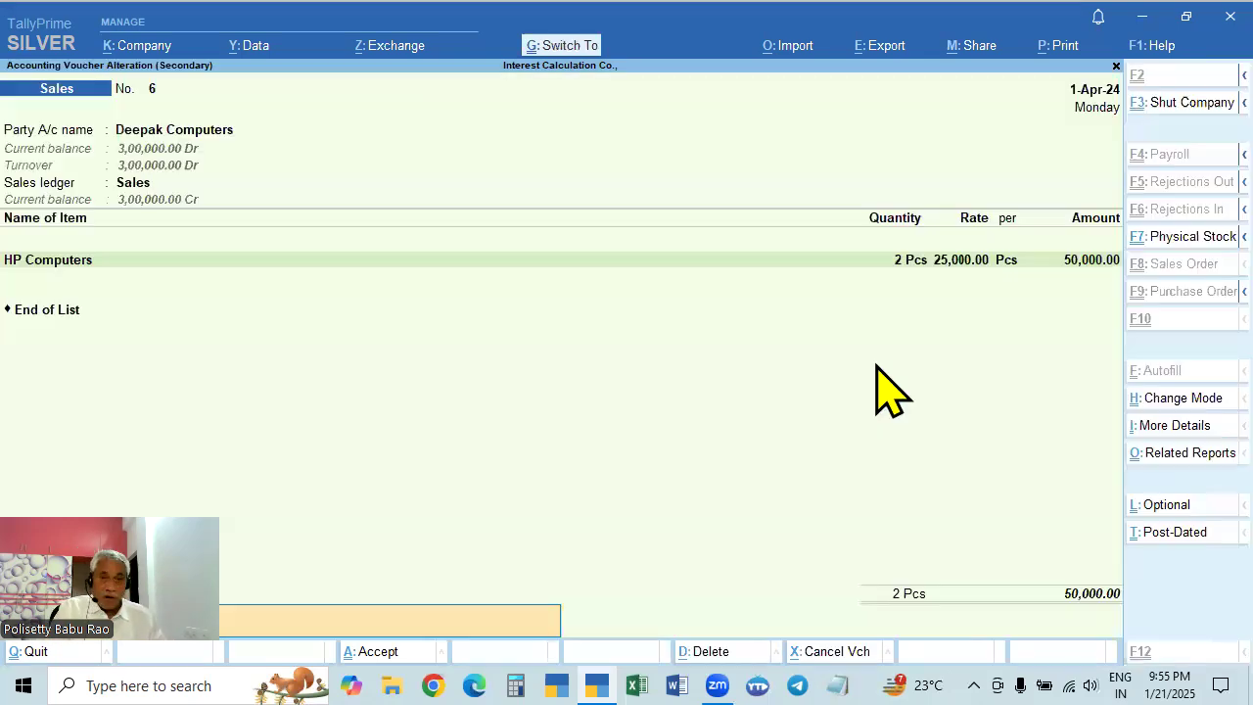
pyautogui.press('Return')
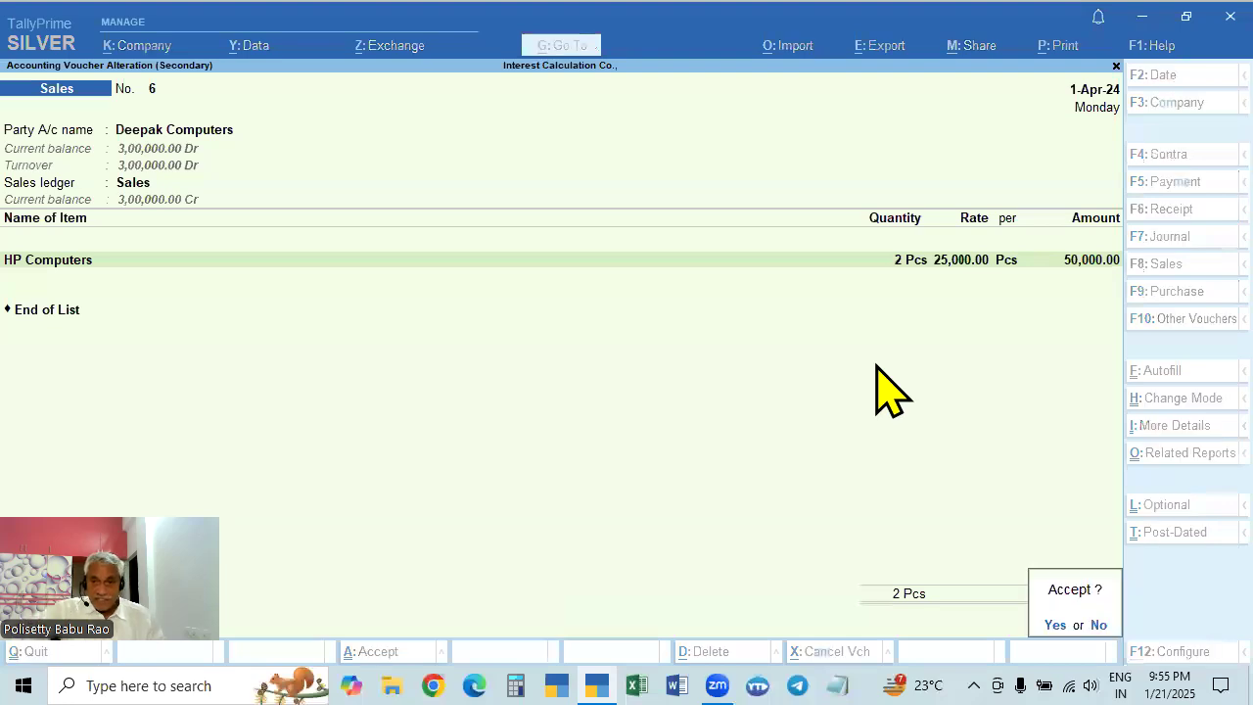
pyautogui.press('Return')
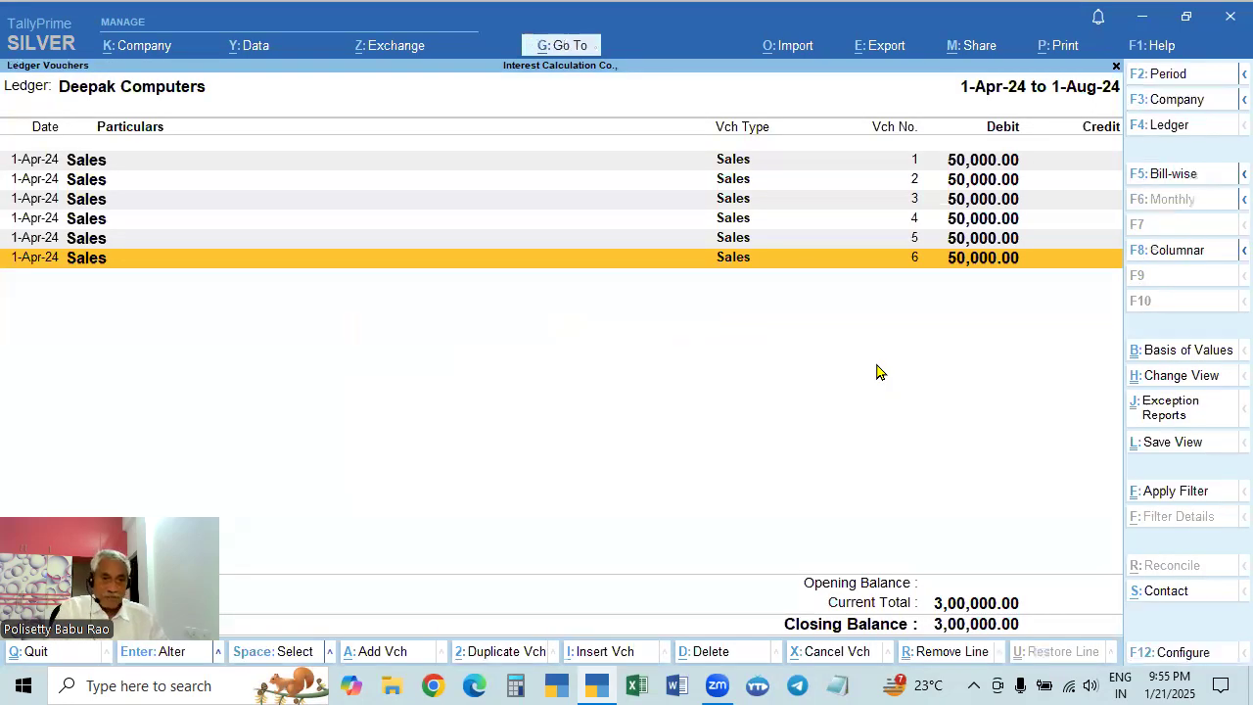
pyautogui.press('Escape')
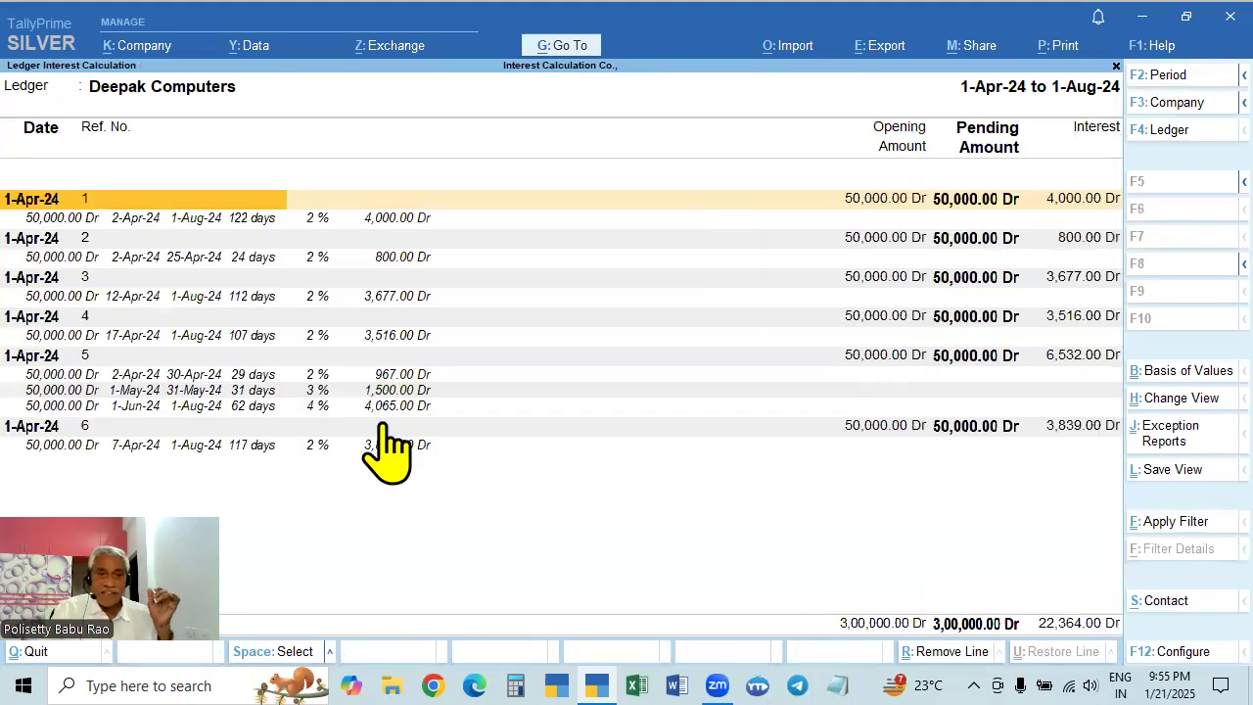
# Step: Reopen sales voucher 6 from bill 6's interest line to check its date, and return to the interest report without saving
pyautogui.click(225, 451)
pyautogui.press('Escape')
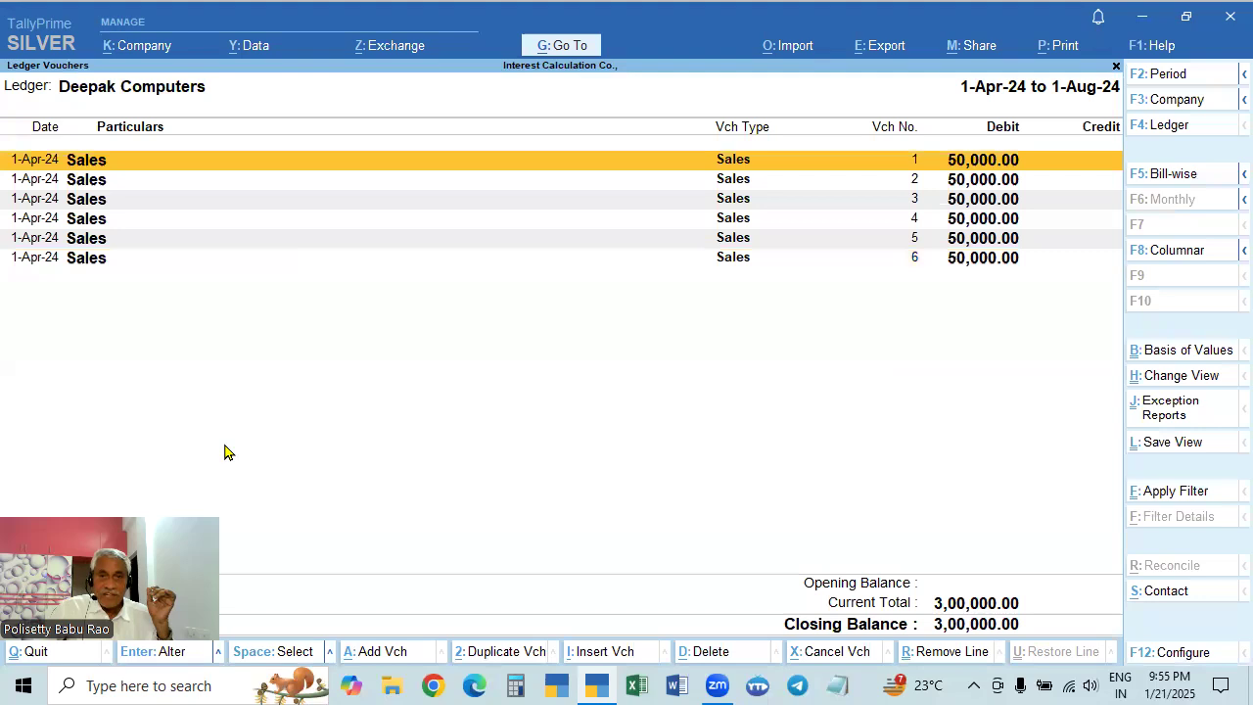
pyautogui.press('Down')
pyautogui.press('Down')
pyautogui.press('Down')
pyautogui.press('Down')
pyautogui.press('Down')
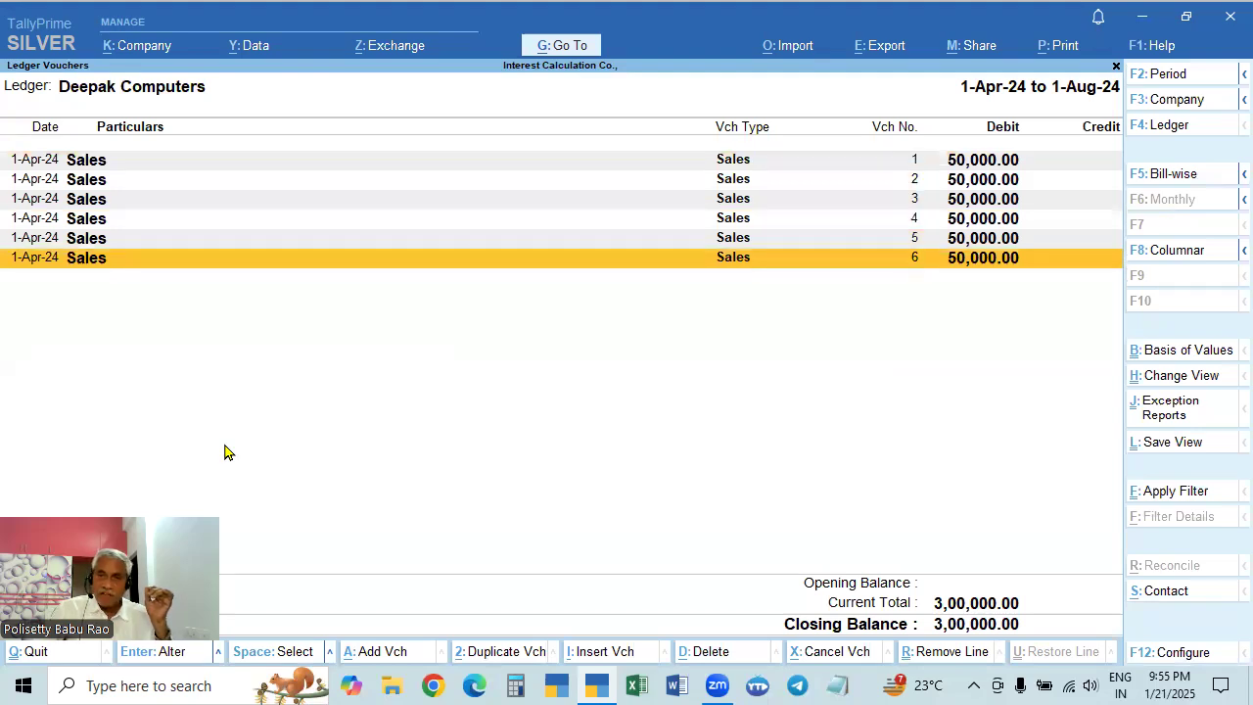
pyautogui.press('Return')
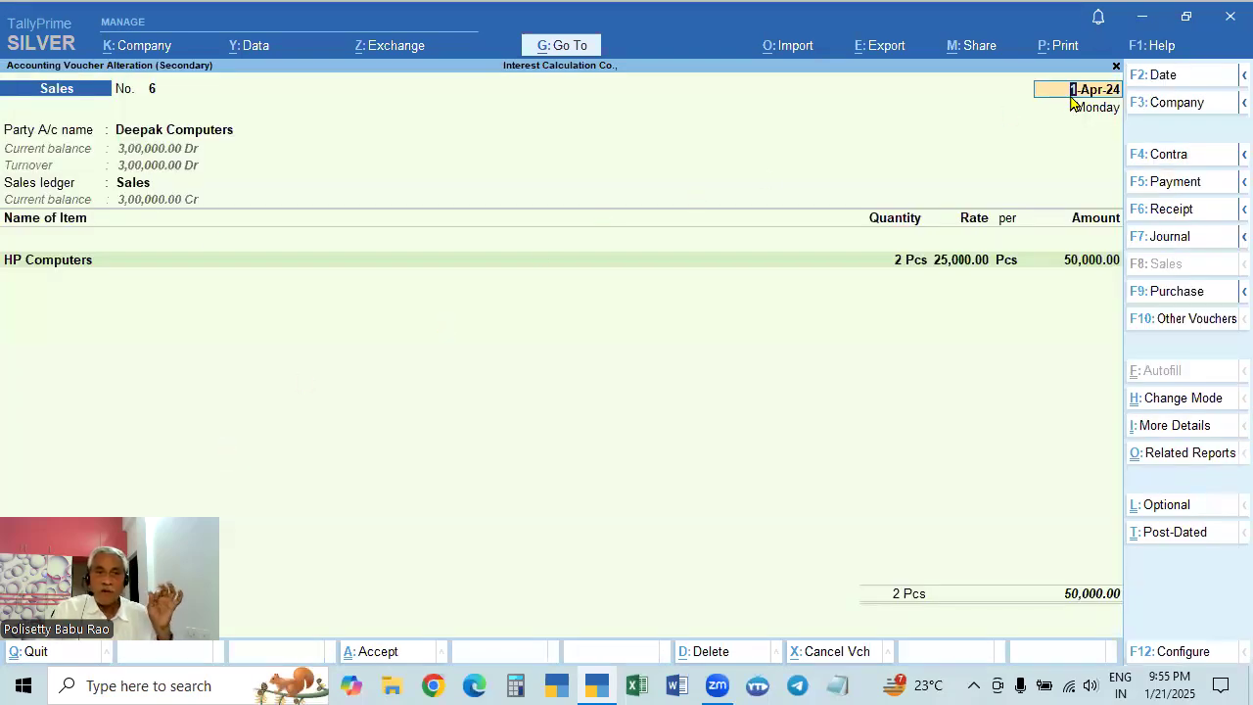
pyautogui.press('BackSpace')
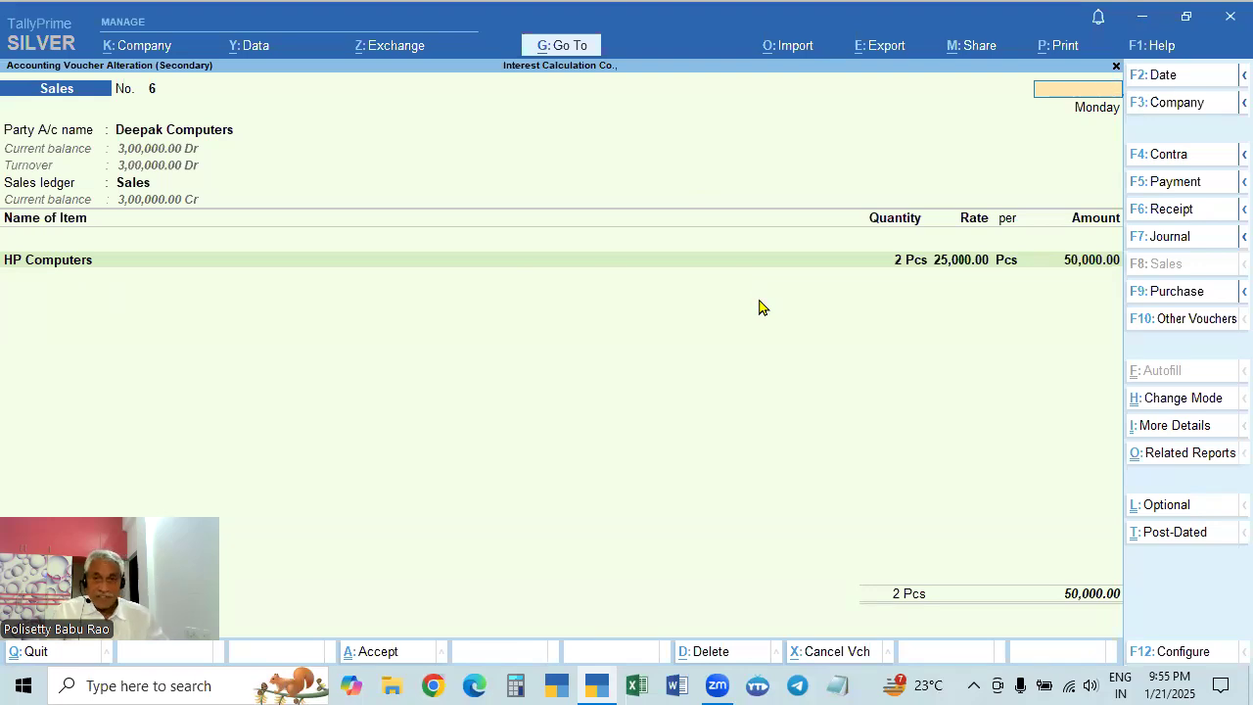
pyautogui.press('Escape')
pyautogui.press('y')
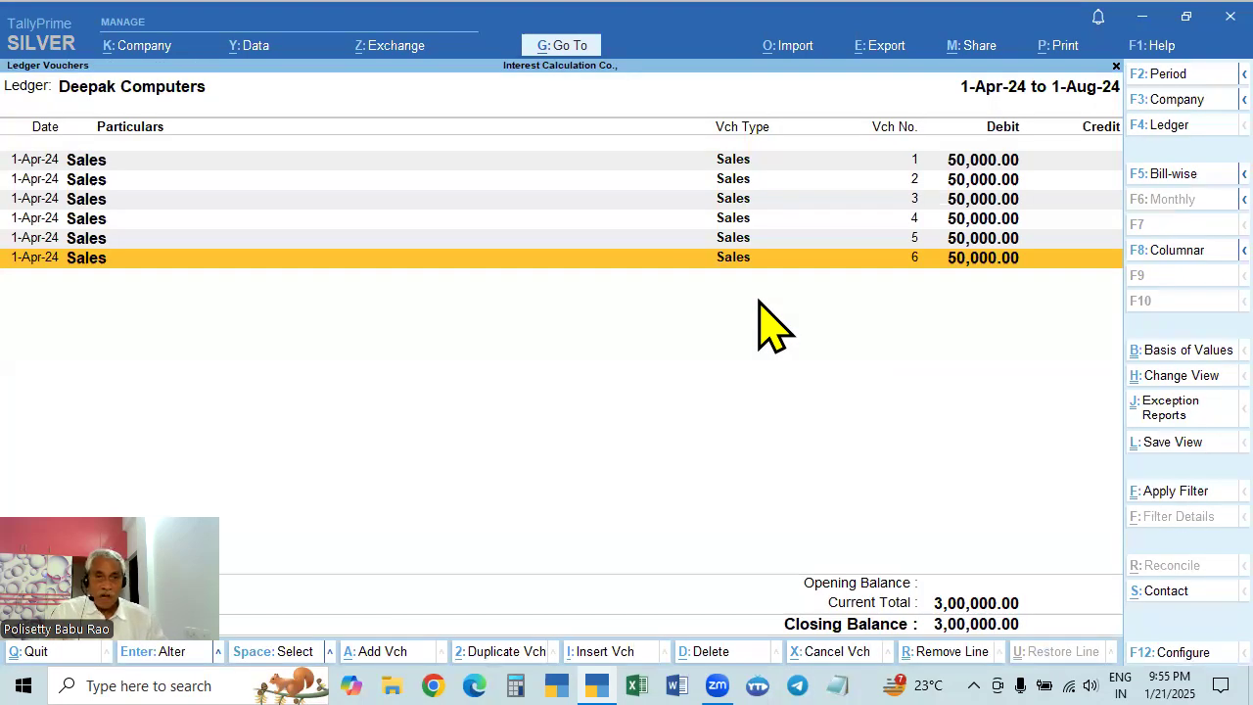
pyautogui.press('Escape')
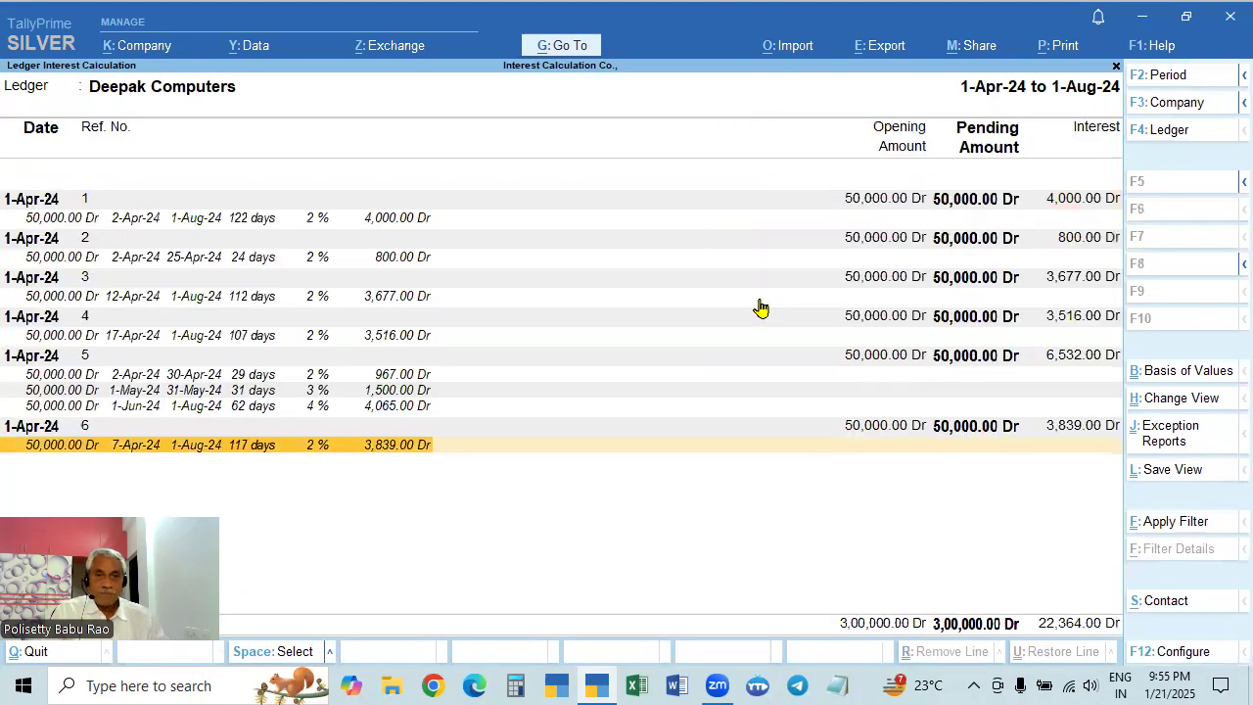
# Step: Start a new sales voucher with Deepak Computers as the party account and Sales as the sales ledger
pyautogui.click(565, 49)
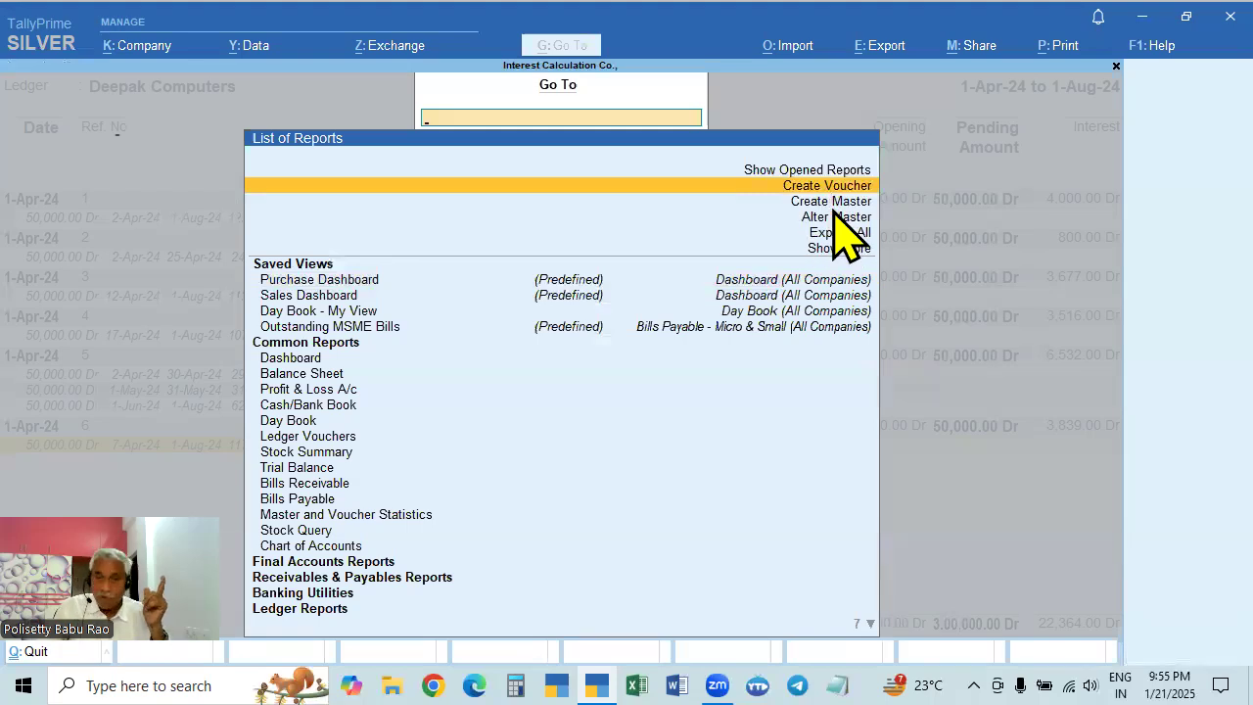
pyautogui.press('Return')
pyautogui.press('Down')
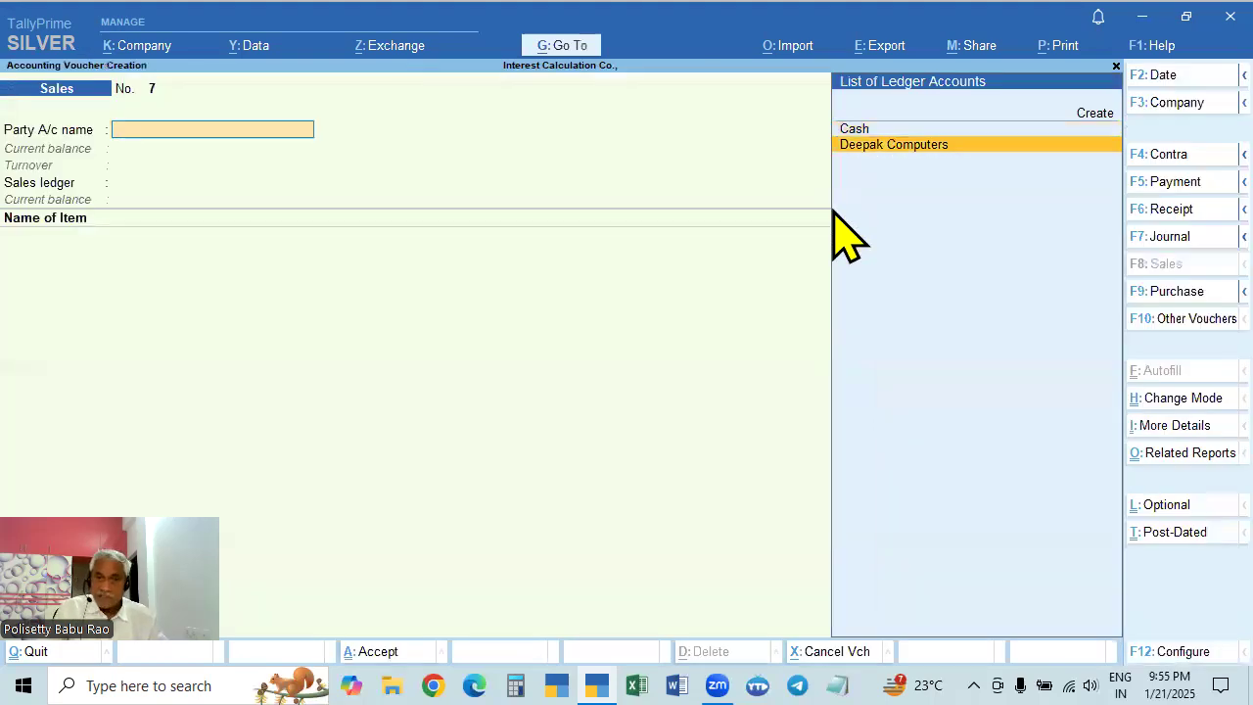
pyautogui.press('Return')
pyautogui.hotkey('ctrl', 'a')
pyautogui.hotkey('ctrl', 'a')
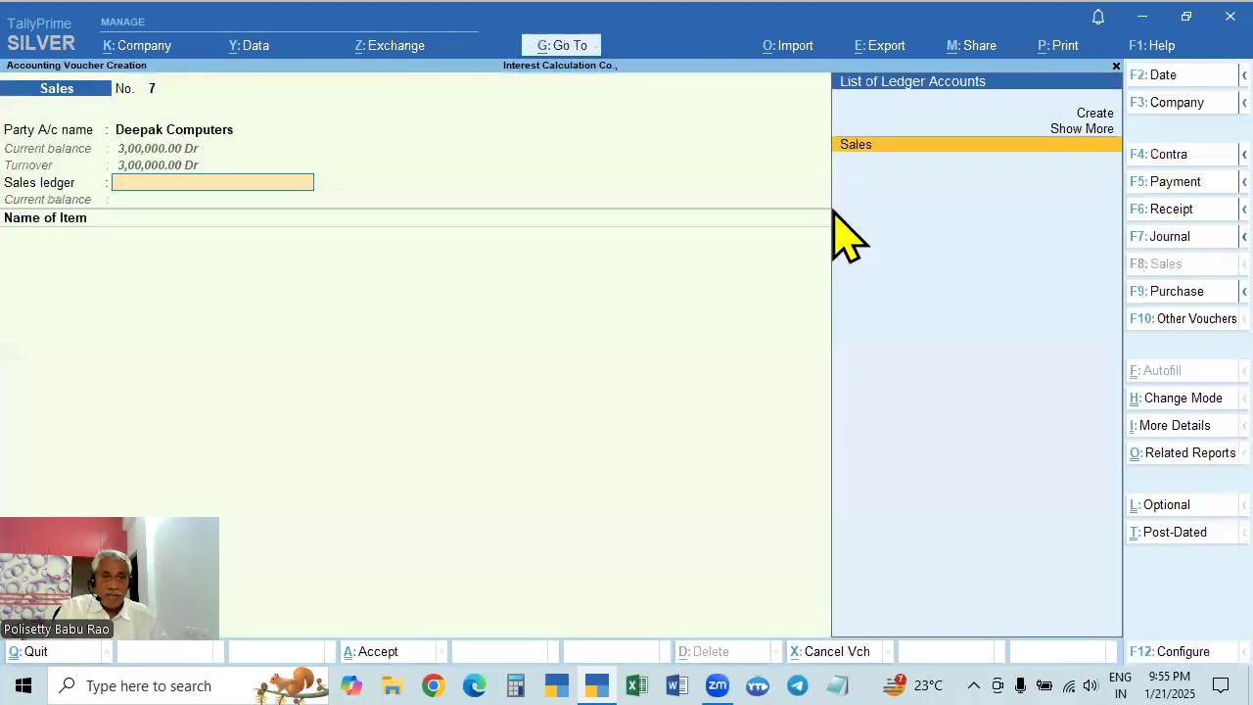
pyautogui.write('+')
pyautogui.press('Down')
pyautogui.press('Return')
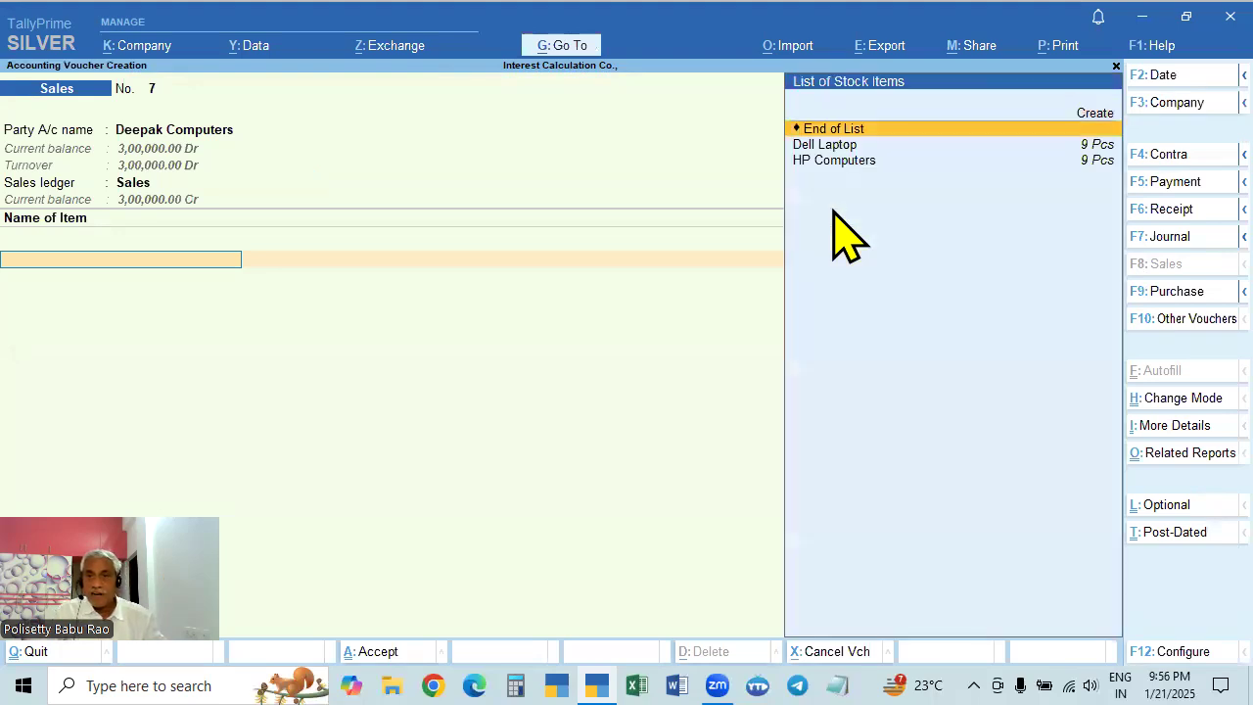
# Step: Add 2 Pcs of Dell Laptop at a rate of 25,000 to sales voucher 7 and end the item list
pyautogui.press('Down')
pyautogui.press('Return')
pyautogui.write('2')
pyautogui.press('Return')
pyautogui.press('Return')
pyautogui.press('Return')
pyautogui.press('Return')
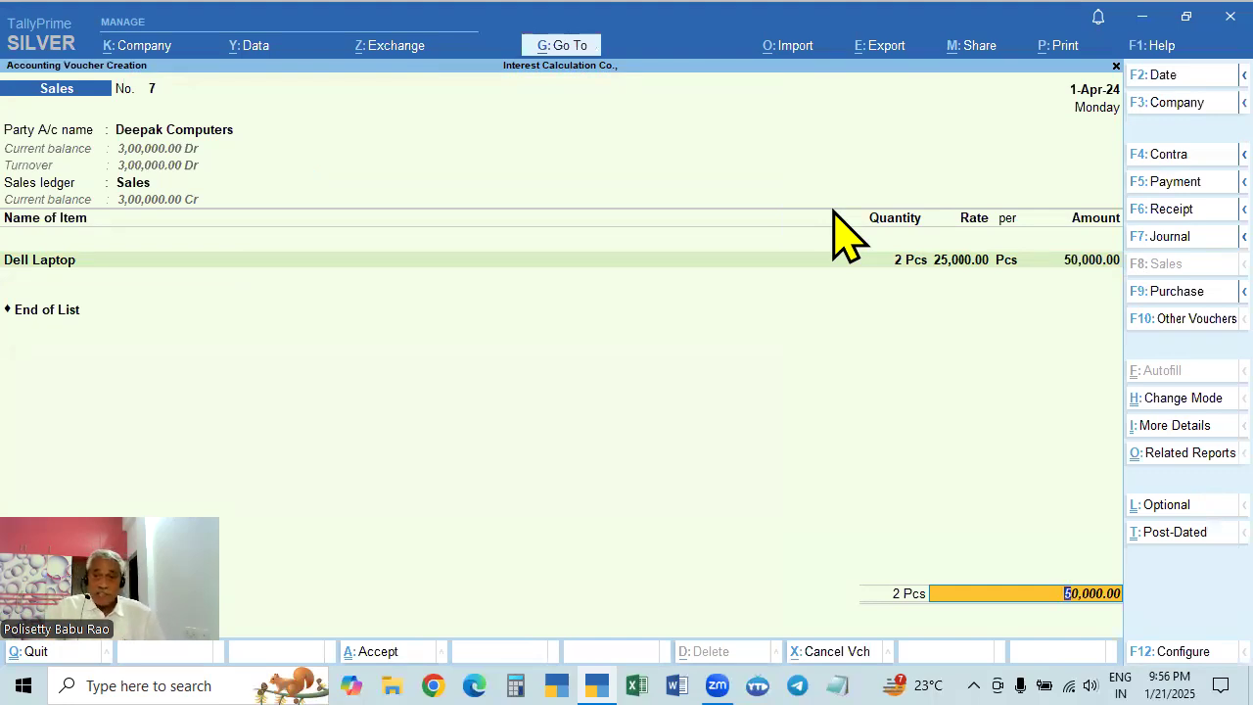
# Step: Enter New Ref 7 for 50,000 in the bill-wise details of sales voucher 7, leaving the credit days blank
pyautogui.press('Return')
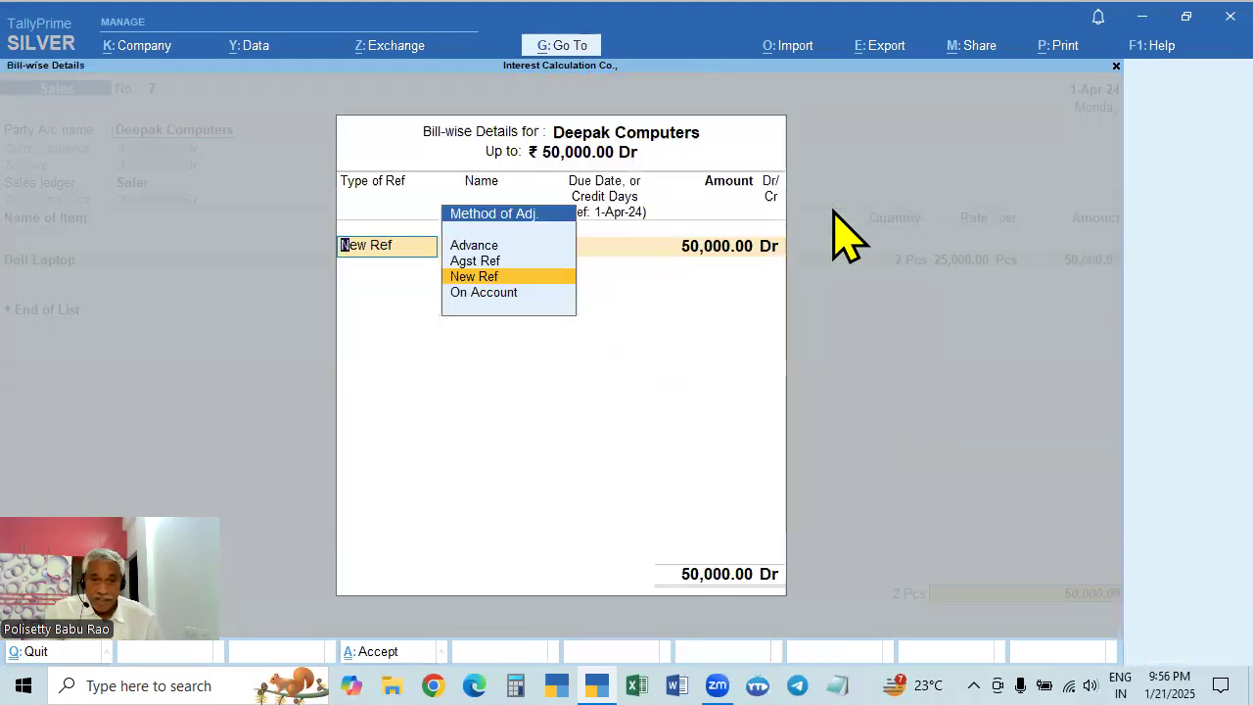
pyautogui.press('Return')
pyautogui.press('Return')
pyautogui.press('Return')
# Step: Accept New Ref 7's interest parameters with 2% per Calendar Month, Always, from Eff. Date of Transaction, and leave the bill-wise details
pyautogui.press('Return')
pyautogui.press('Return')
pyautogui.press('Return')
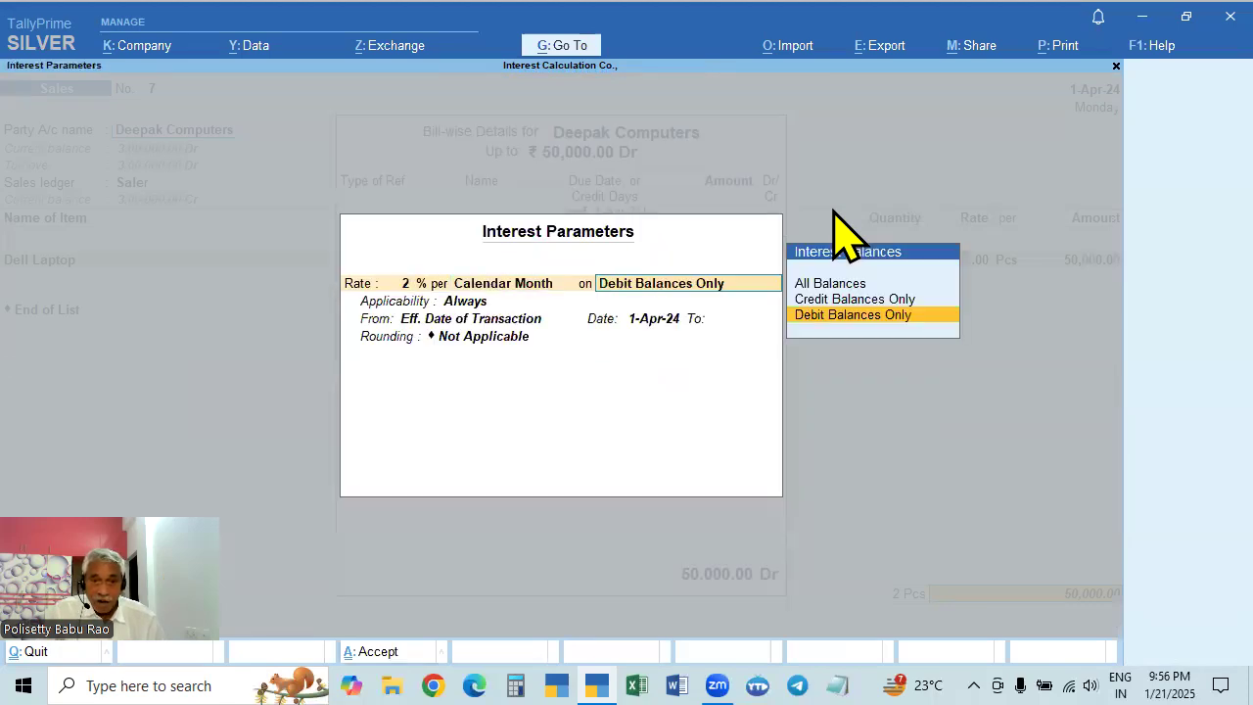
pyautogui.press('Return')
pyautogui.press('Return')
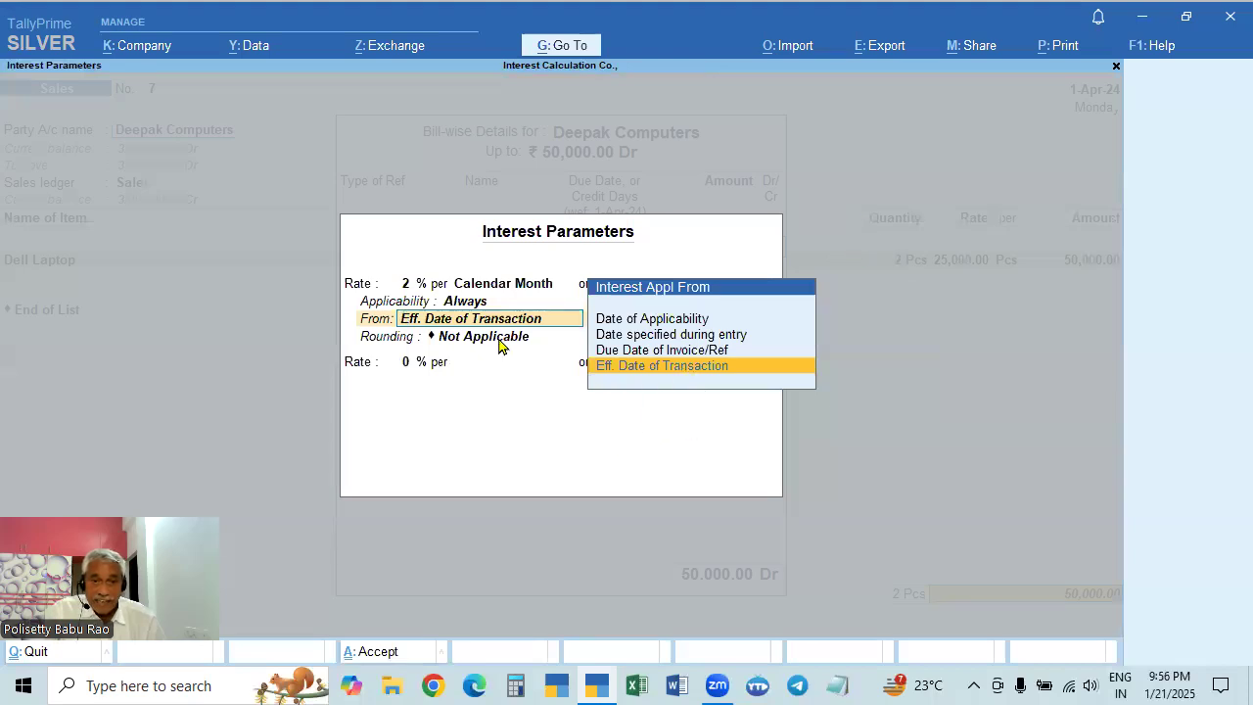
pyautogui.press('Return')
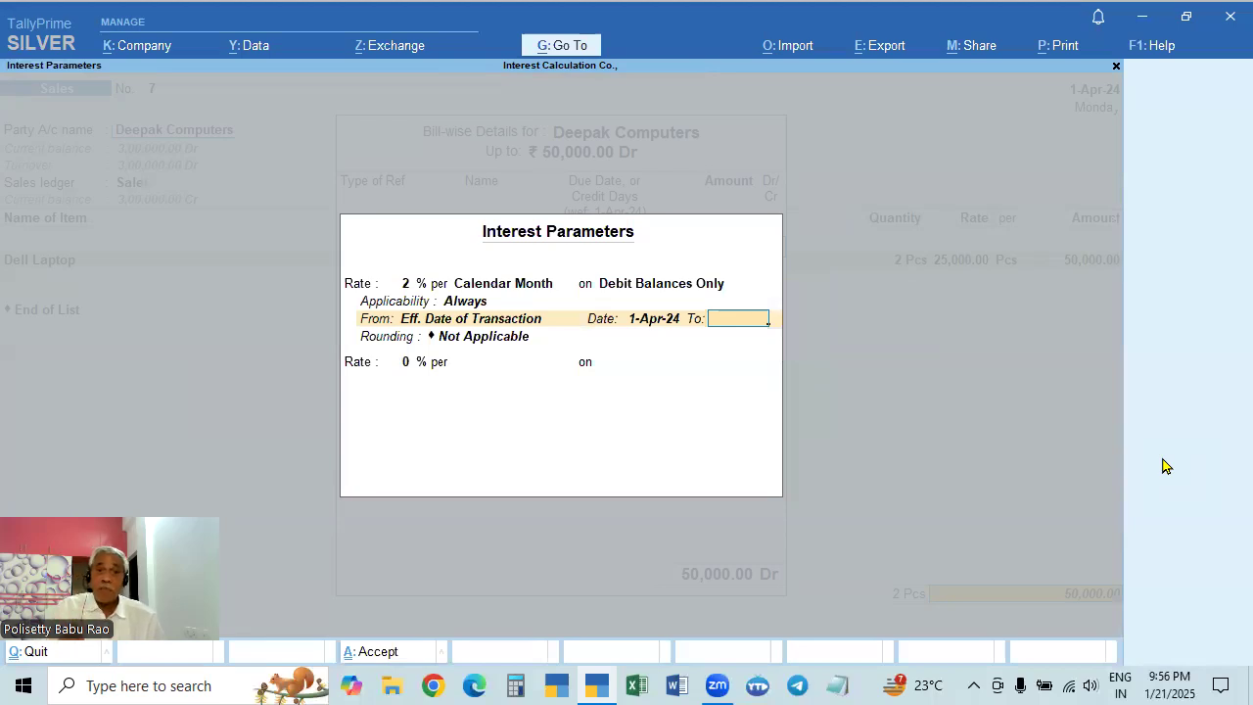
pyautogui.press('Return')
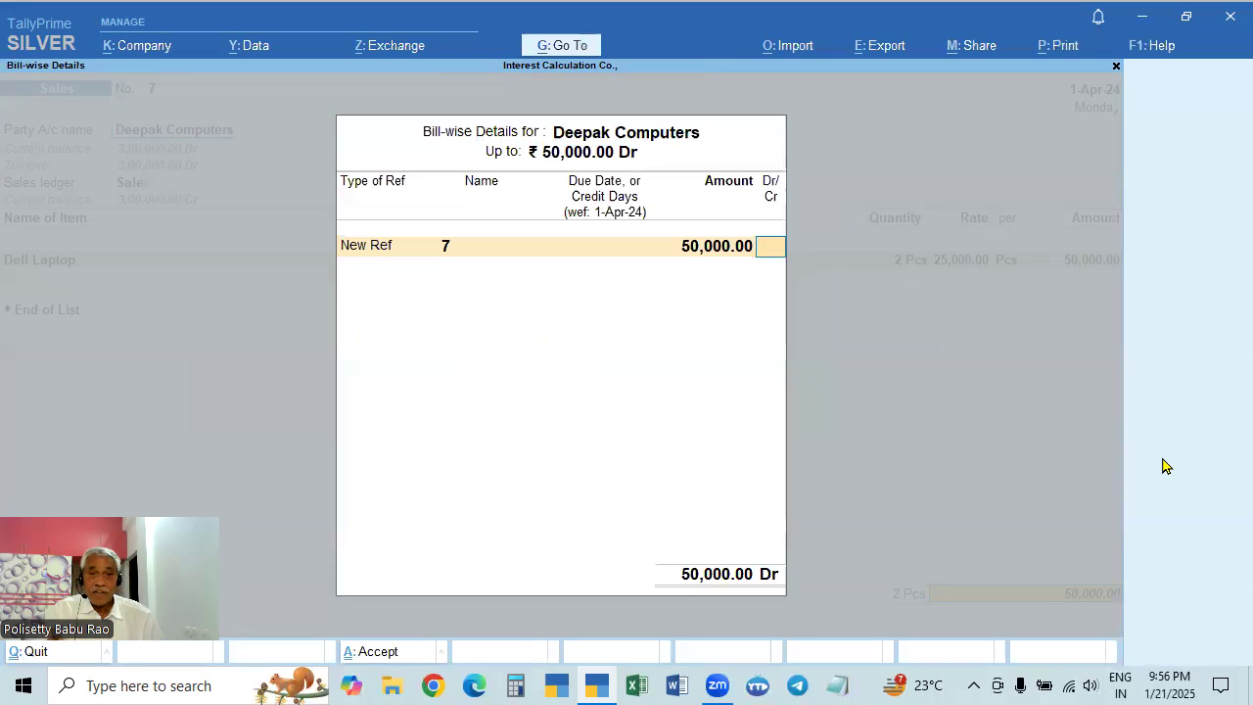
pyautogui.press('Escape')
pyautogui.press('Return')
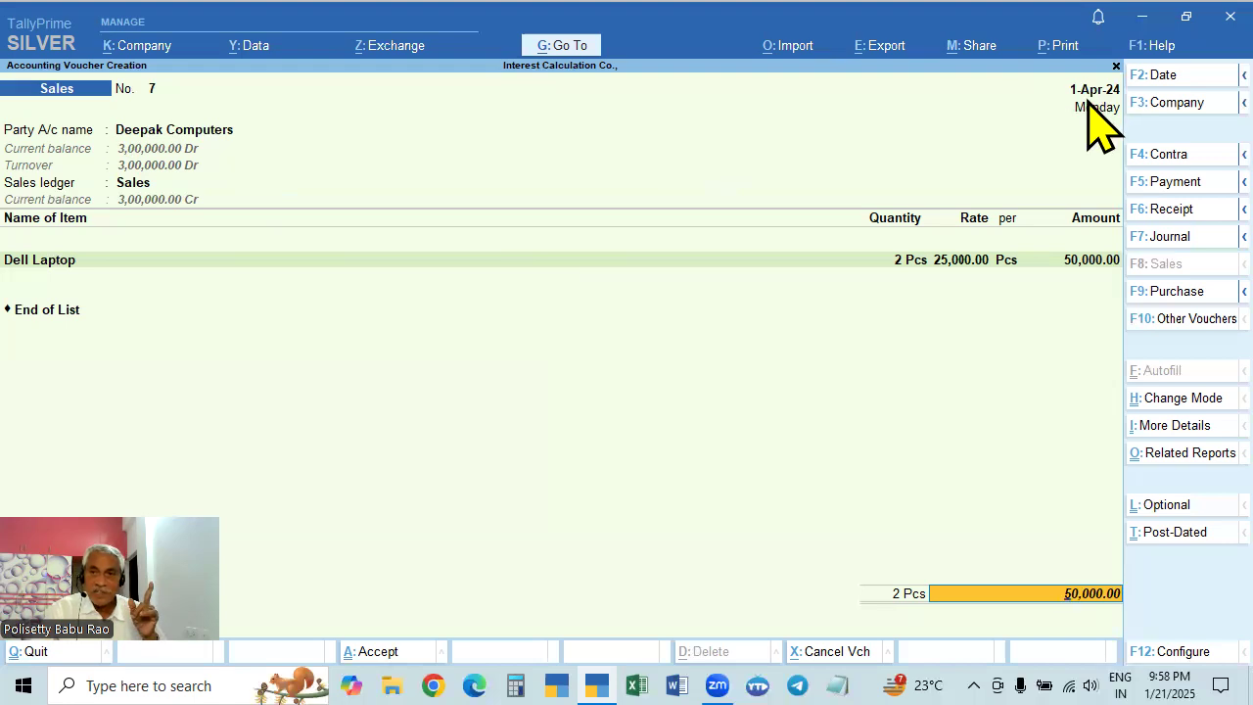
# Step: Open the Sales voucher type for alteration without leaving the unfinished sales voucher 7
pyautogui.click(574, 47)
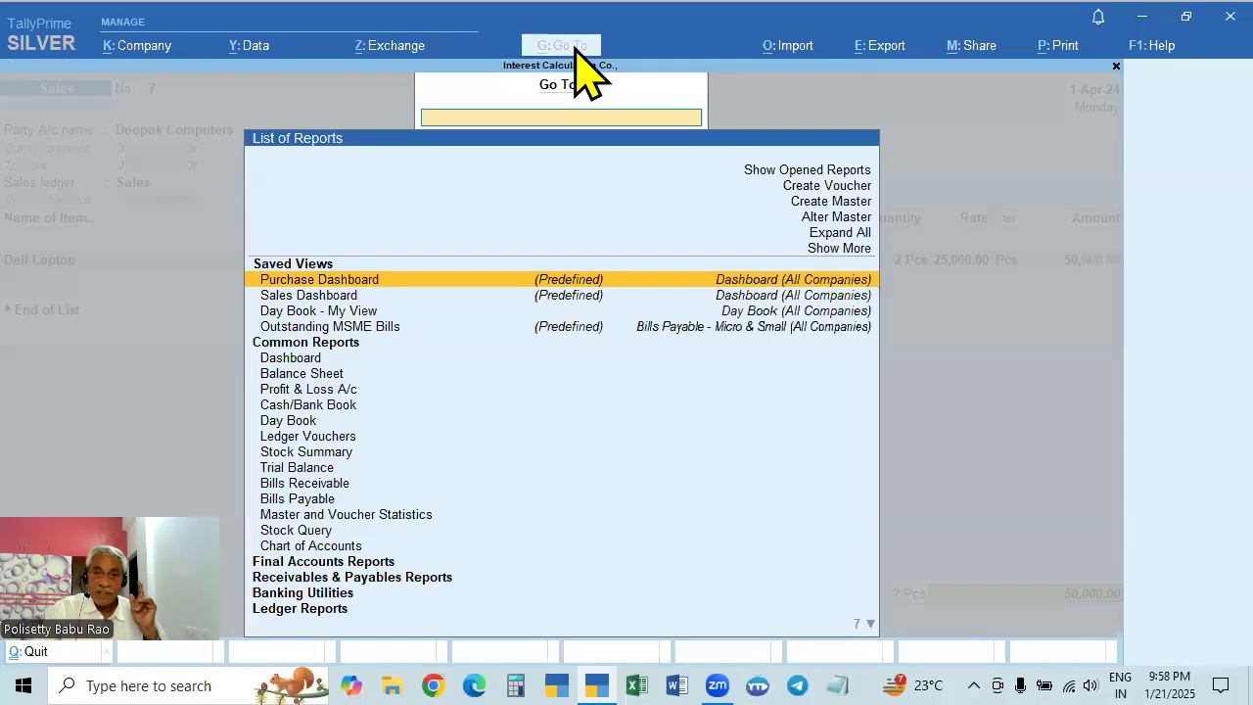
pyautogui.press('Escape')
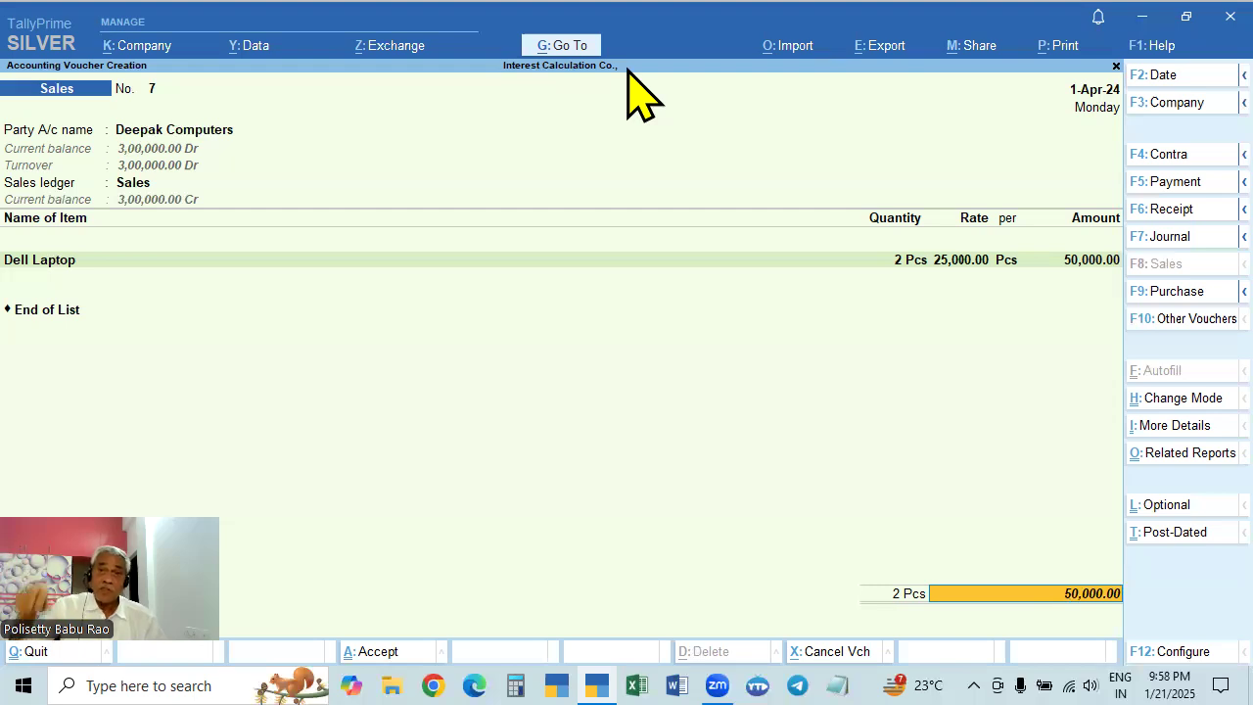
pyautogui.click(554, 46)
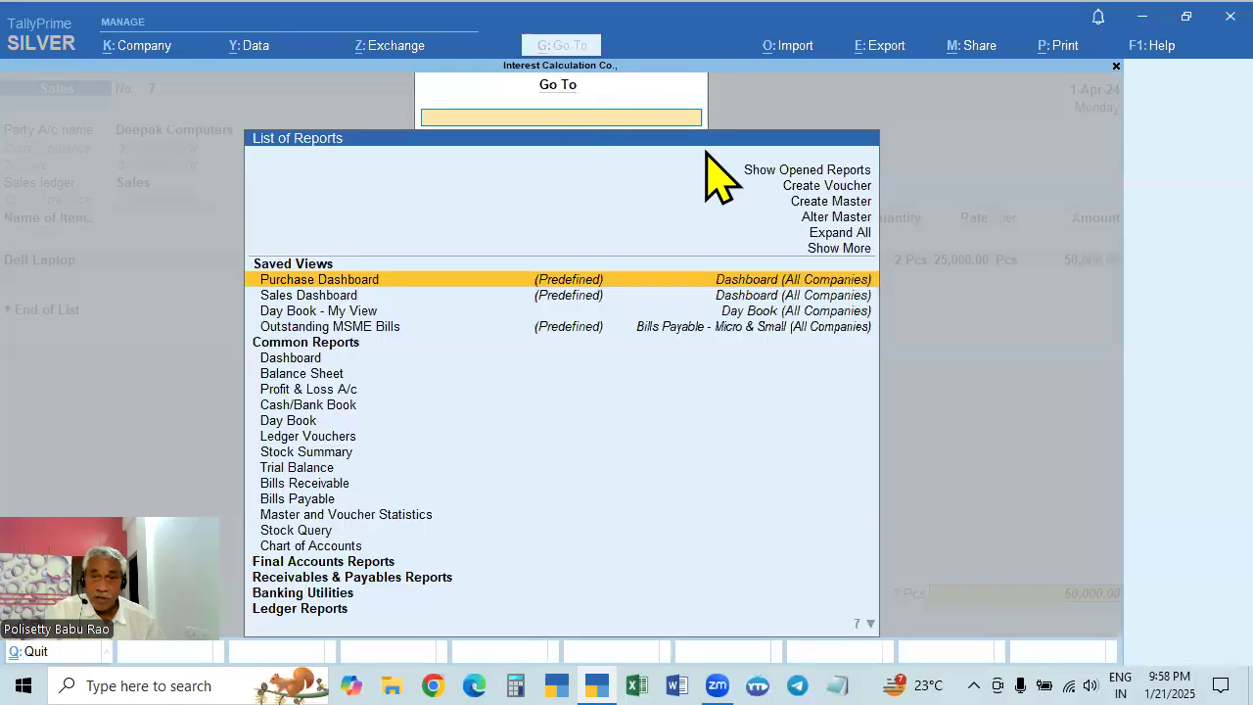
pyautogui.click(830, 218)
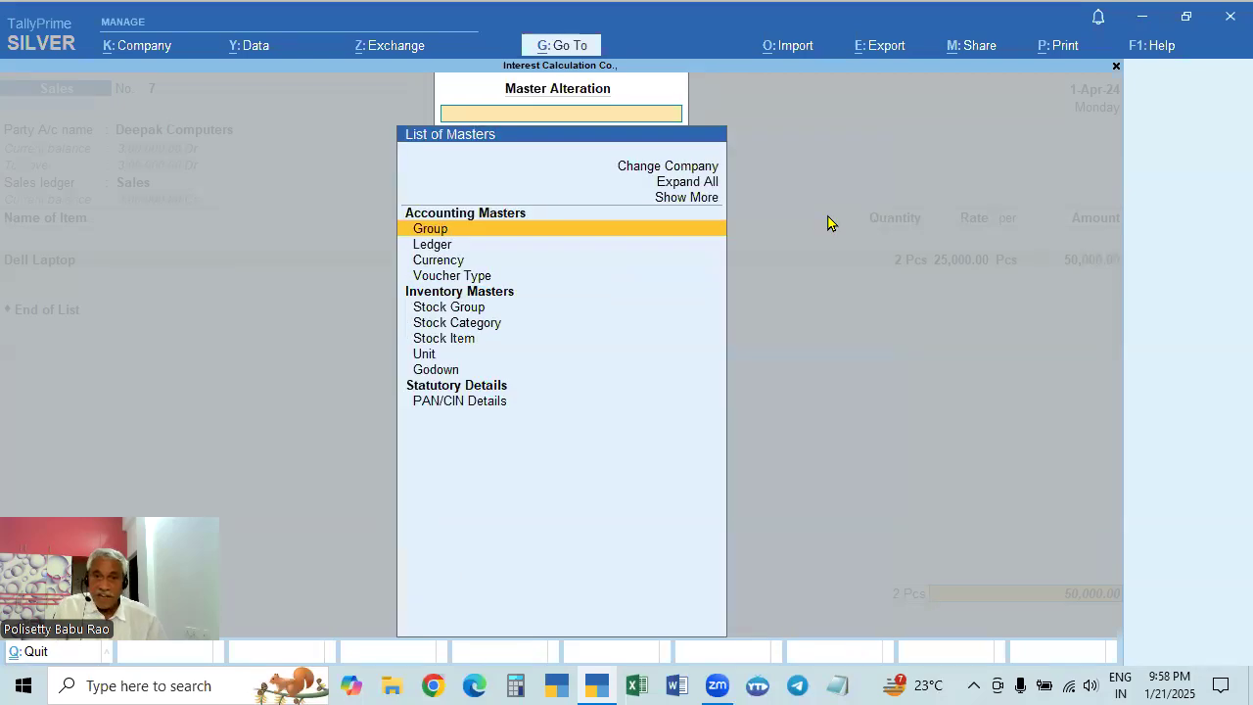
pyautogui.press('Down')
pyautogui.press('Down')
pyautogui.press('Down')
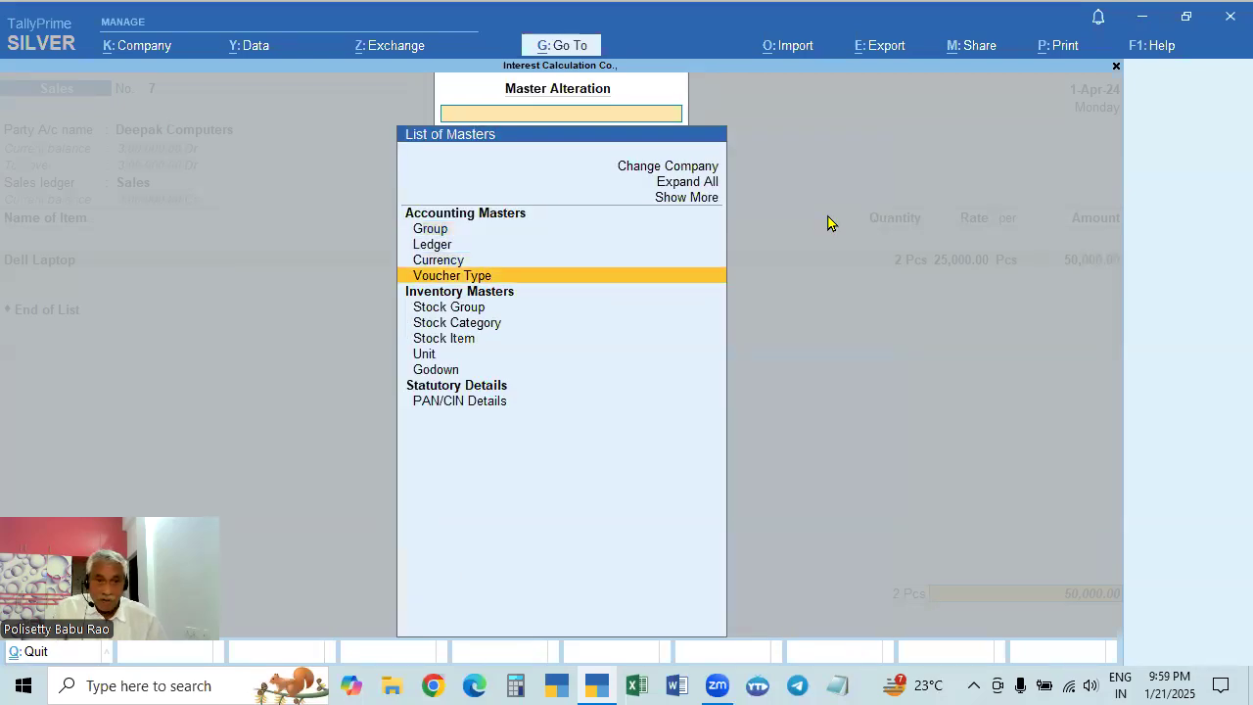
pyautogui.press('Return')
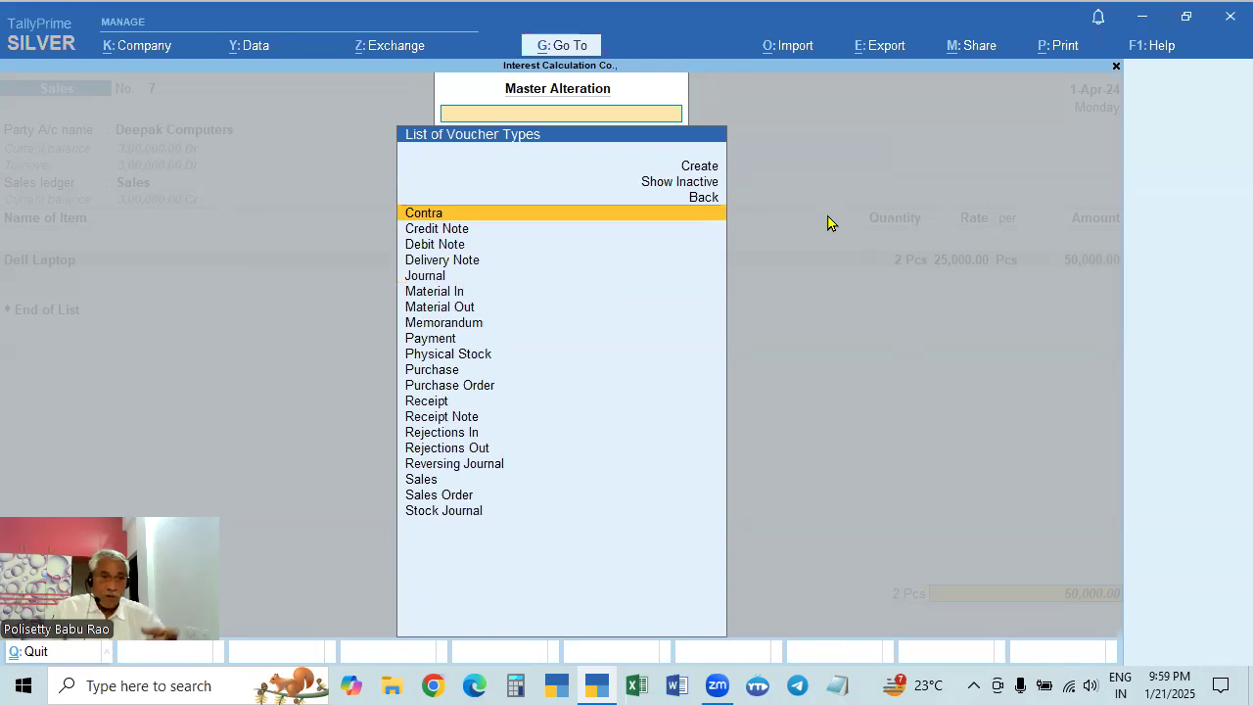
pyautogui.press('Down')
pyautogui.press('Down')
pyautogui.press('Down')
pyautogui.press('Down')
pyautogui.press('Down')
pyautogui.press('Down')
pyautogui.press('Down')
pyautogui.press('Down')
pyautogui.press('Down')
pyautogui.press('Down')
pyautogui.press('Down')
pyautogui.press('Down')
pyautogui.press('Down')
pyautogui.press('Down')
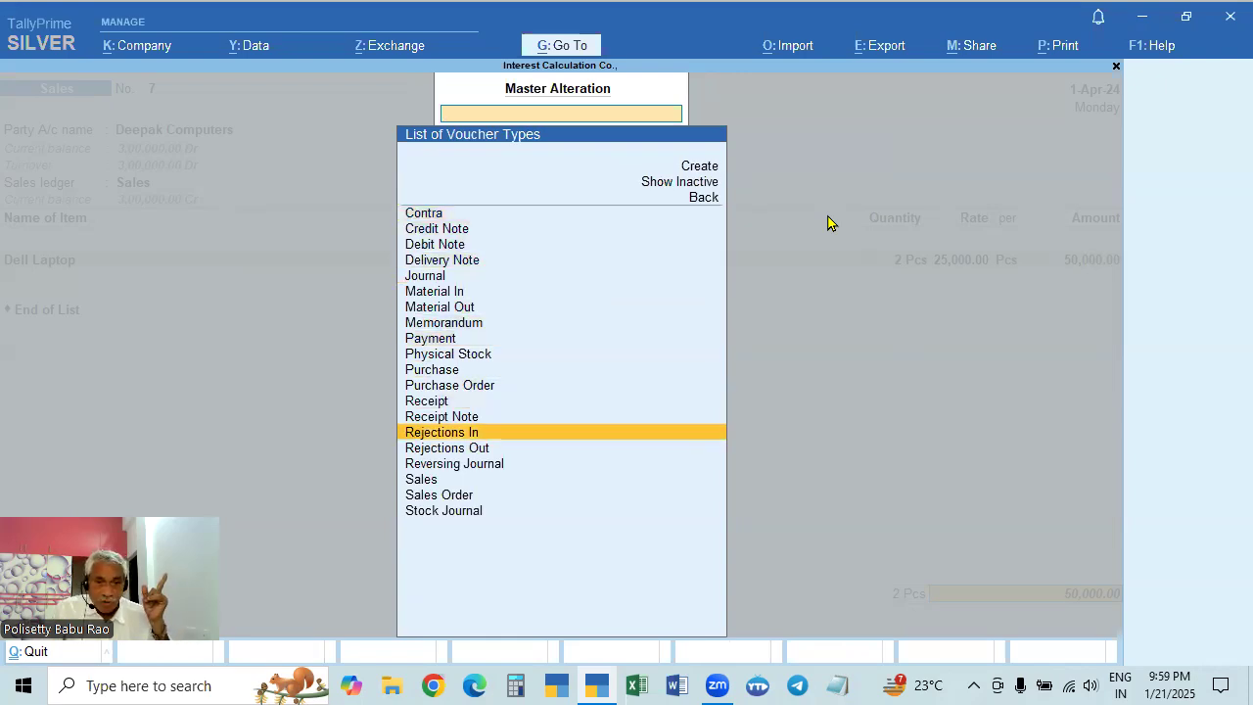
pyautogui.press('Down')
pyautogui.press('Down')
pyautogui.press('Down')
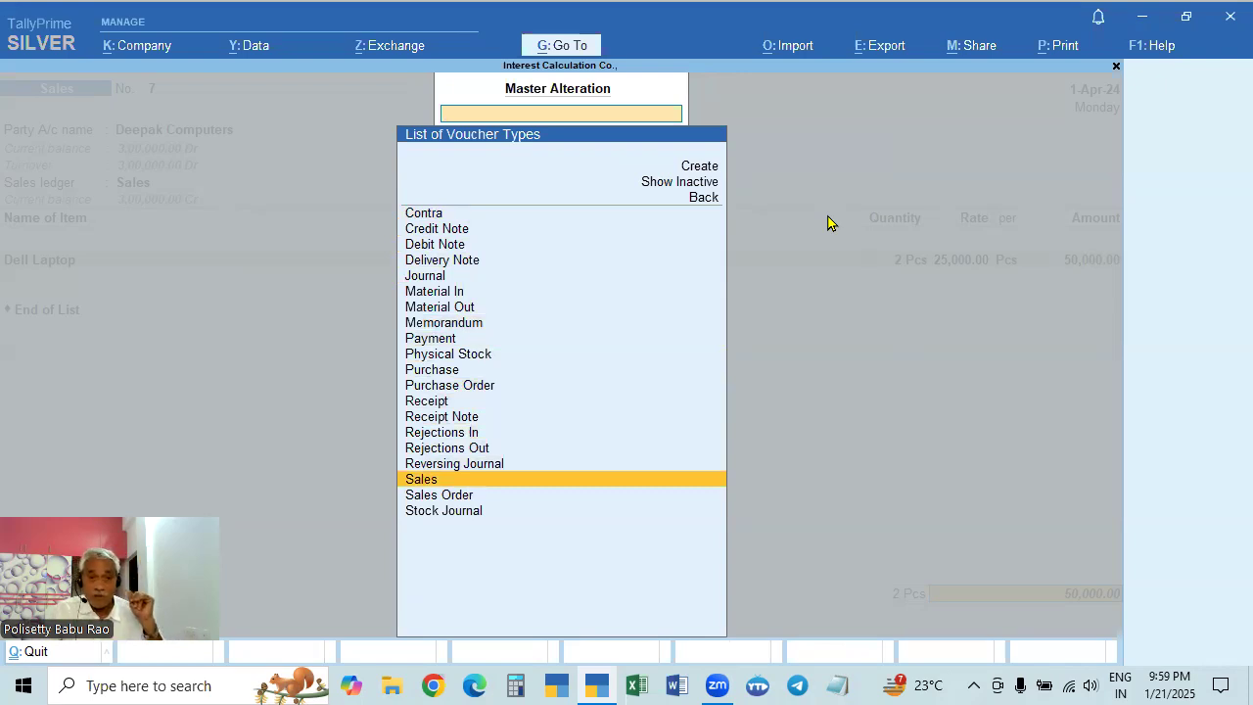
pyautogui.press('Return')
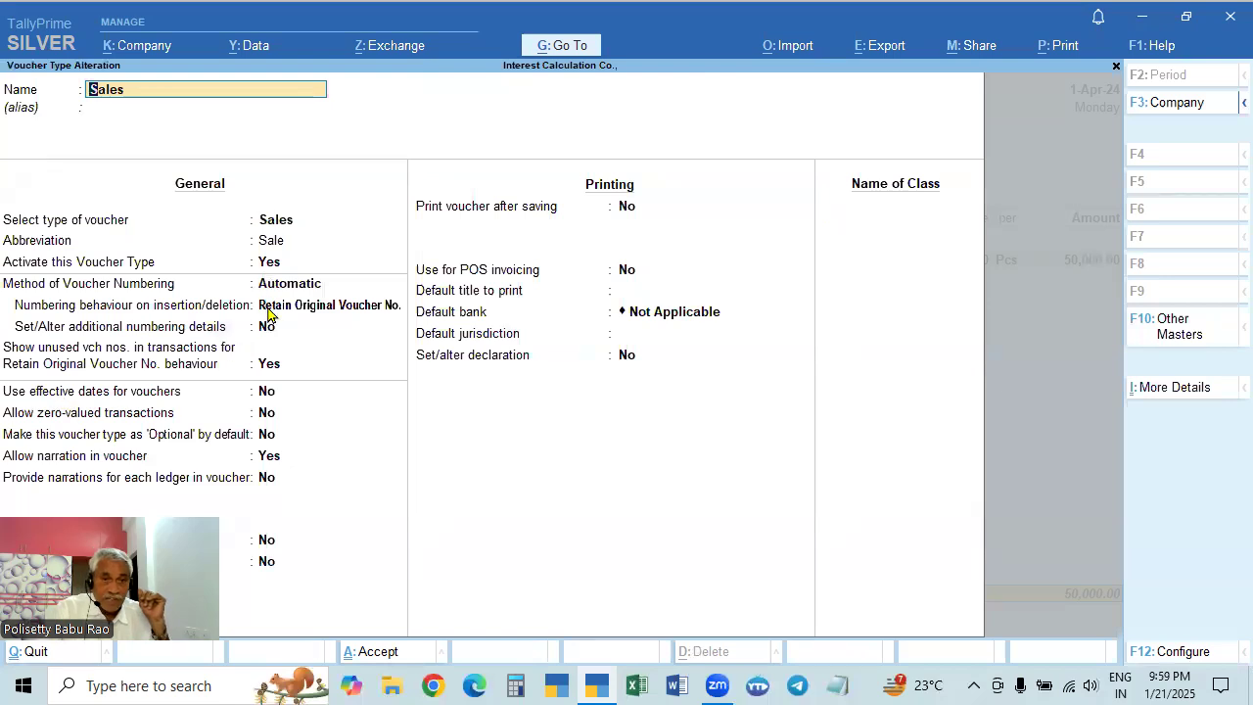
# Step: Set Use effective dates for vouchers to Yes in the Sales voucher type, save it and return to sales voucher 7
pyautogui.press('Return')
pyautogui.press('Return')
pyautogui.press('Return')
pyautogui.press('Return')
pyautogui.press('Return')
pyautogui.press('Return')
pyautogui.press('Return')
pyautogui.press('Return')
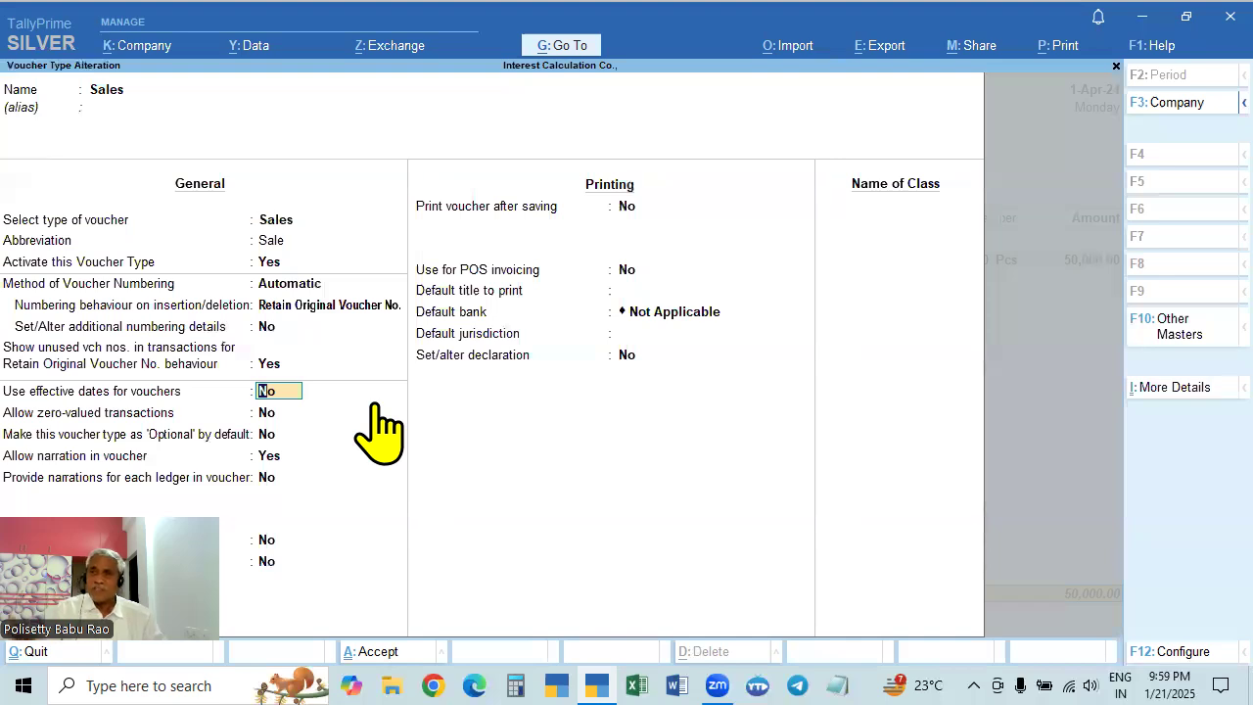
pyautogui.write('y')
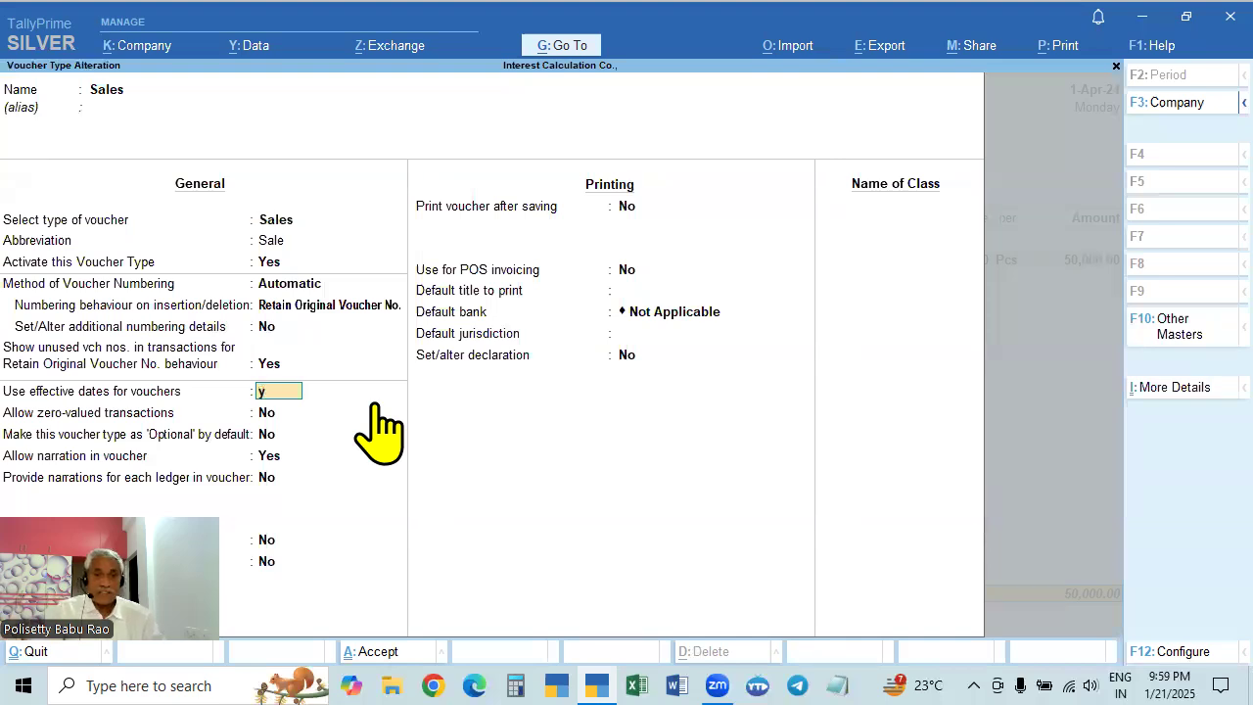
pyautogui.press('Return')
pyautogui.hotkey('ctrl', 'a')
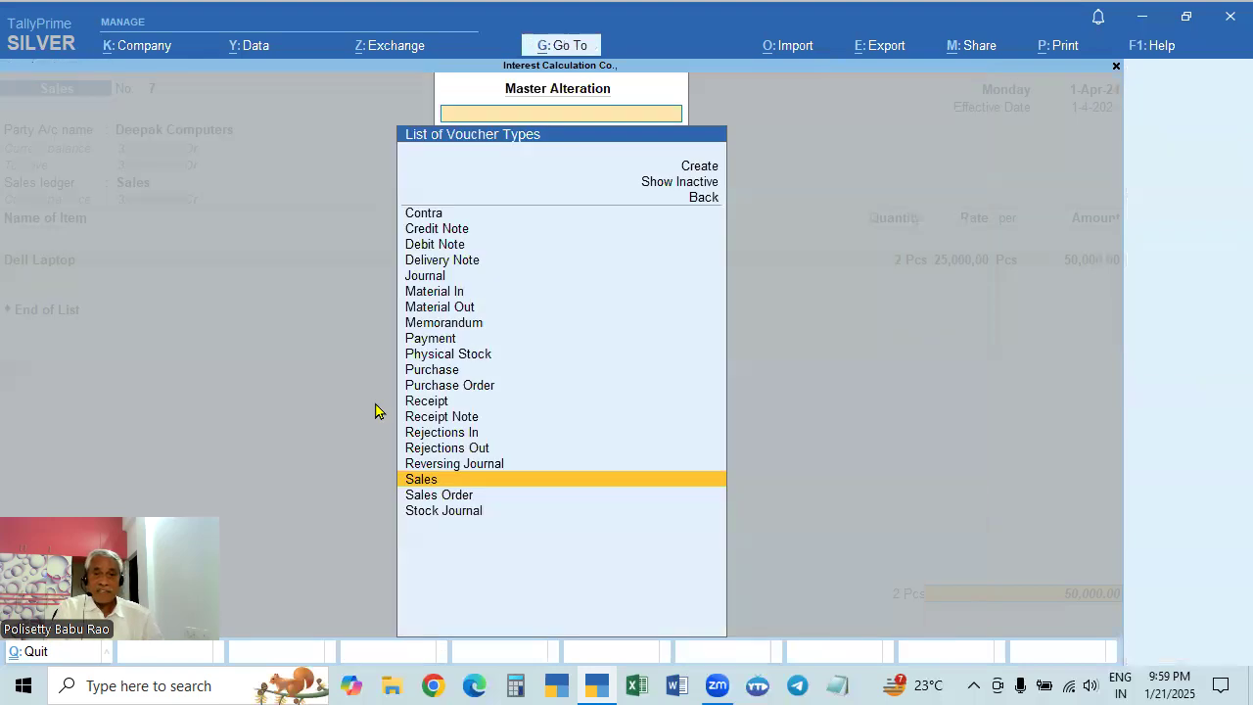
pyautogui.press('Escape')
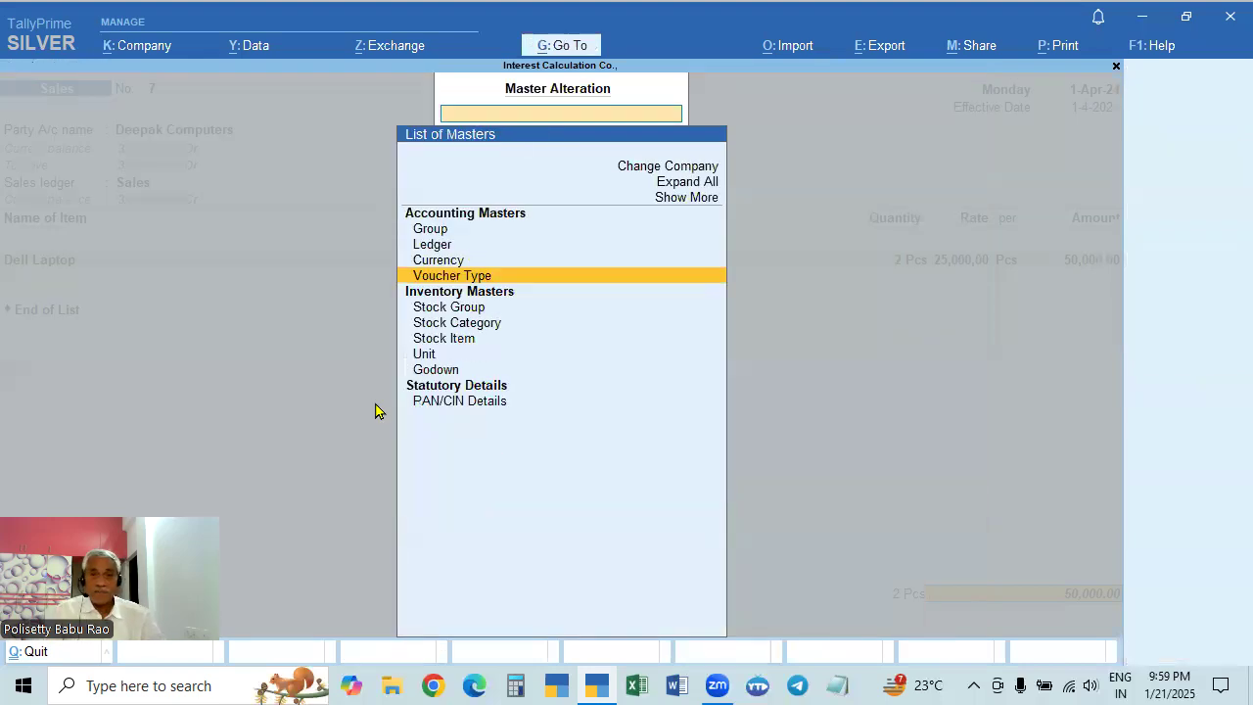
pyautogui.press('Escape')
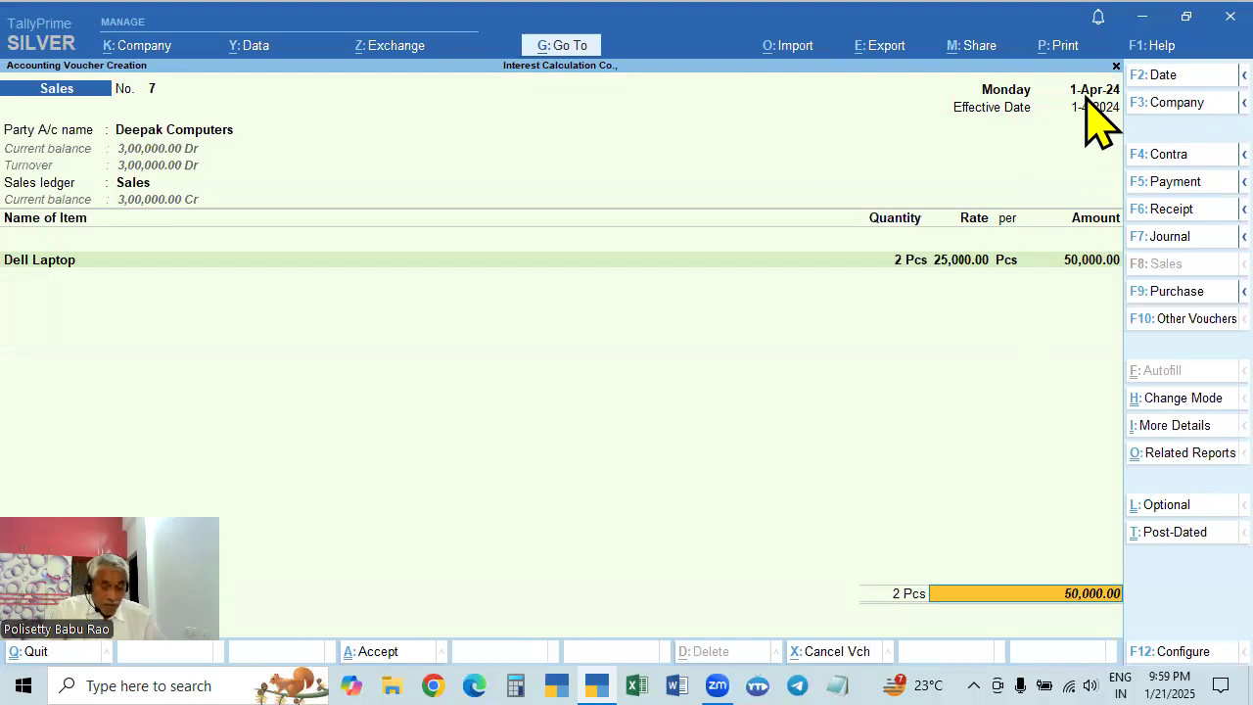
# Step: Set sales voucher 7's date to 1-4-2024 and its effective date to 10-4-2024
pyautogui.press('F2')
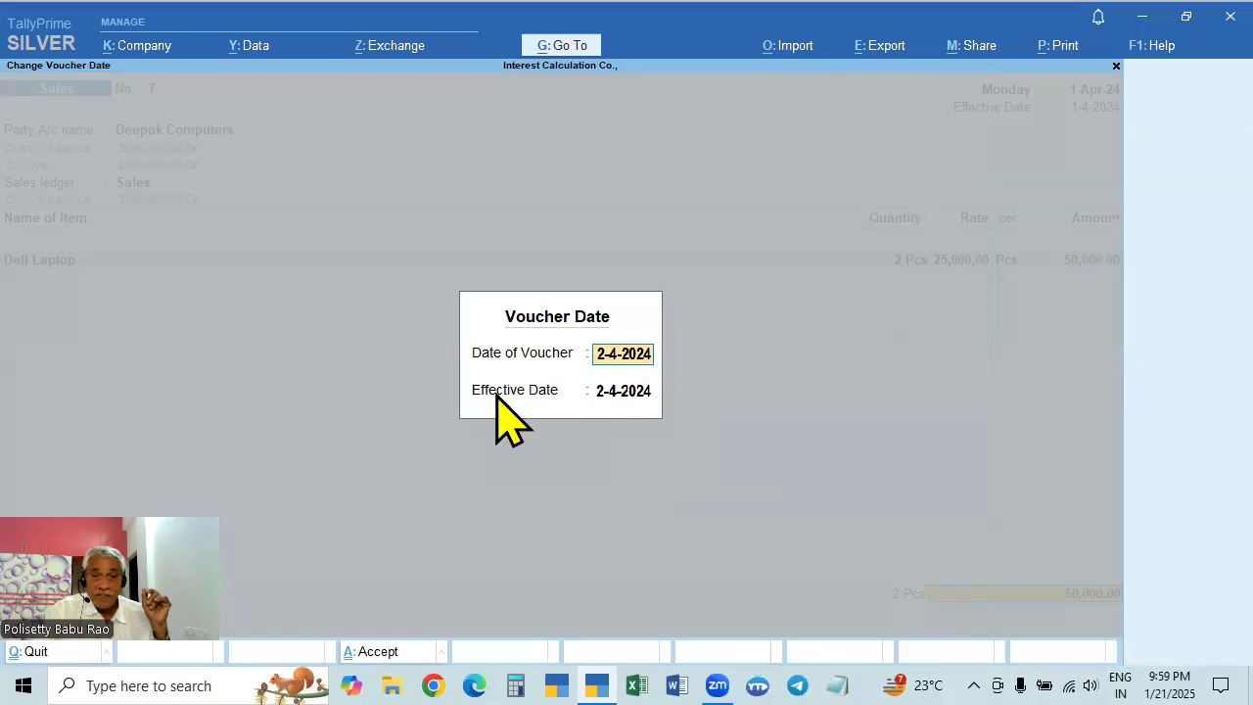
pyautogui.write('1.4')
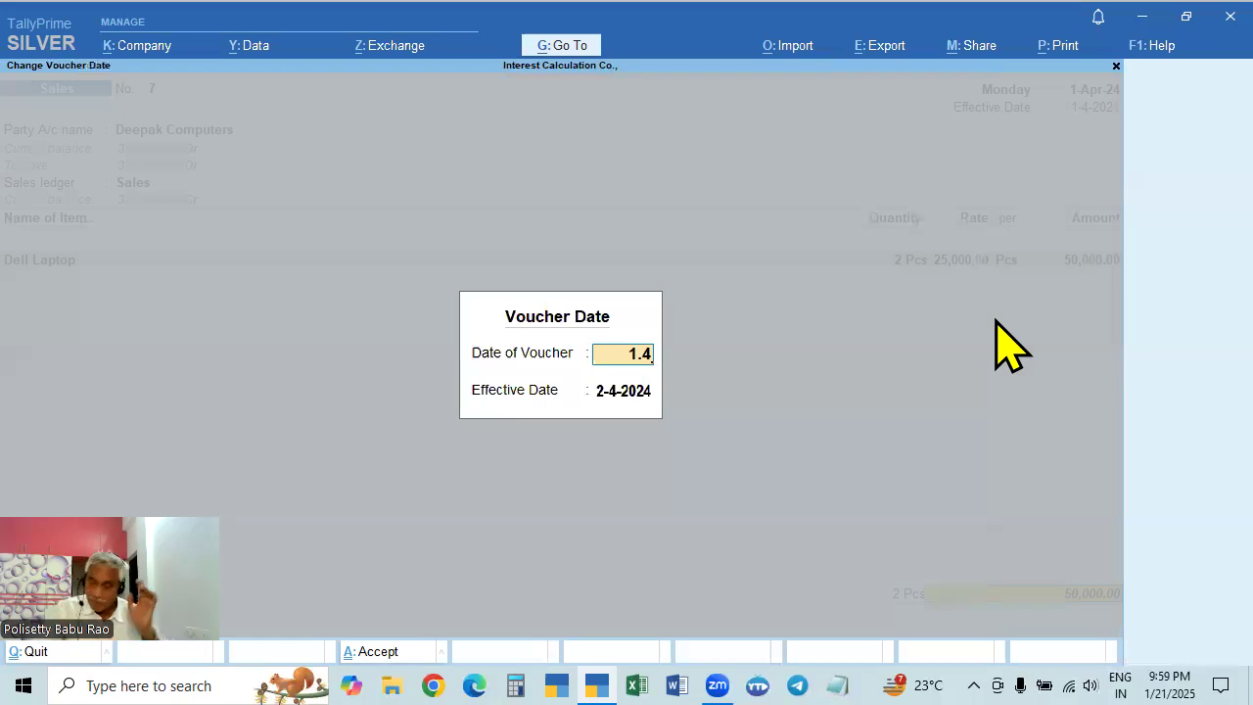
pyautogui.press('Return')
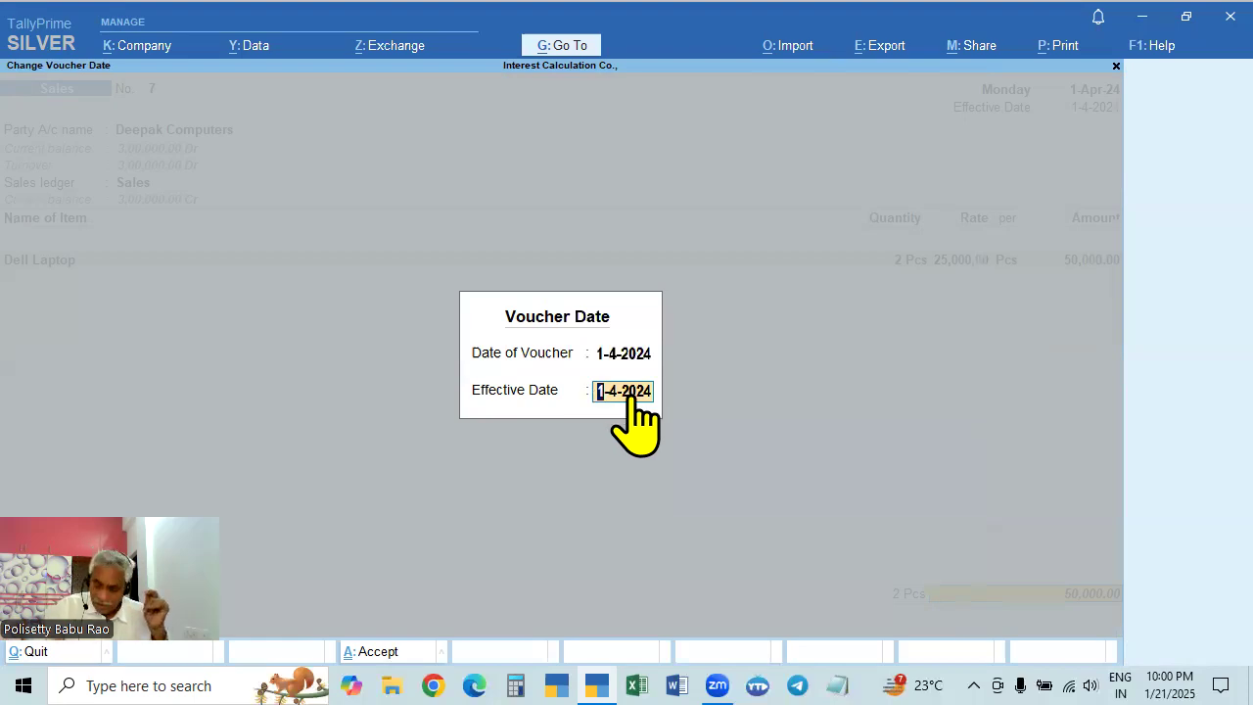
pyautogui.write('10-4')
pyautogui.press('Return')
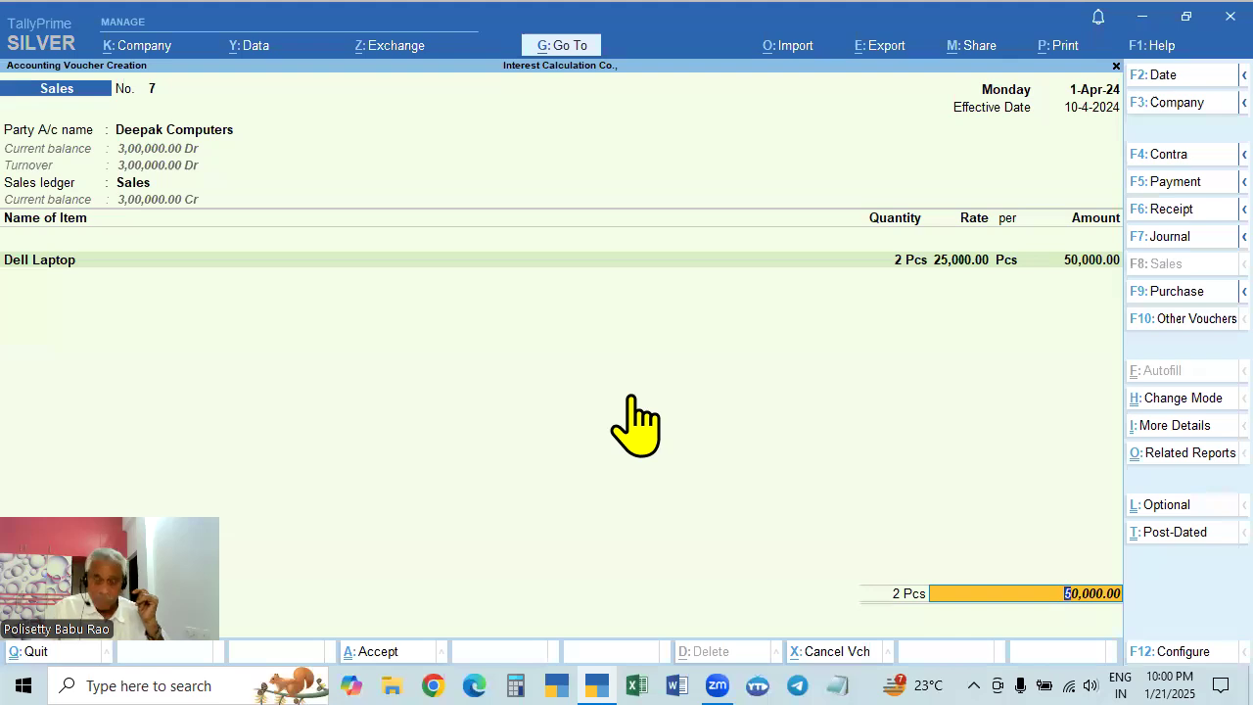
pyautogui.press('F2')
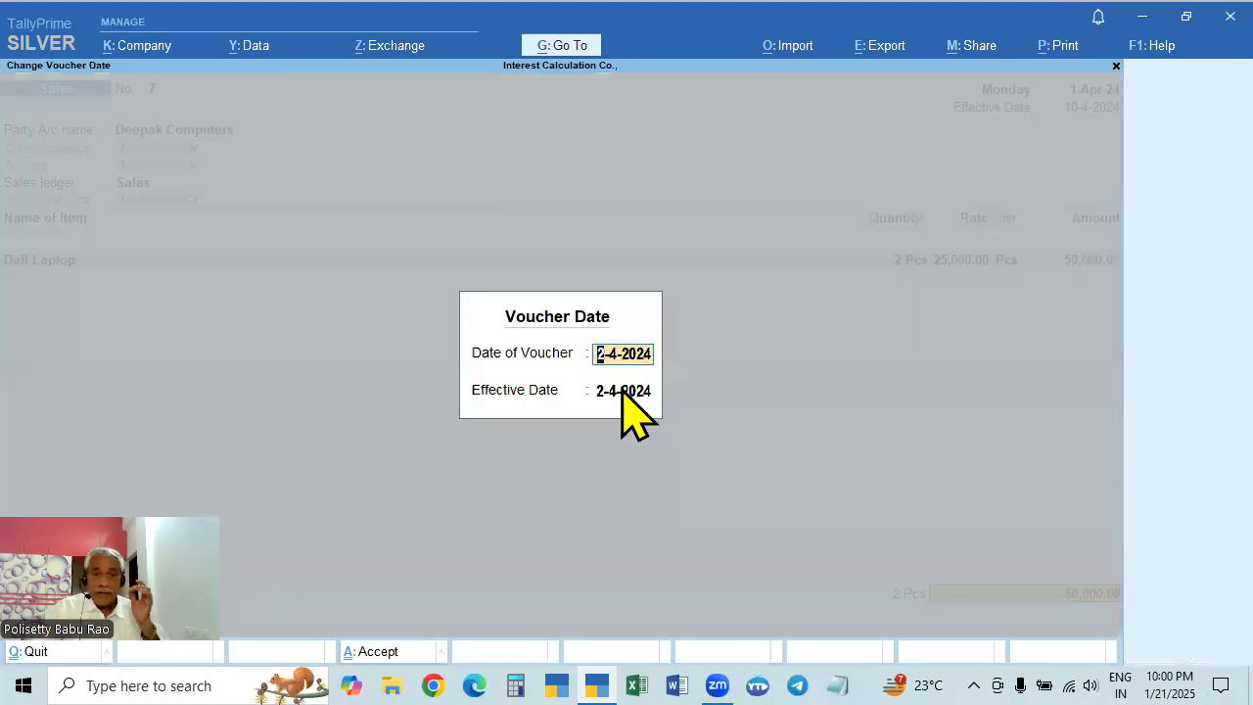
pyautogui.write('1-4')
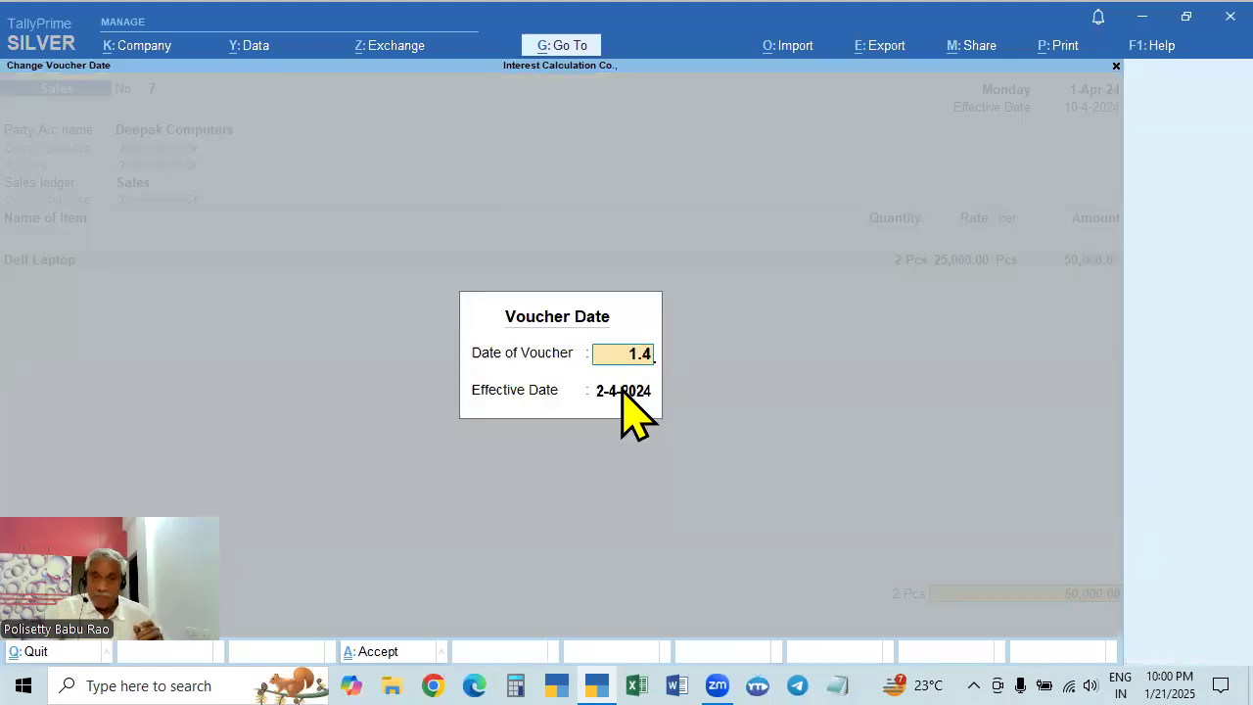
pyautogui.press('Return')
pyautogui.write('1')
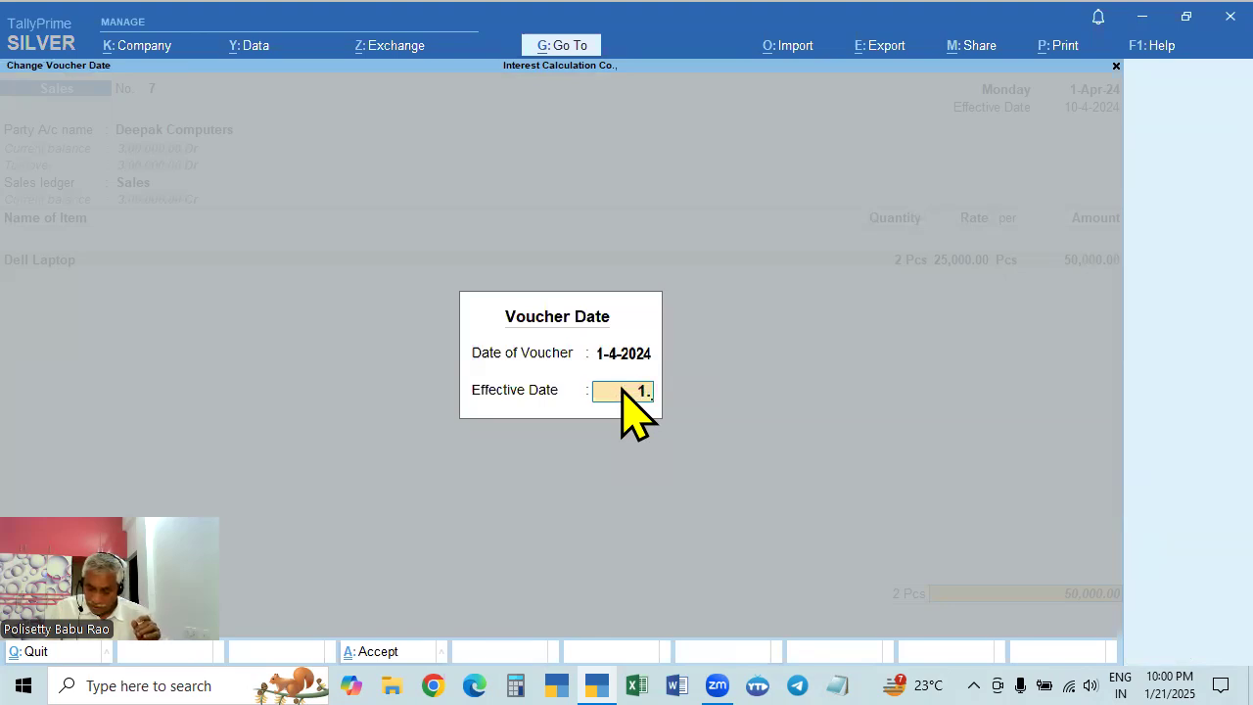
pyautogui.write('0-4')
pyautogui.press('Return')
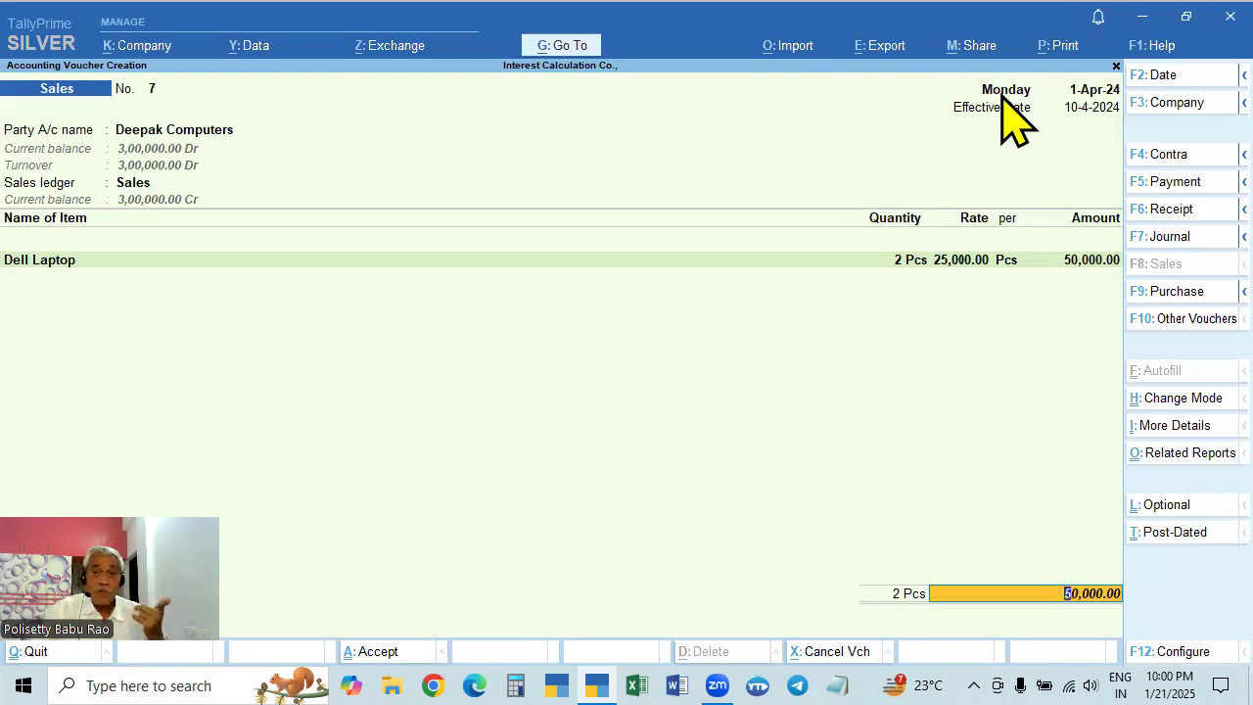
# Step: Set sales voucher 7's date to 1-4-2024 and its effective date to 1-5-2024
pyautogui.press('F2')
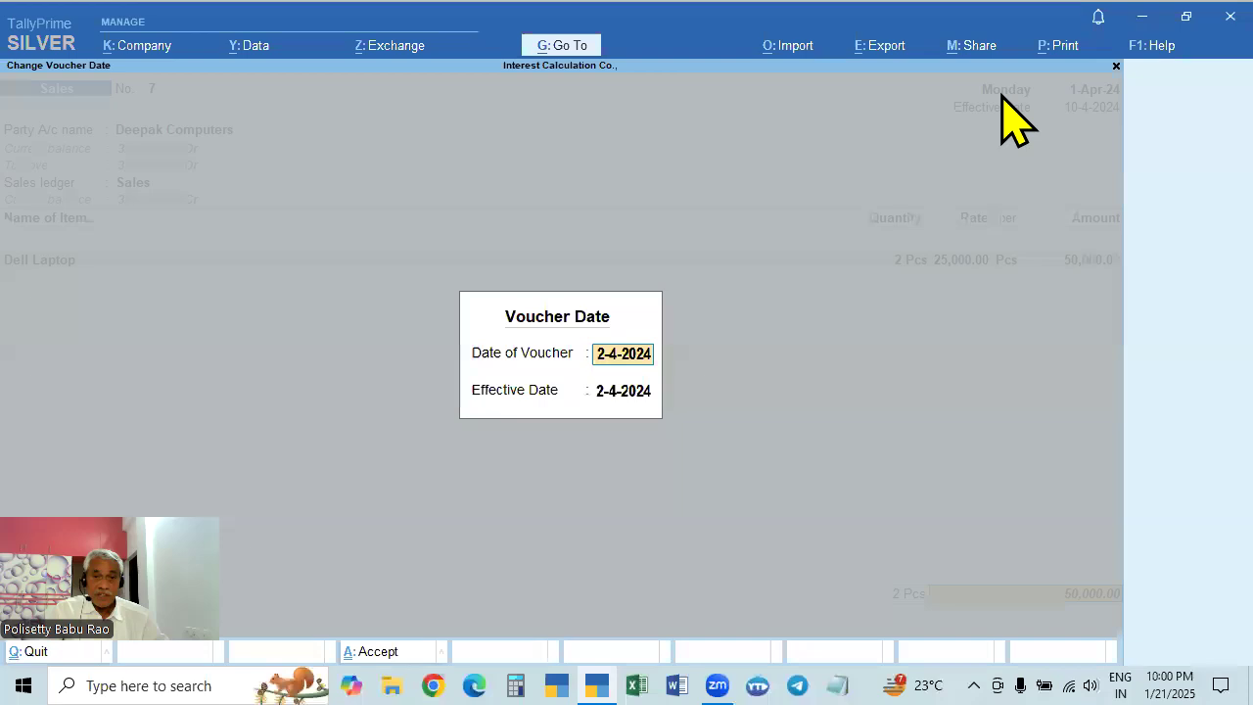
pyautogui.write('4')
pyautogui.press('Return')
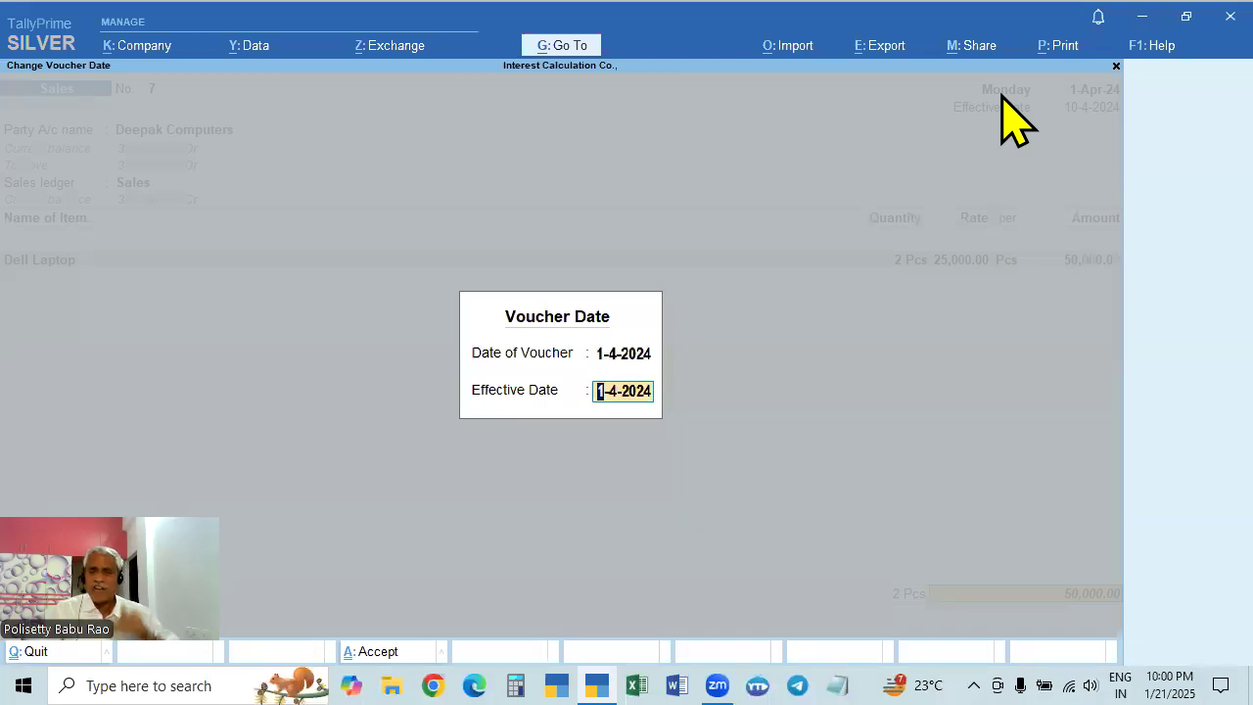
pyautogui.write('1.5')
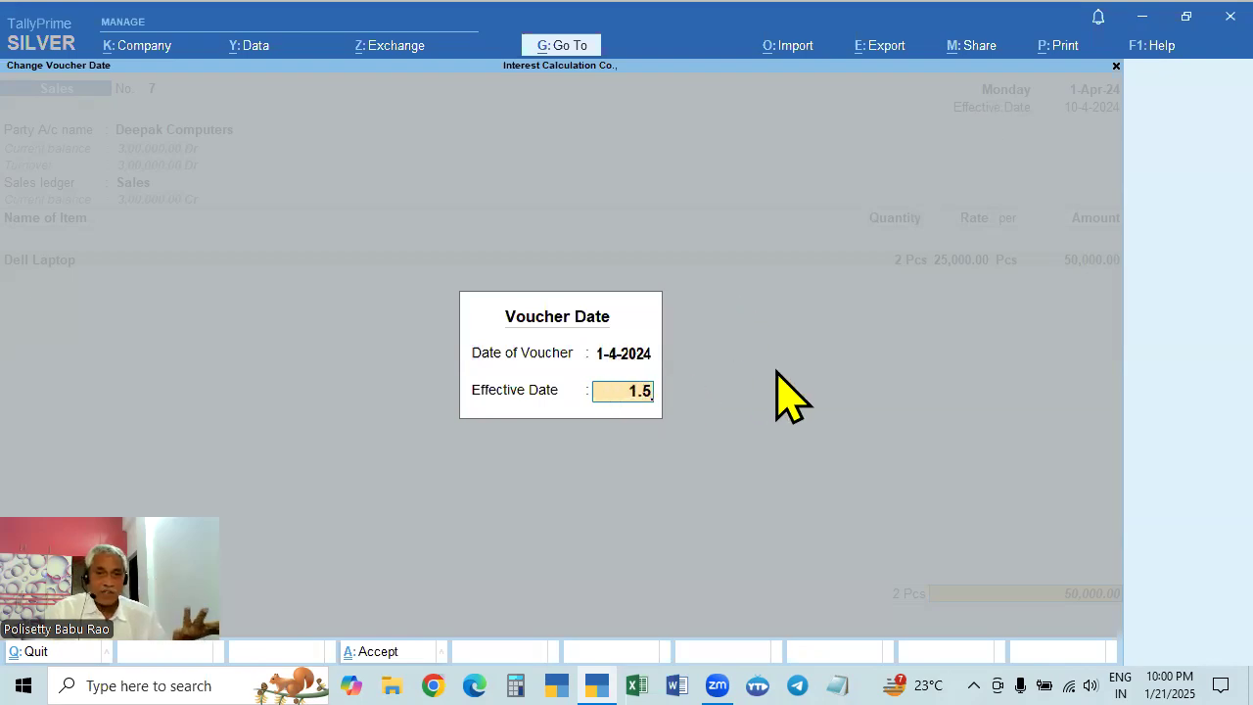
pyautogui.press('Return')
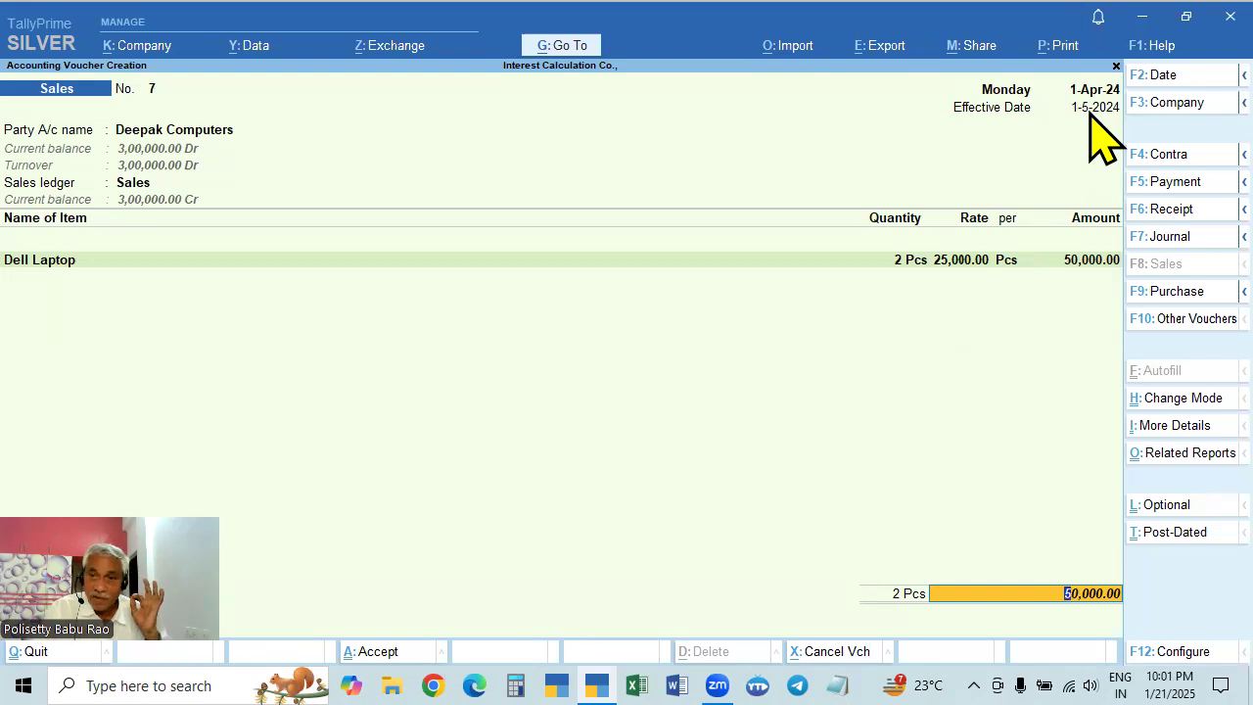
# Step: Keep the New Ref for 50,000 Dr in Deepak Computers' bill-wise details and open its interest parameters
pyautogui.press('Return')
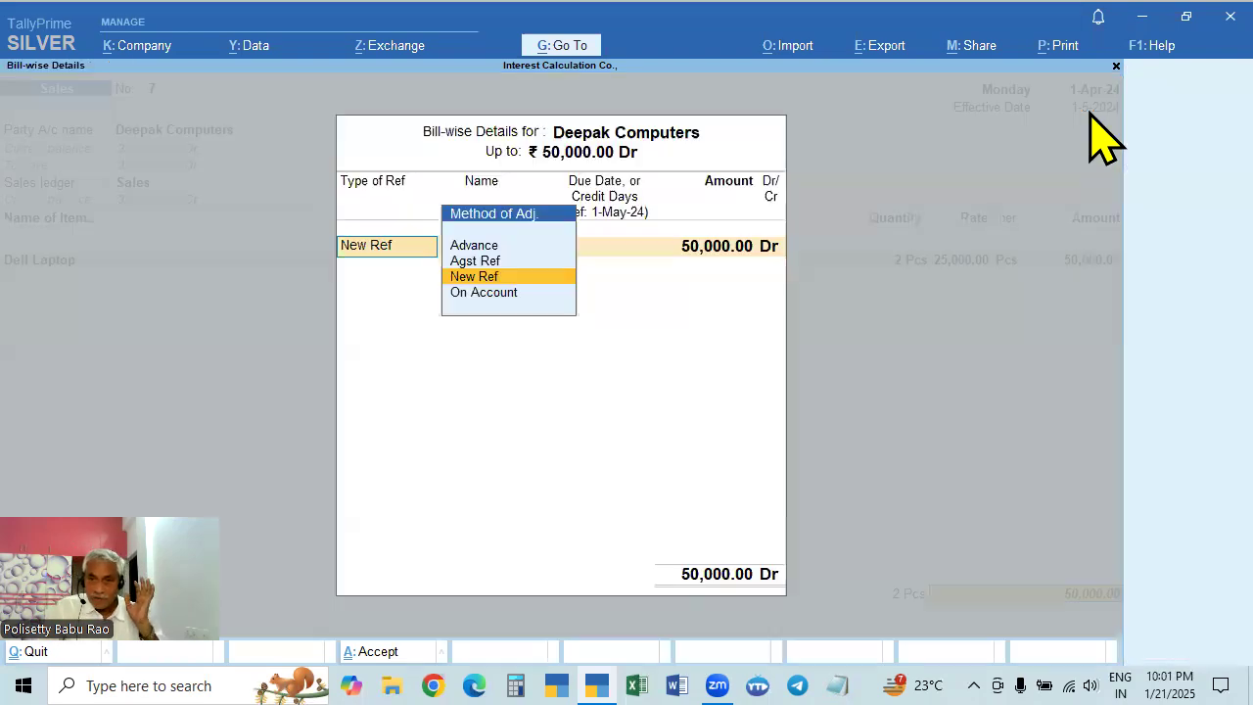
pyautogui.press('Return')
pyautogui.press('Return')
pyautogui.press('Return')
pyautogui.press('Return')
pyautogui.press('Return')
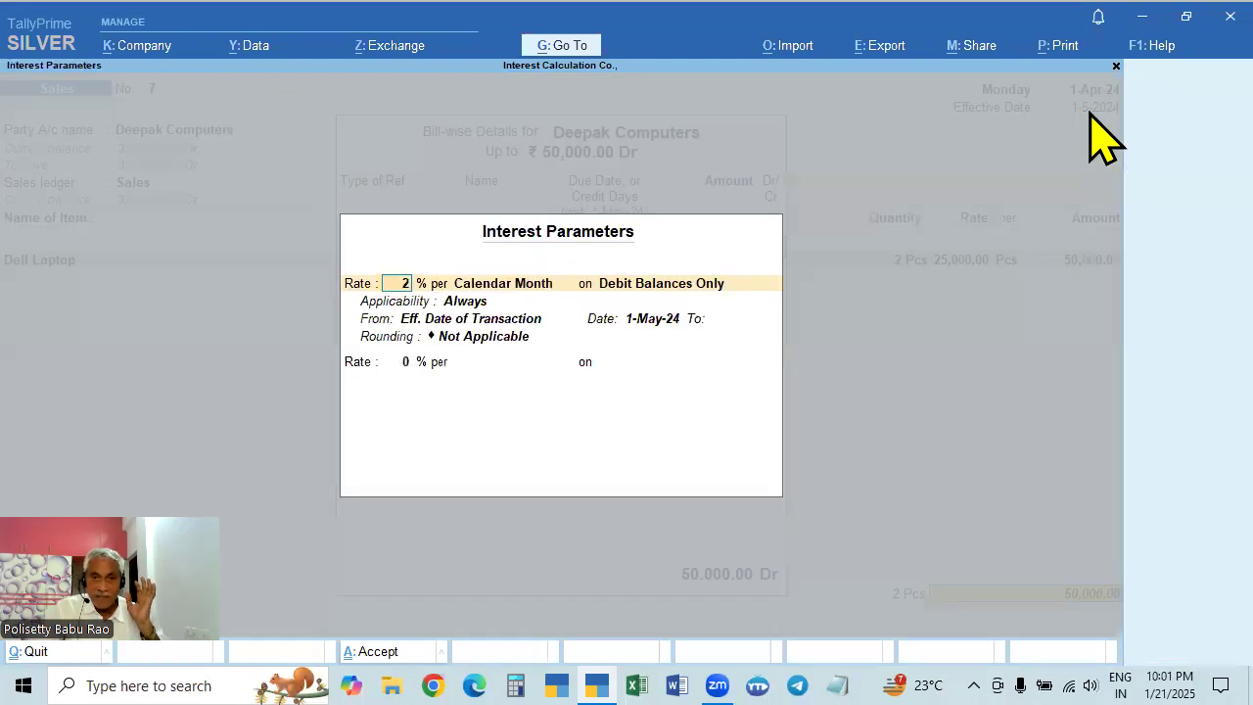
# Step: Keep the interest at 2% per Calendar Month on Debit Balances Only, applicable Always, from Eff. Date of Transaction
pyautogui.press('Return')
pyautogui.press('Return')
pyautogui.press('Return')
pyautogui.press('Return')
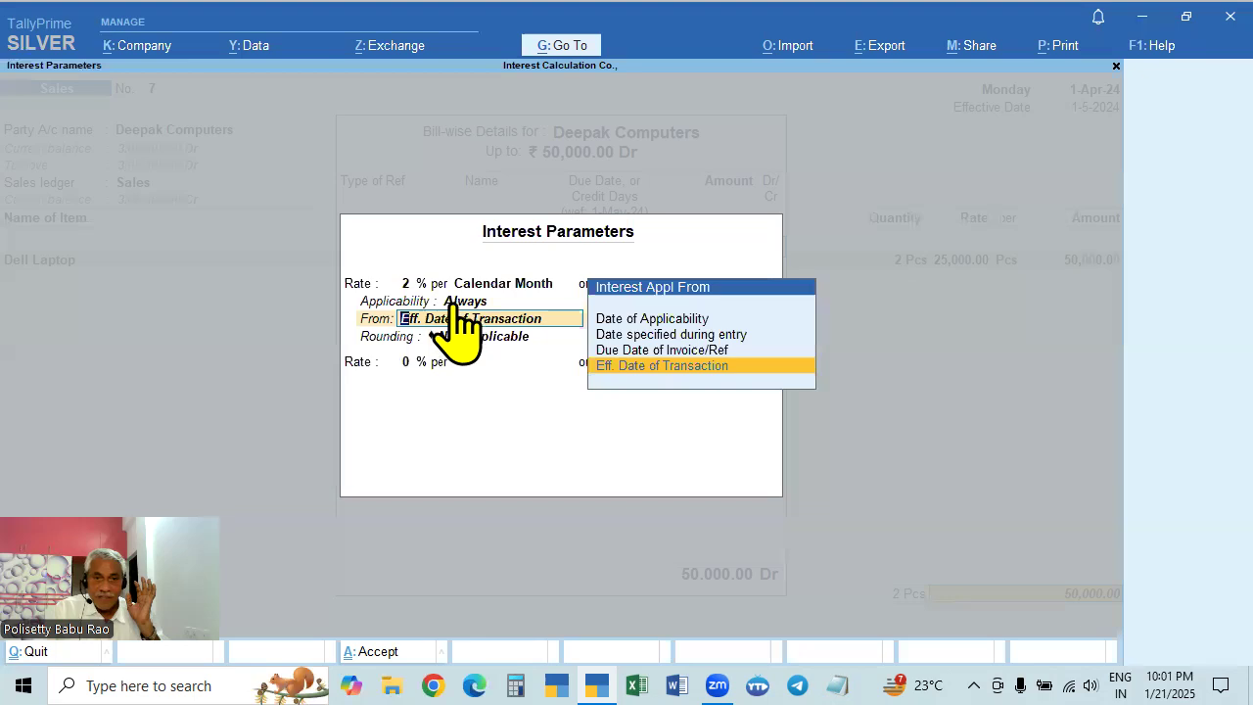
pyautogui.click(457, 304)
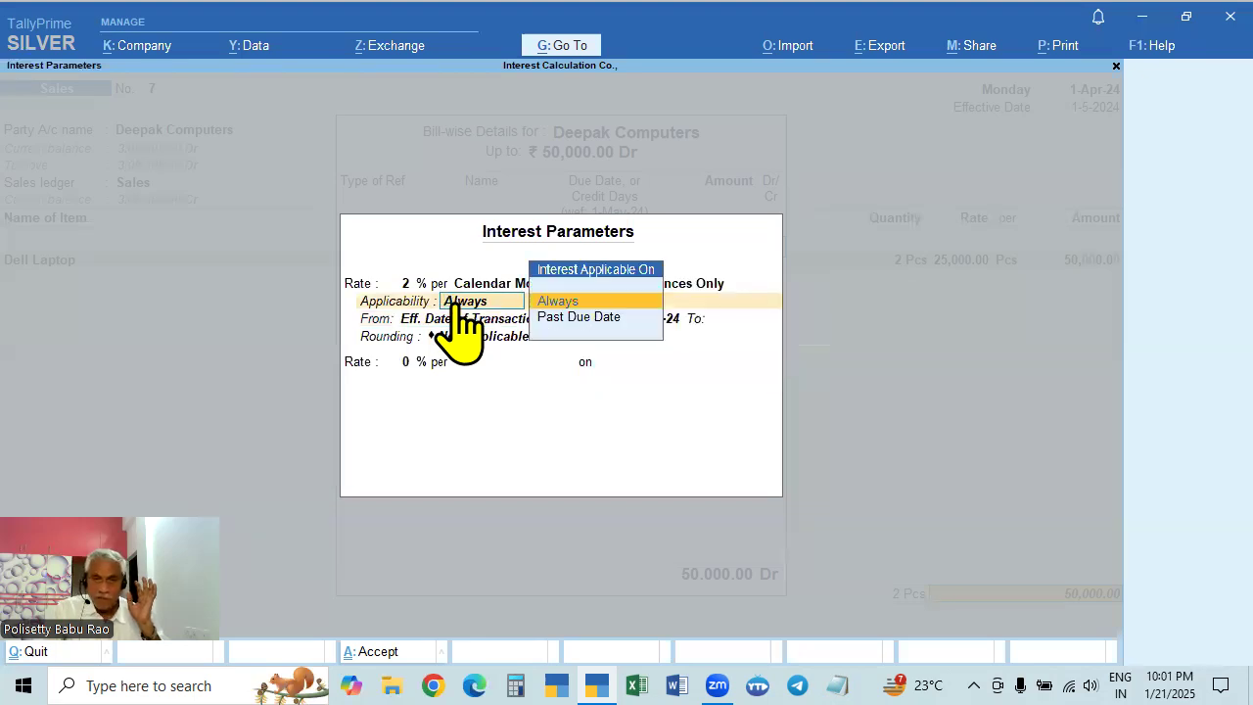
pyautogui.press('Return')
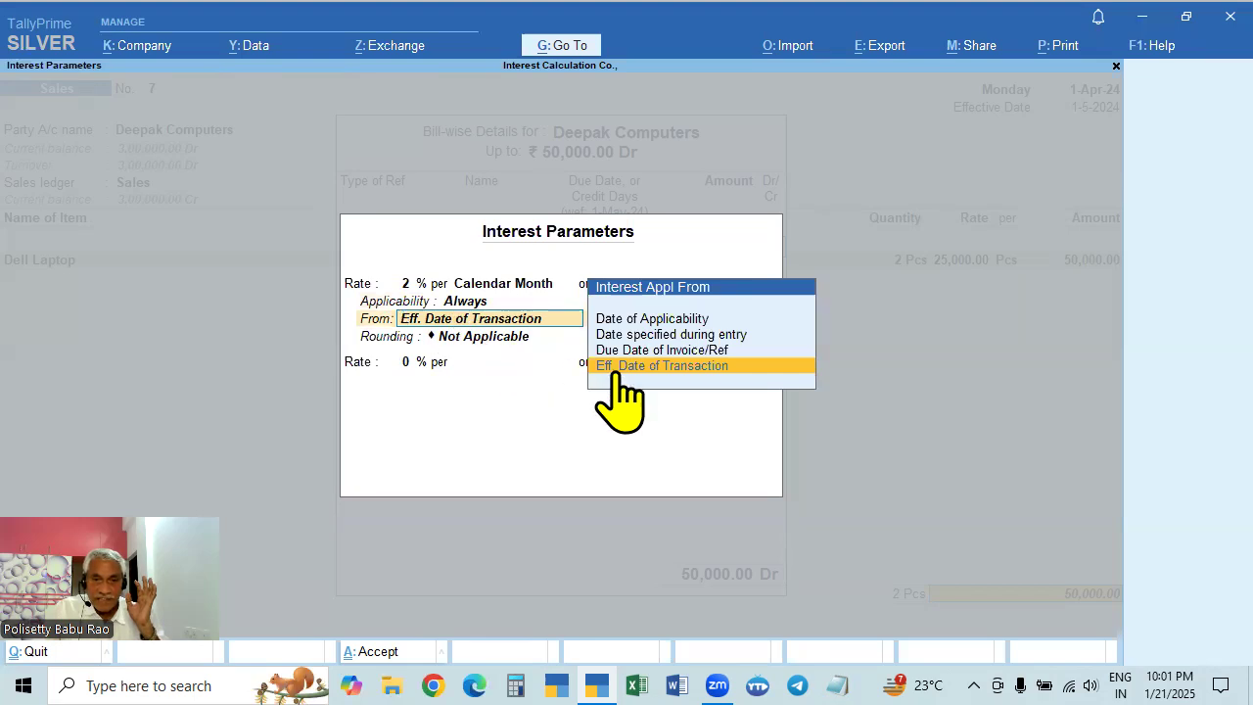
pyautogui.press('Return')
pyautogui.press('Return')
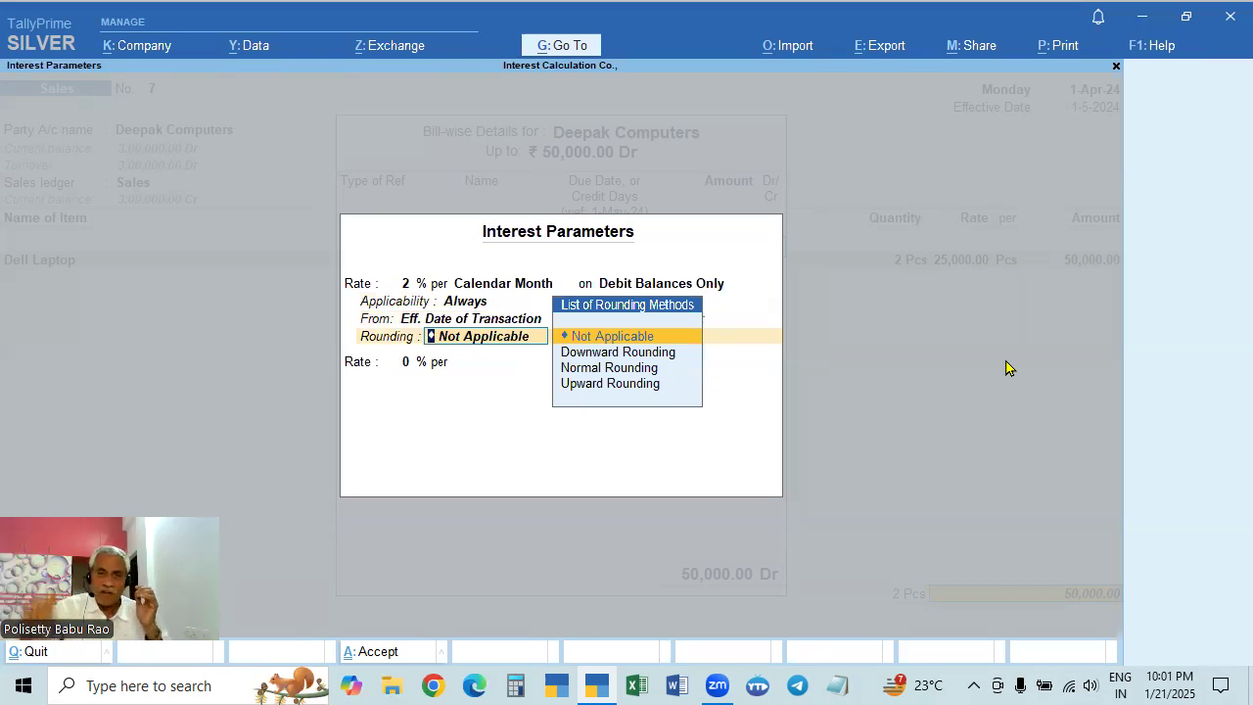
# Step: Set the interest rounding to Normal Rounding with a limit of 1, then accept the interest parameters and bill-wise details
pyautogui.press('Down')
pyautogui.press('Down')
pyautogui.press('Return')
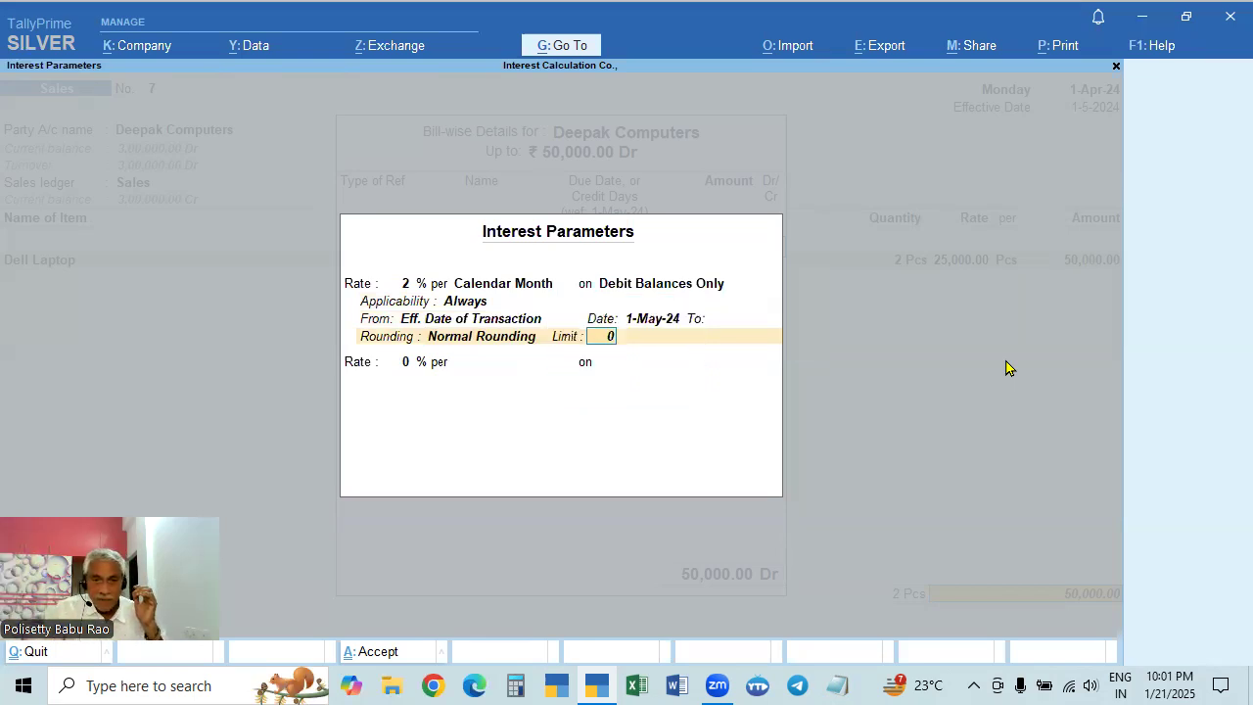
pyautogui.write('1')
pyautogui.press('Return')
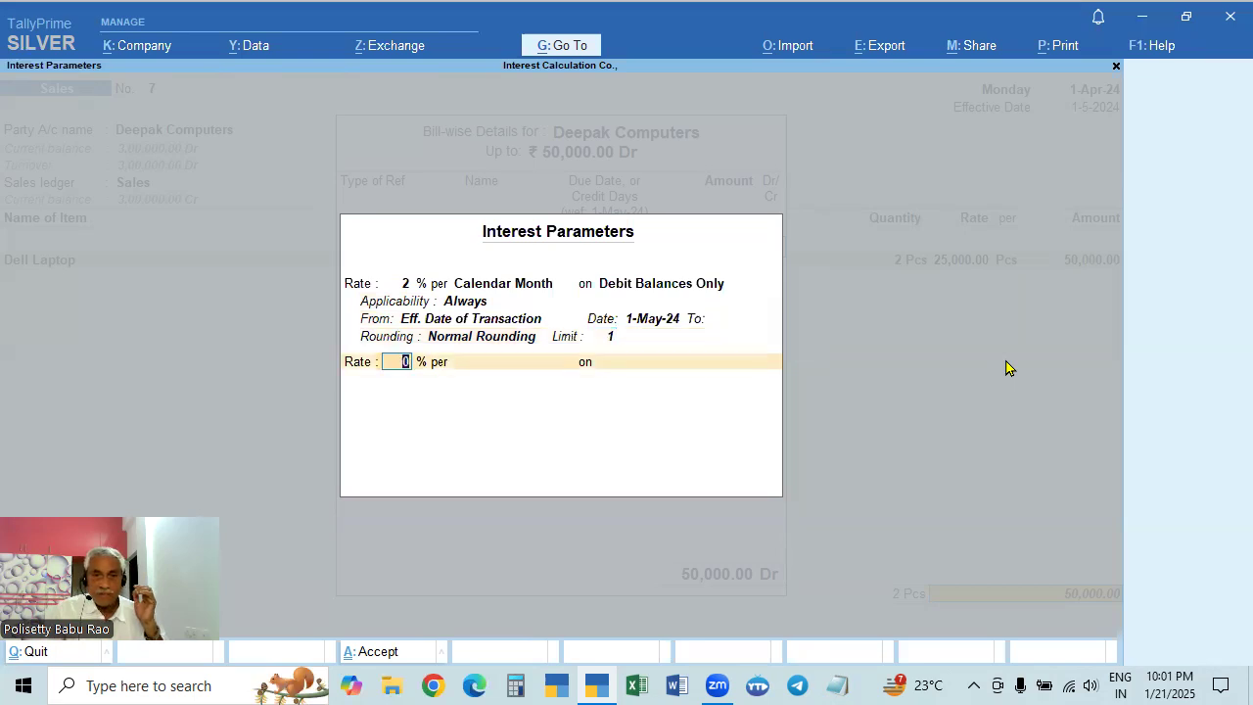
pyautogui.press('Return')
pyautogui.press('Return')
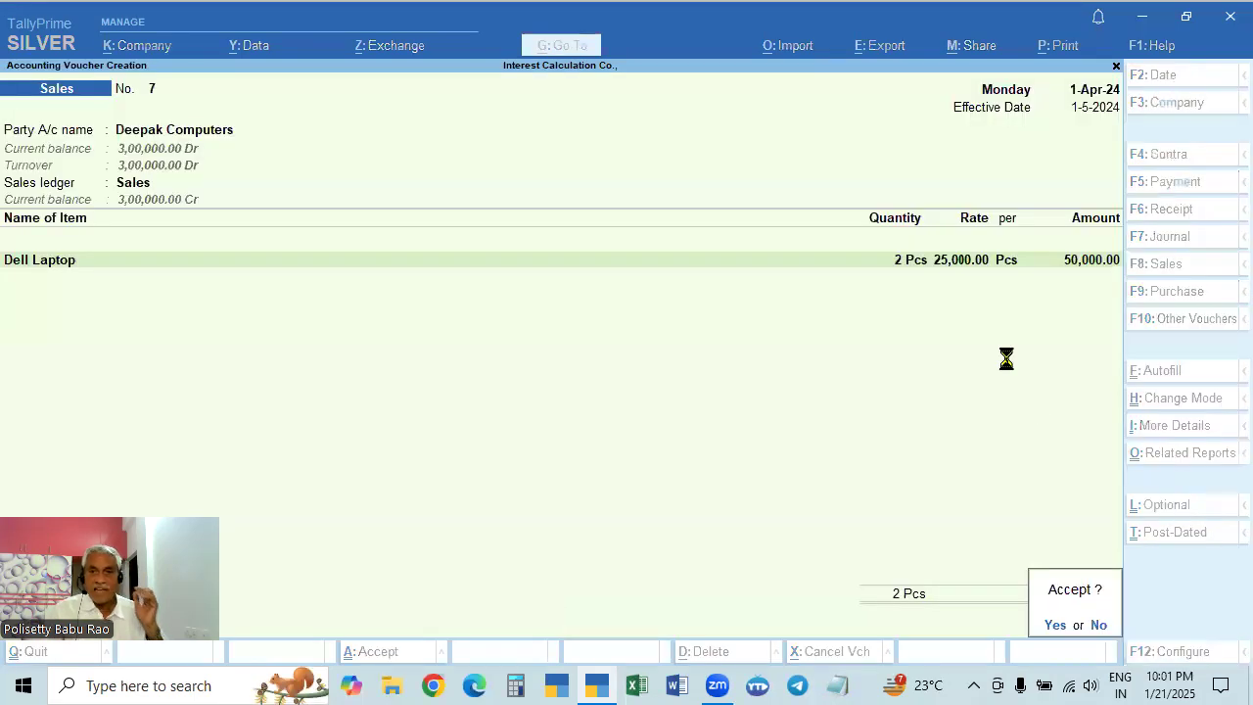
# Step: Save sales voucher 7 and open the ledger interest calculation report for Deepak Computers
pyautogui.press('Return')
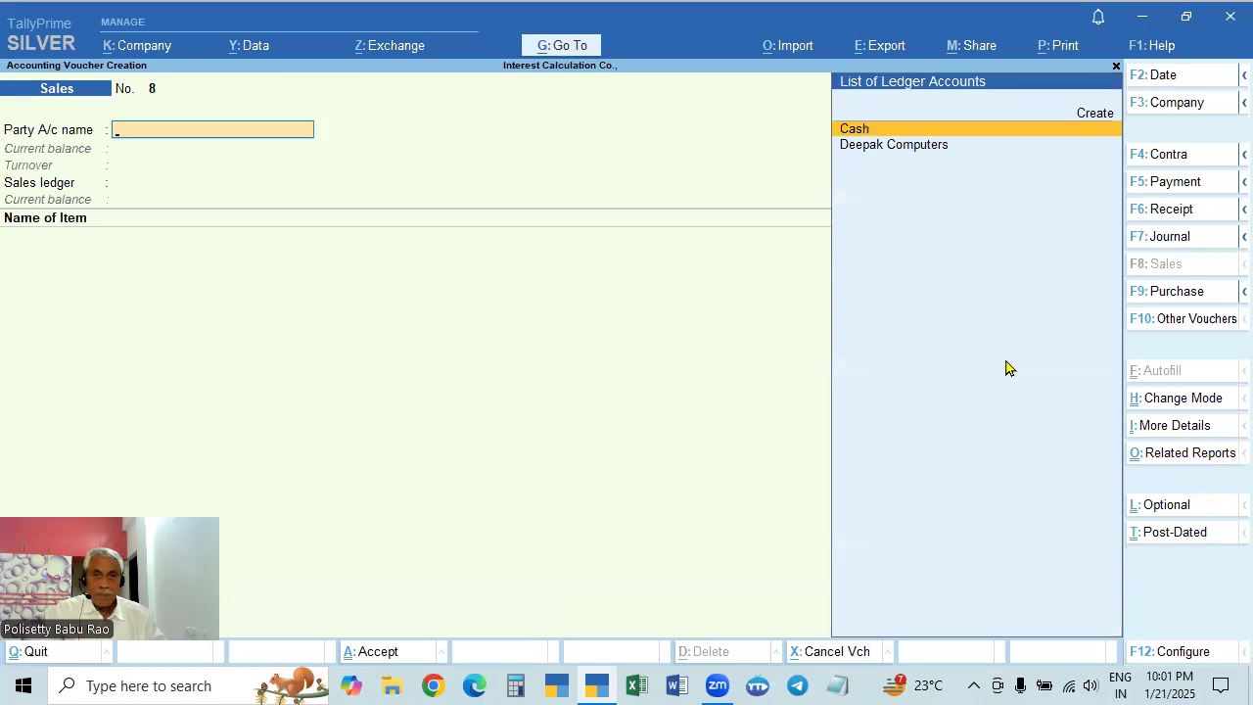
pyautogui.press('Escape')
pyautogui.press('Return')
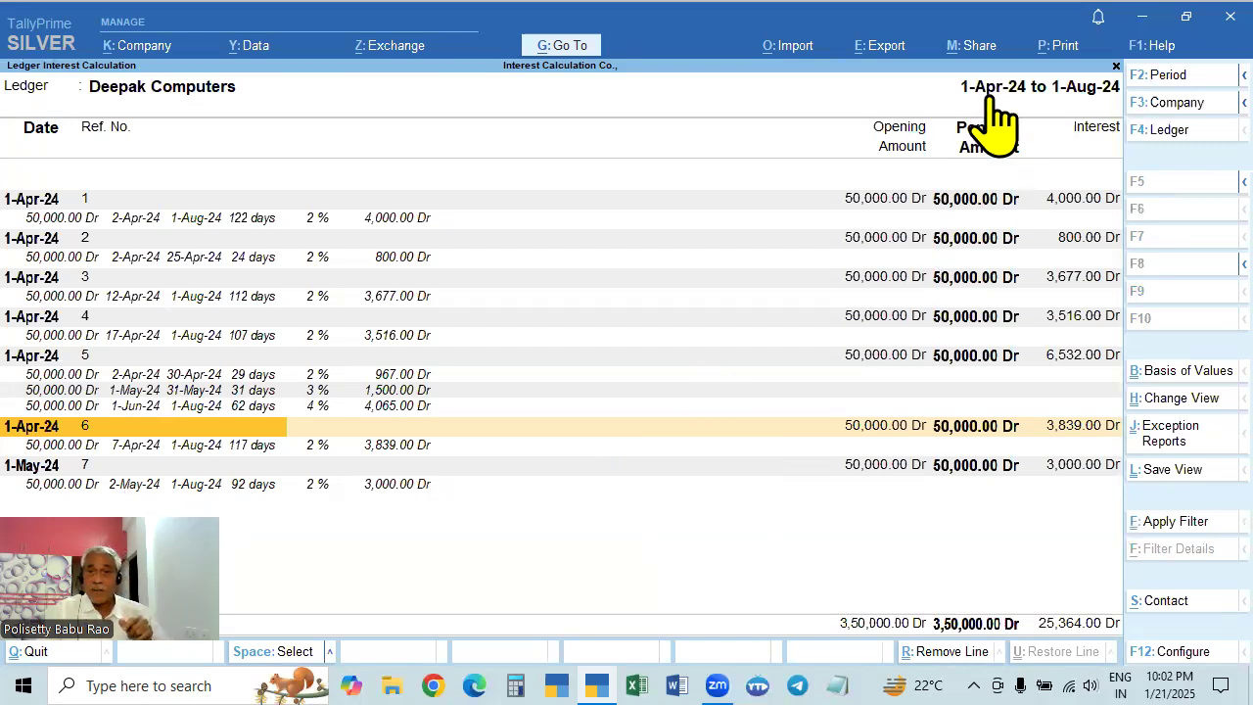
# Step: Set the interest report's period to end on 1-7-2024, keeping 1-4-2024 as the start date
pyautogui.press('F2')
pyautogui.press('Return')
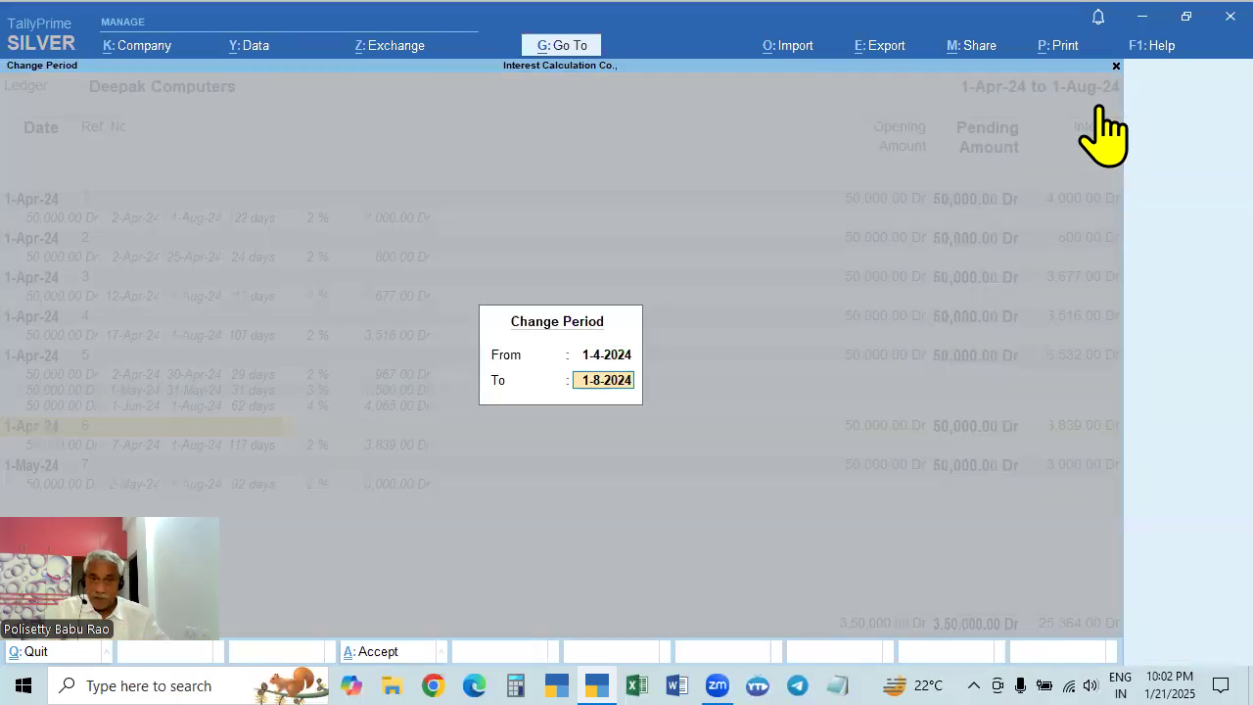
pyautogui.write('1.7')
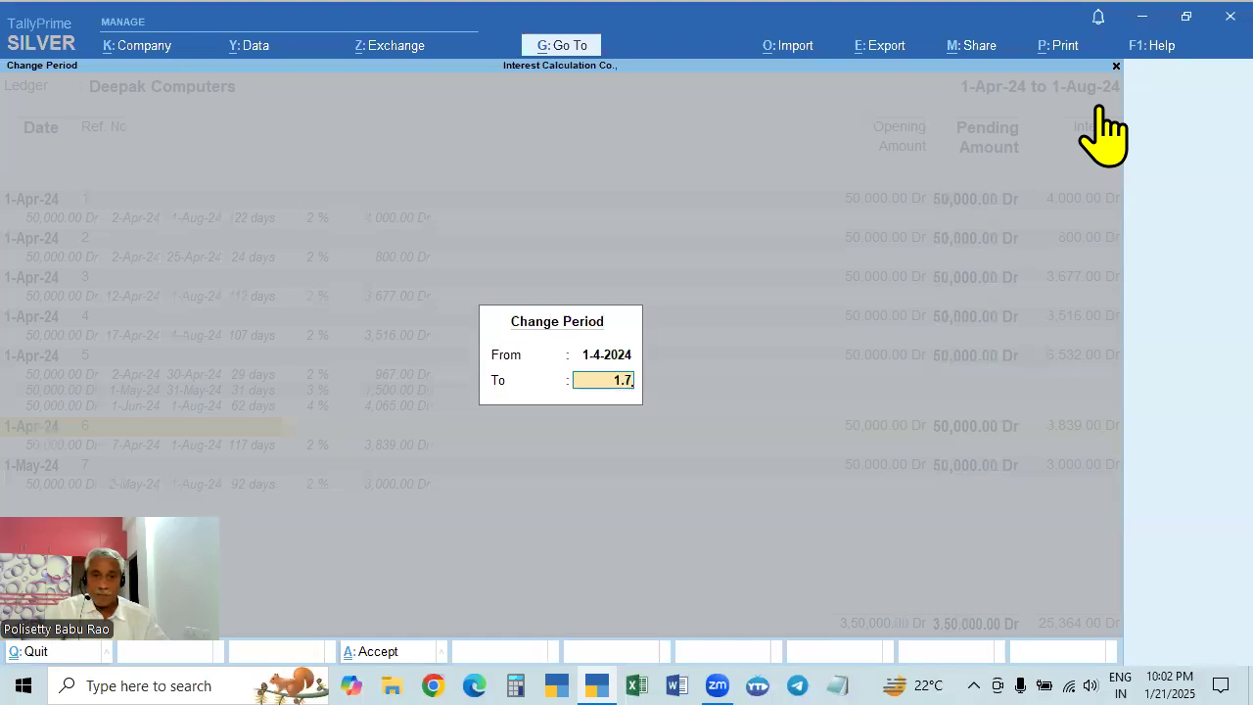
pyautogui.press('Return')
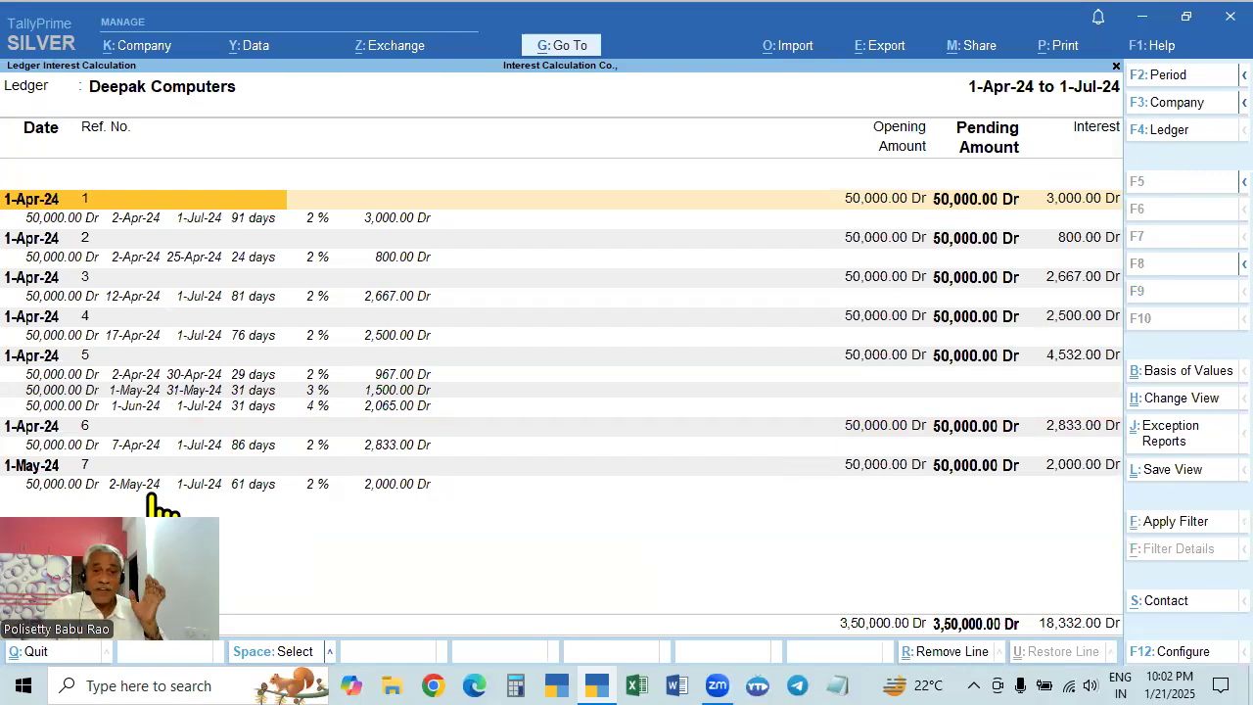
# Step: Drill down from bill 7's interest line to the ledger vouchers and open sales voucher 7 for alteration
pyautogui.click(248, 489)
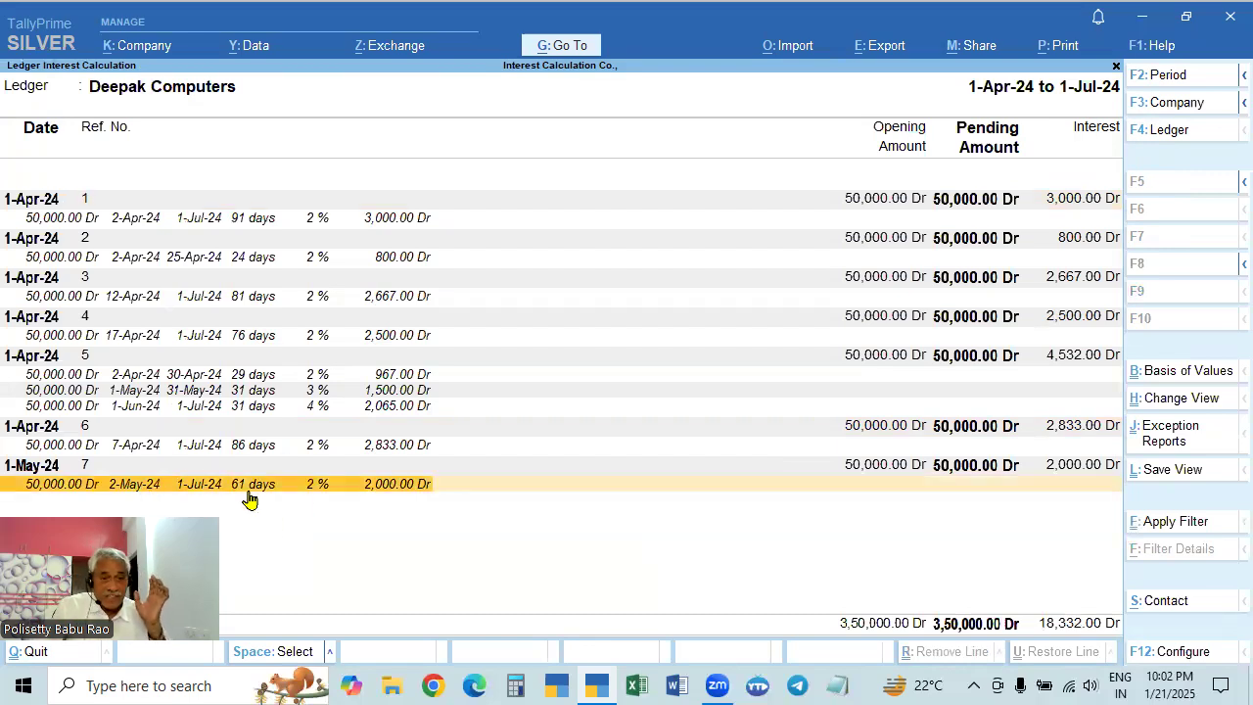
pyautogui.click(248, 489)
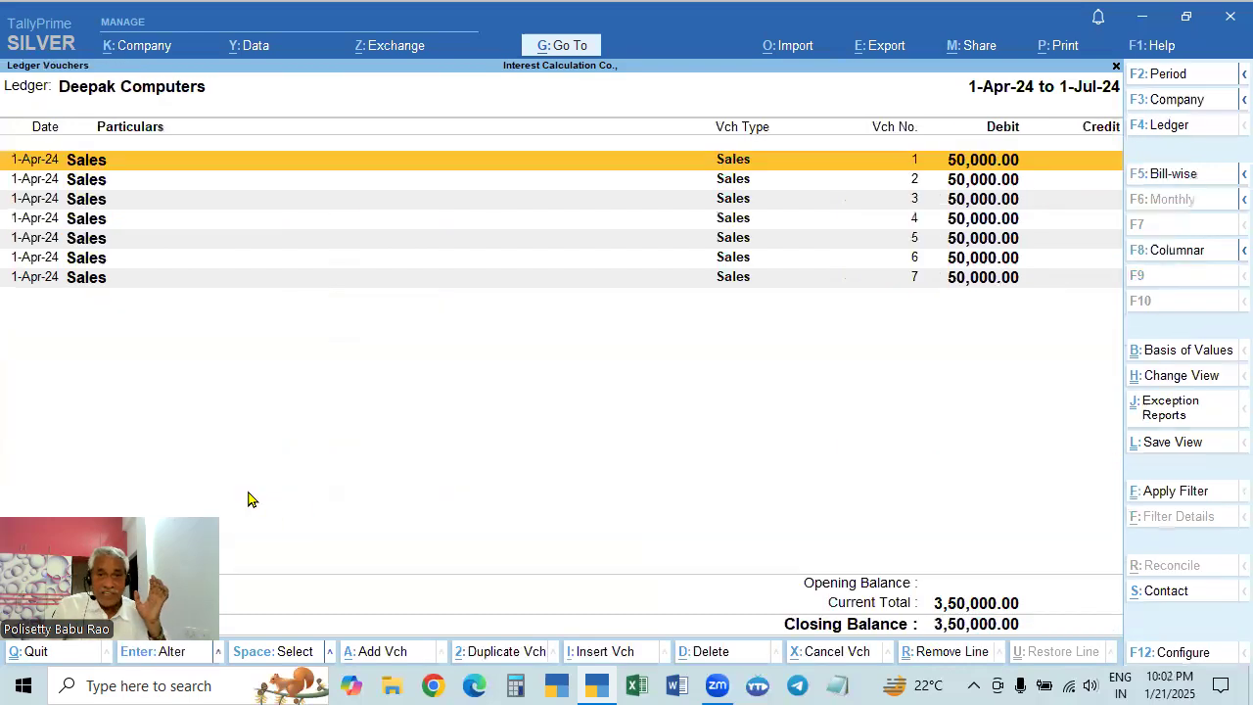
pyautogui.click(989, 279)
pyautogui.click(989, 279)
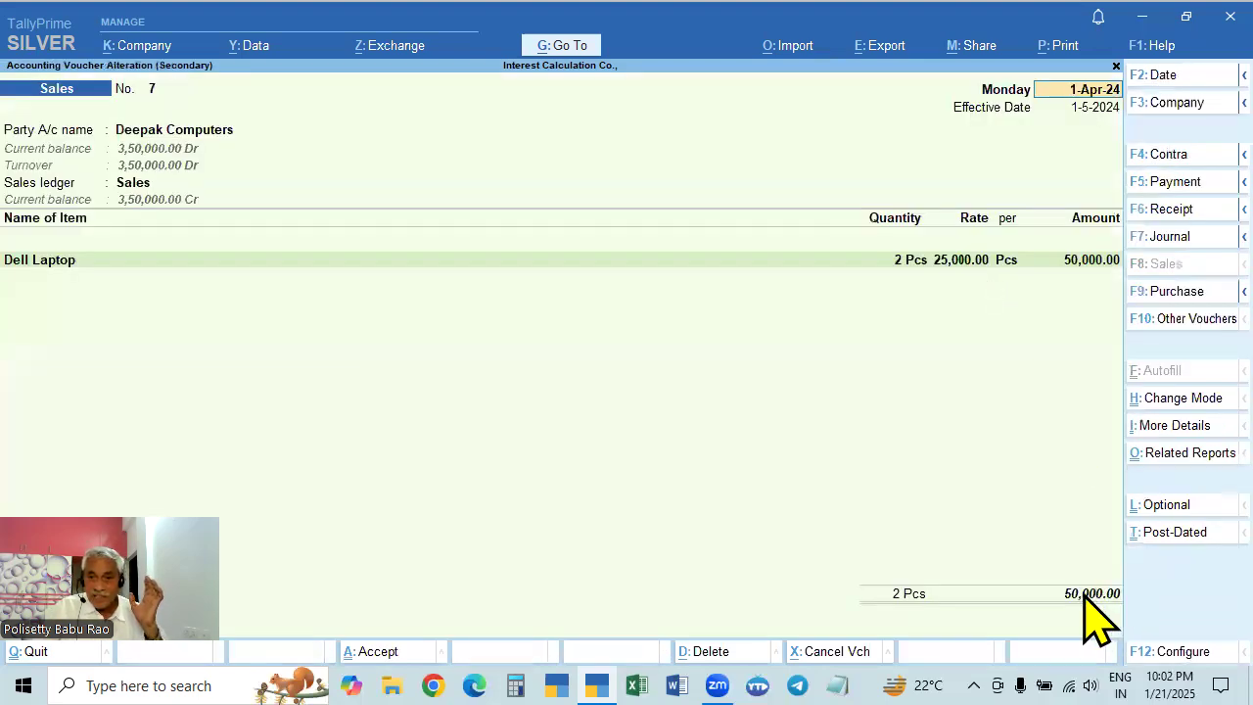
# Step: Set the credit period of New Ref 7 to 10 days in the bill-wise details, keeping 50,000 Dr
pyautogui.click(1083, 593)
pyautogui.press('Return')
pyautogui.press('Return')
pyautogui.press('Return')
pyautogui.write('10')
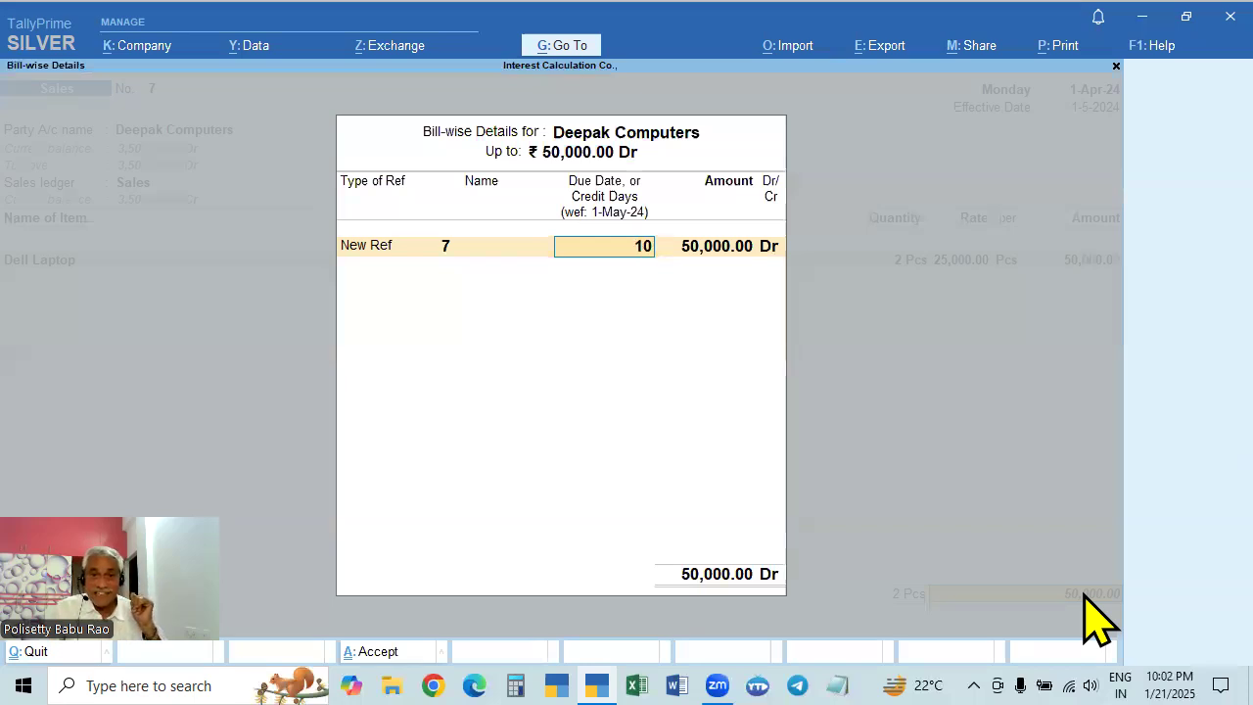
pyautogui.press('Return')
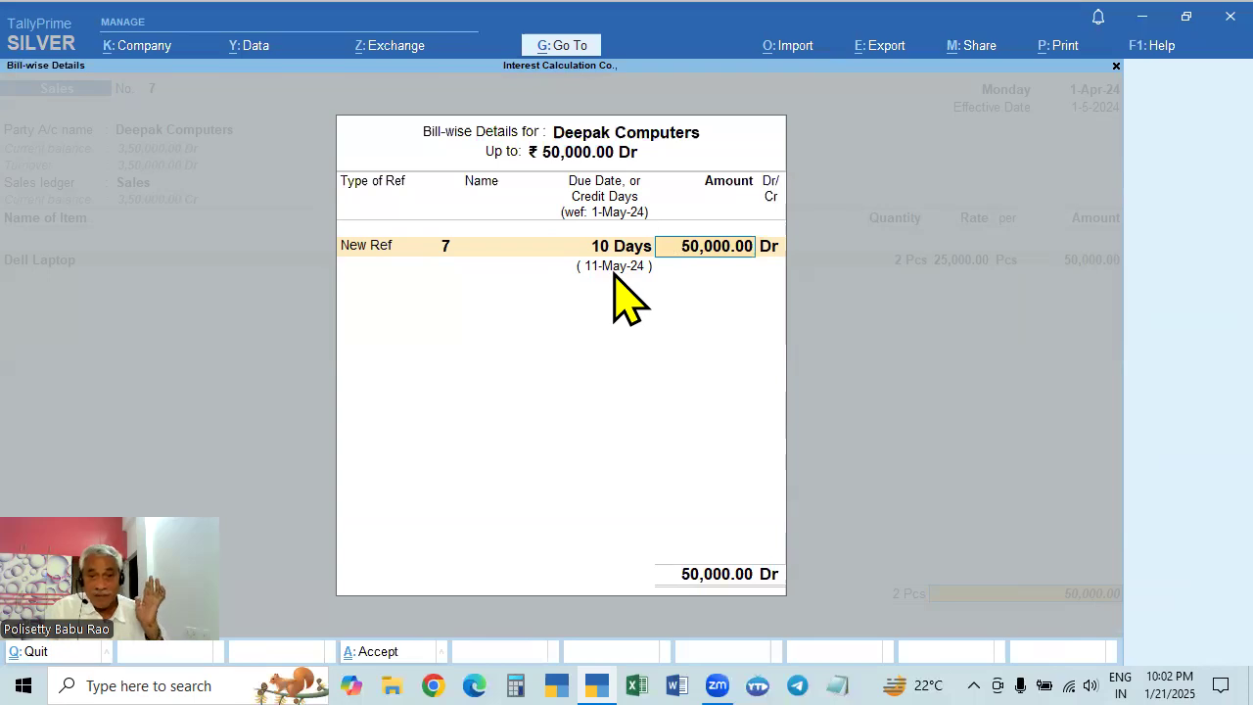
pyautogui.press('Return')
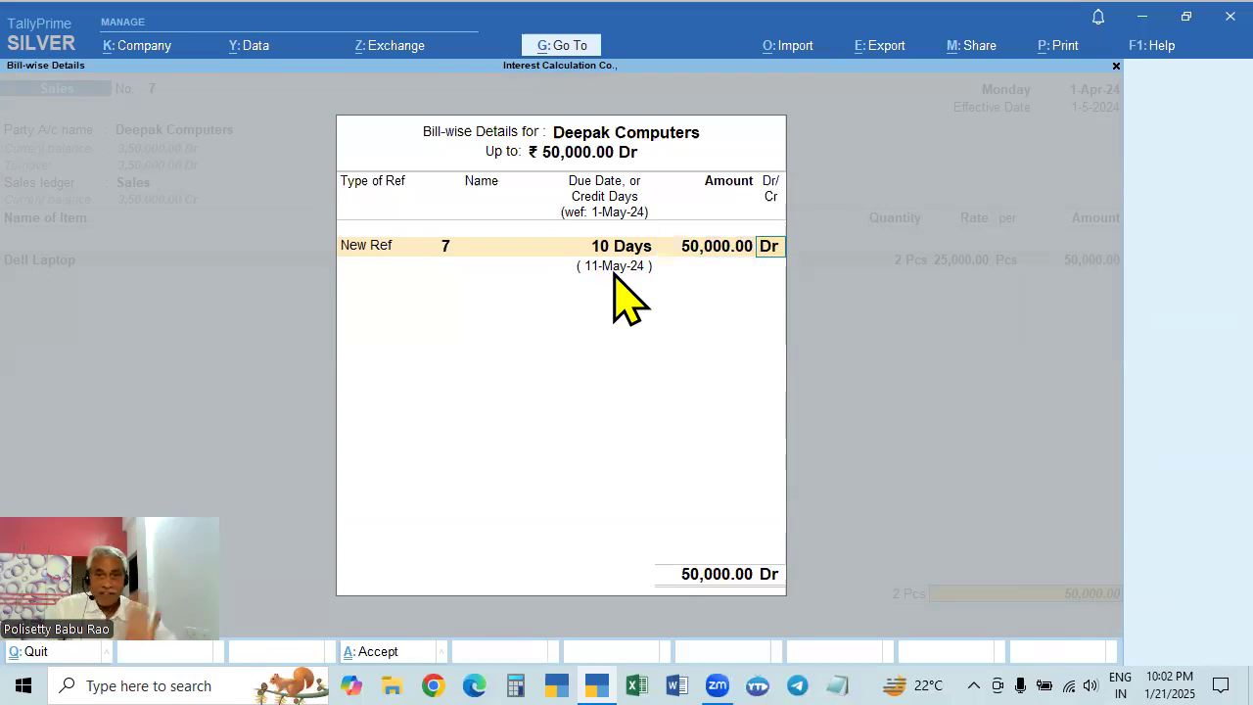
# Step: Set the bill's interest applicability to Past Due Date by 10 days, keeping 2% per Calendar Month on Debit Balances Only
pyautogui.press('Return')
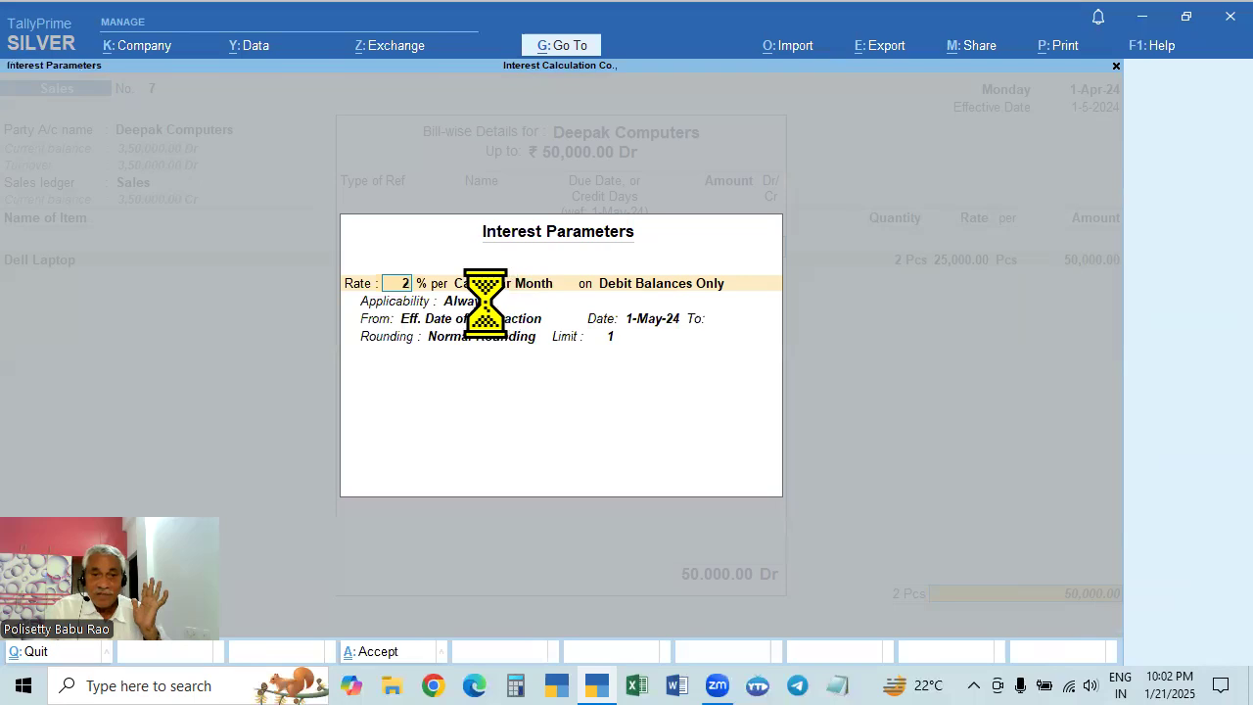
pyautogui.press('Return')
pyautogui.press('Down')
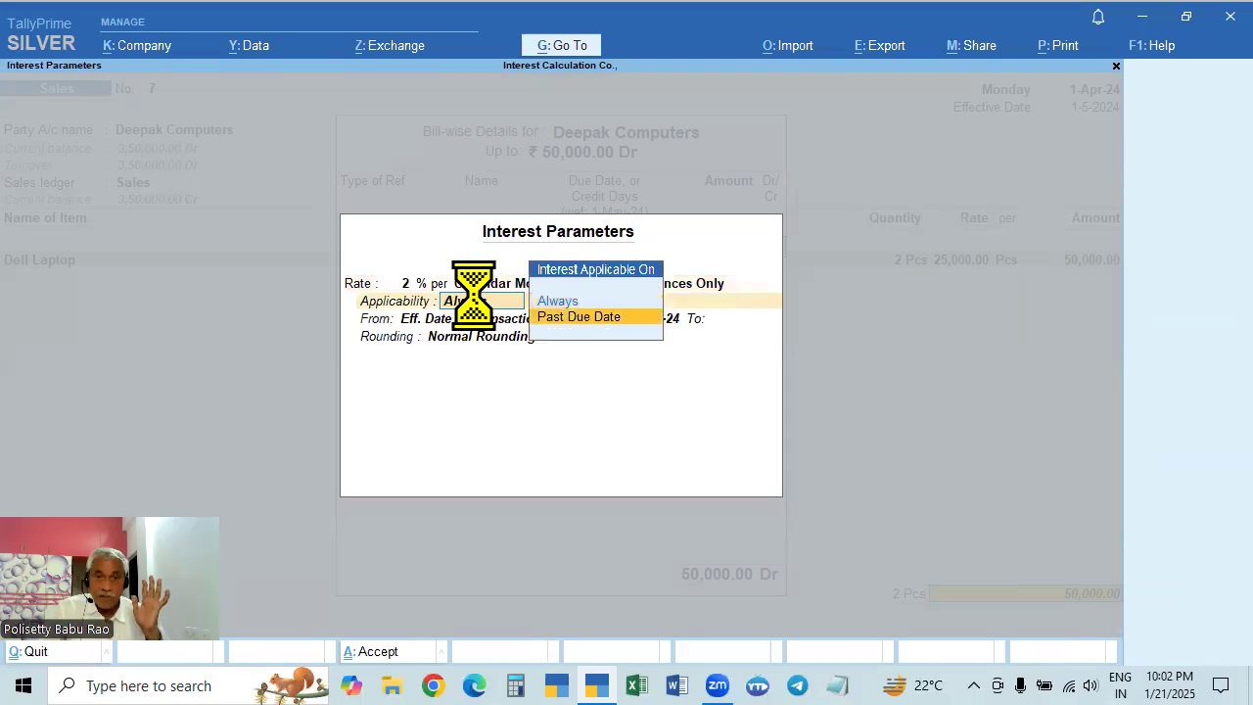
pyautogui.press('Return')
pyautogui.write('10')
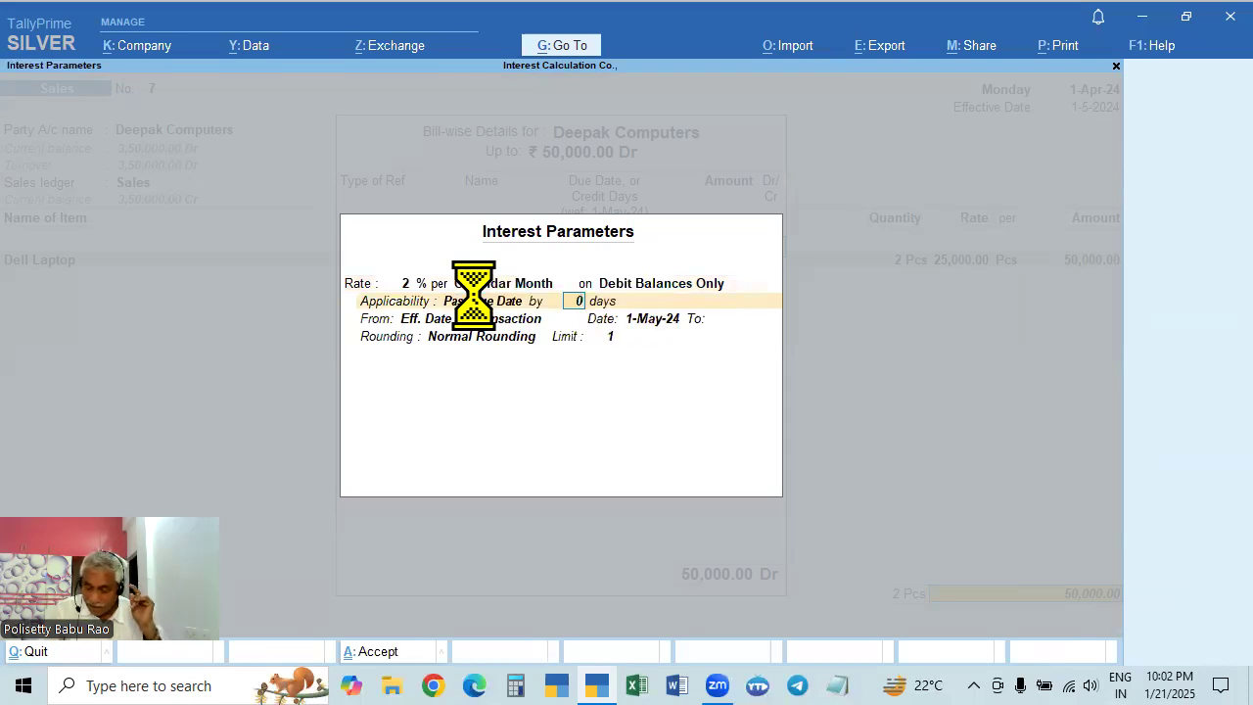
pyautogui.press('Return')
pyautogui.press('Return')
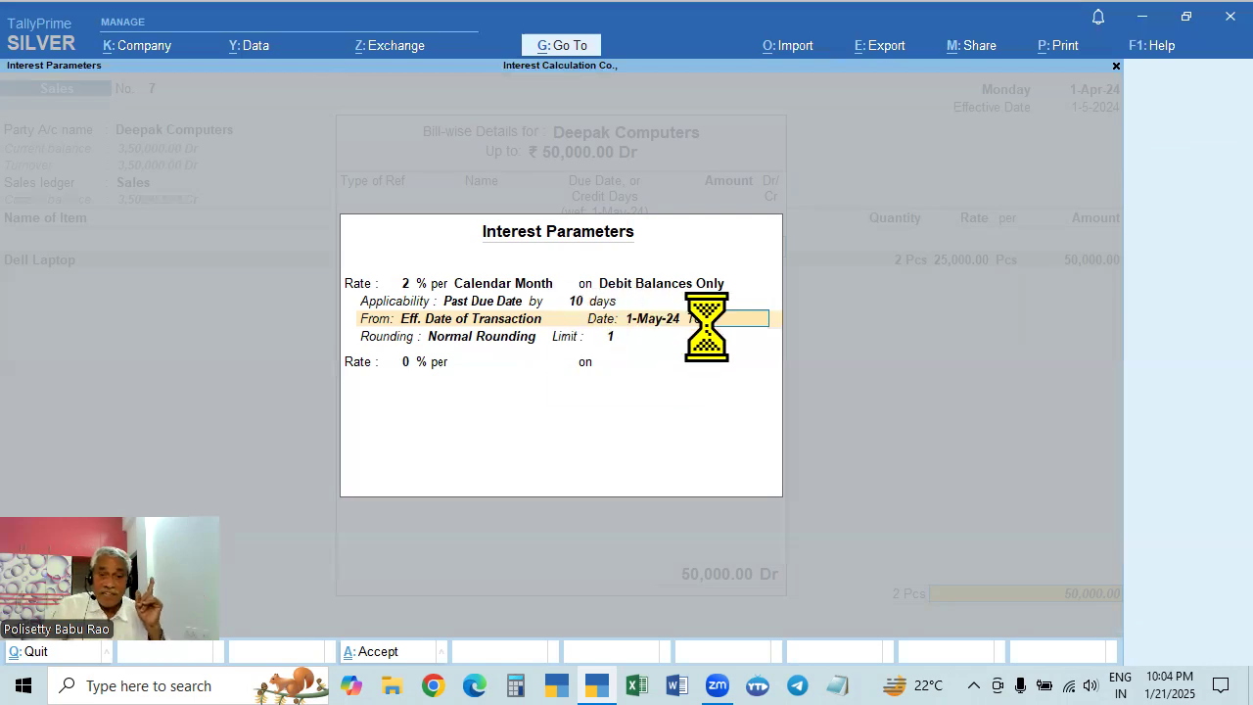
# Step: Accept the remaining interest parameters with Normal Rounding and limit 1, and save the altered sales voucher 7
pyautogui.press('Return')
pyautogui.press('Return')
pyautogui.press('Return')
pyautogui.press('Return')
pyautogui.press('Return')
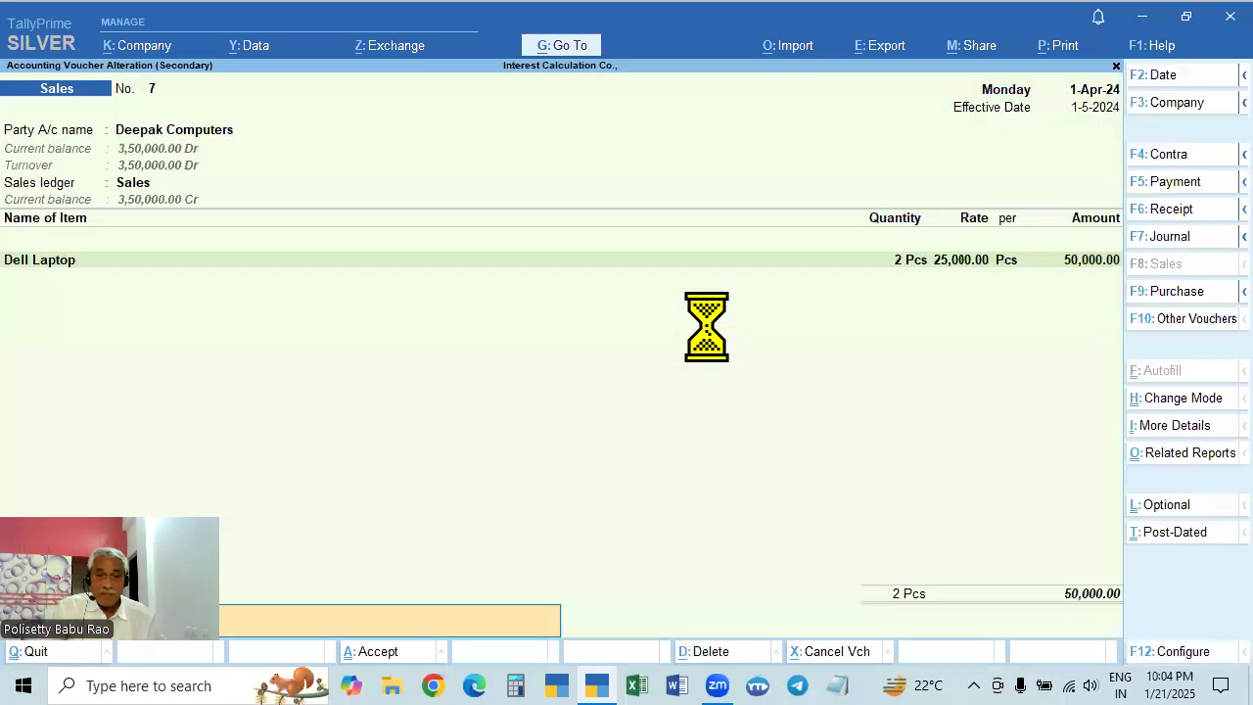
pyautogui.press('Return')
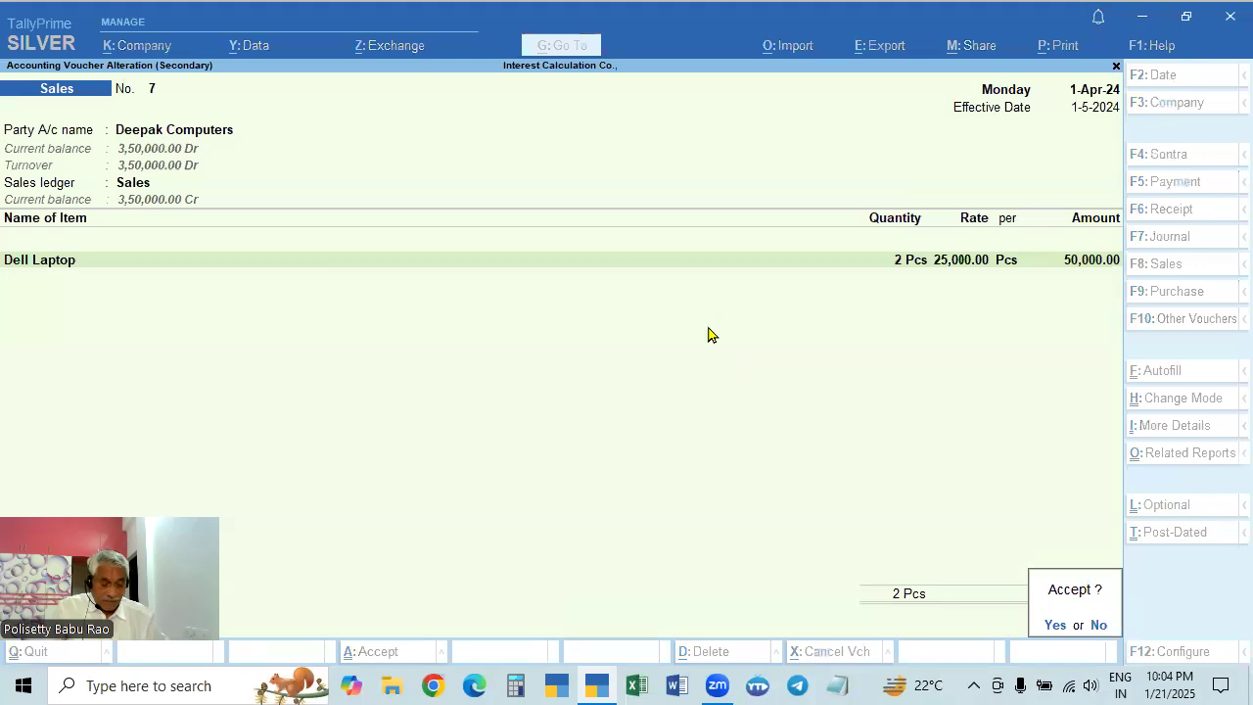
pyautogui.press('Return')
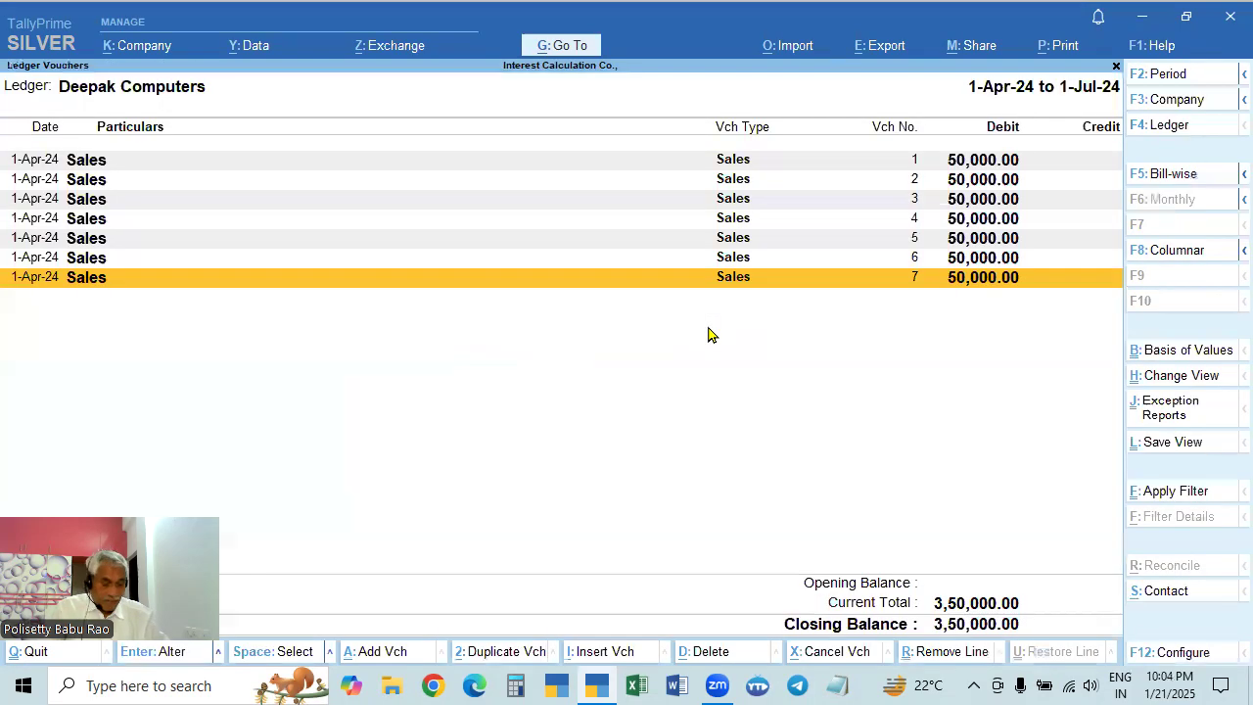
# Step: Return to Deepak Computers' interest report and examine the interest lines of bills 7, 6 and 5
pyautogui.press('Escape')
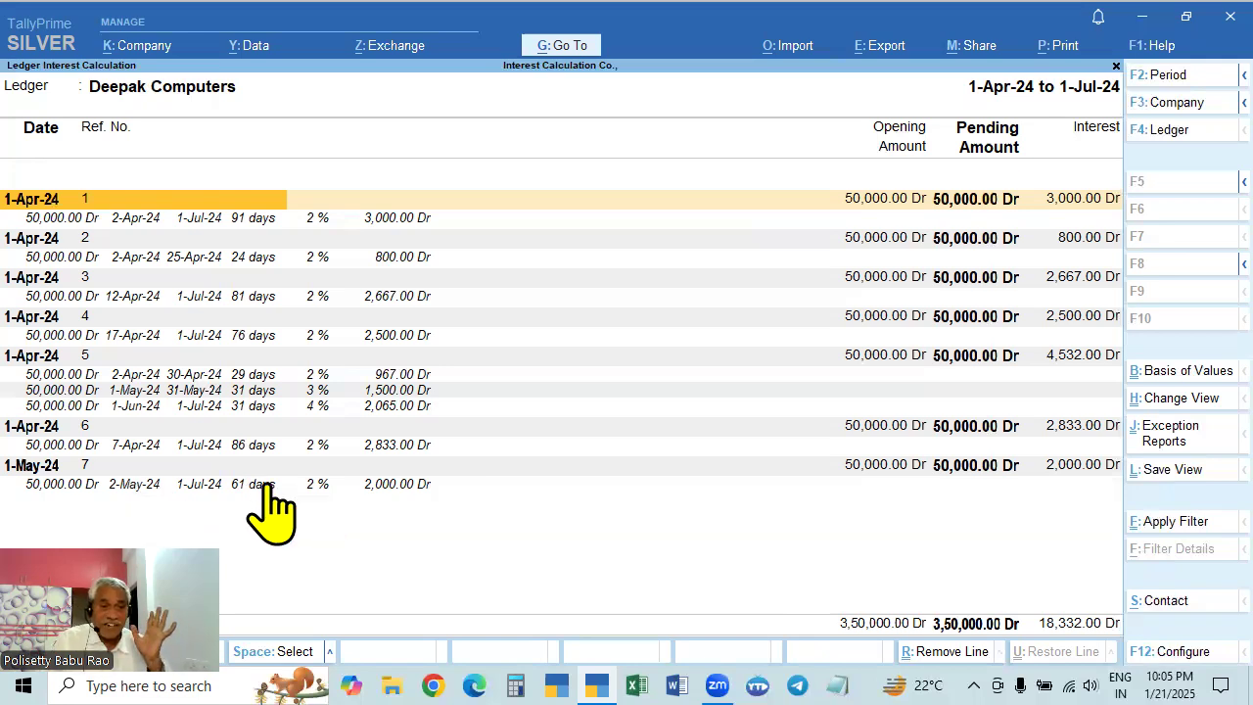
pyautogui.click(123, 485)
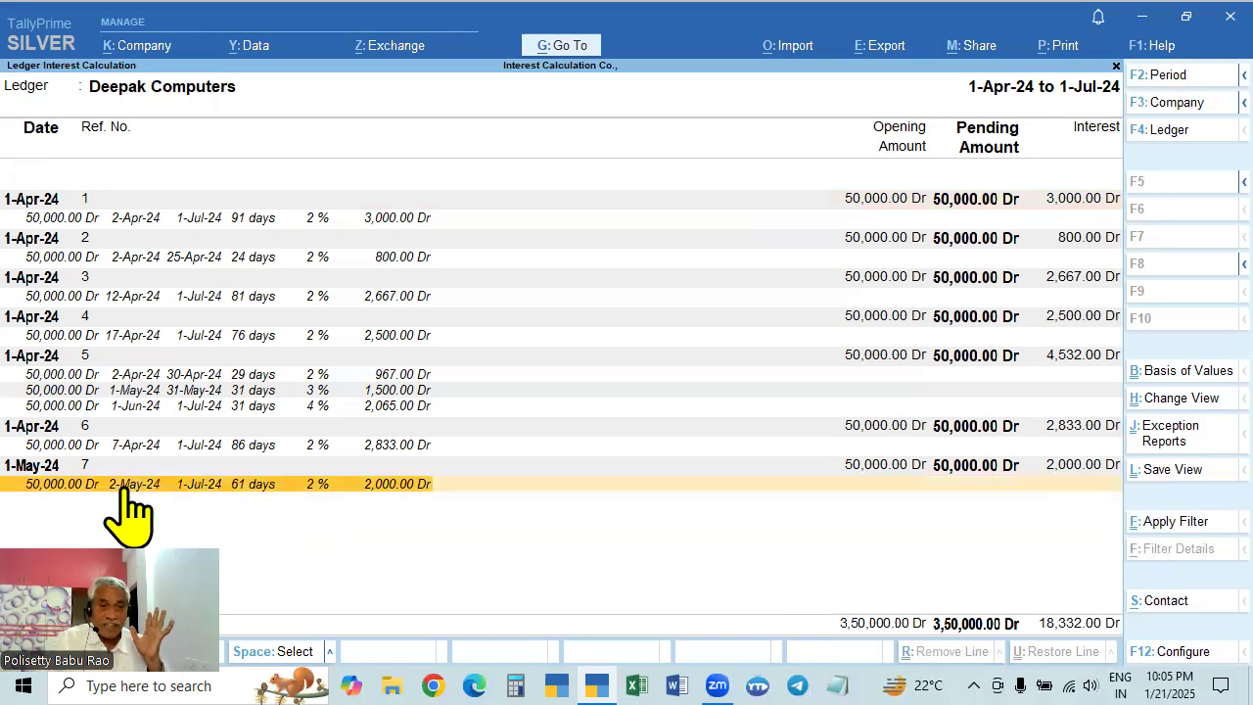
pyautogui.click(585, 453)
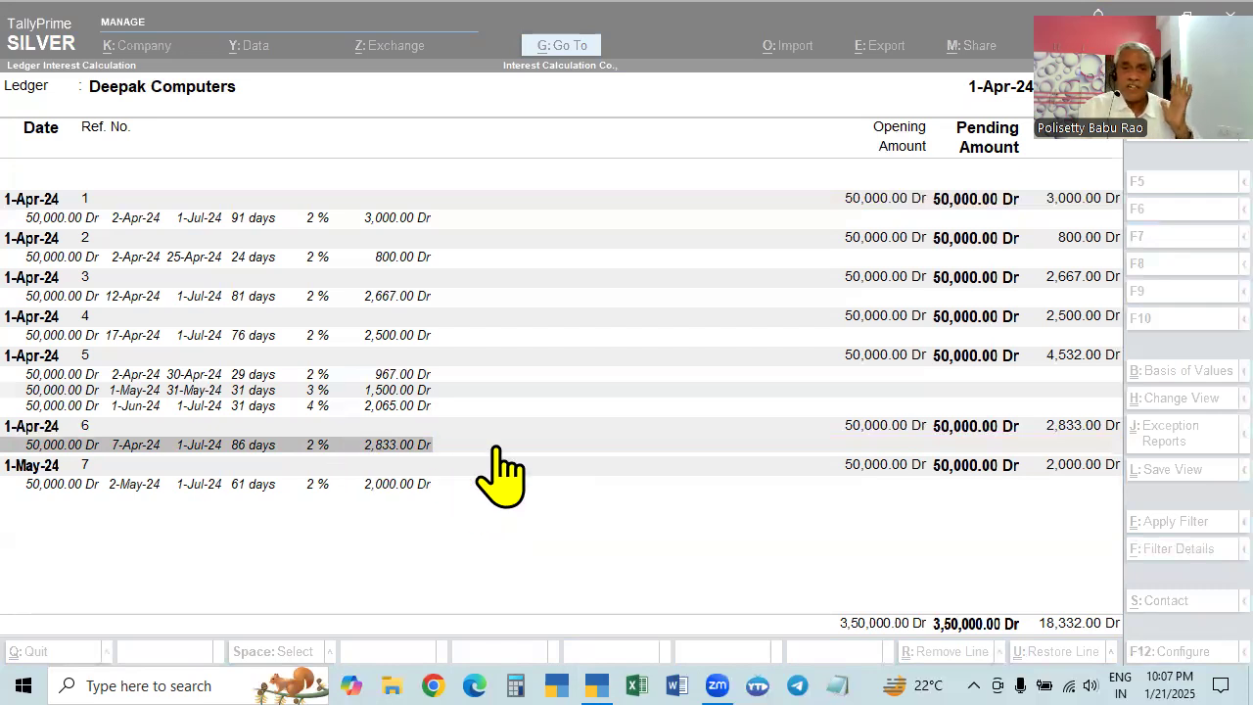
pyautogui.click(554, 404)
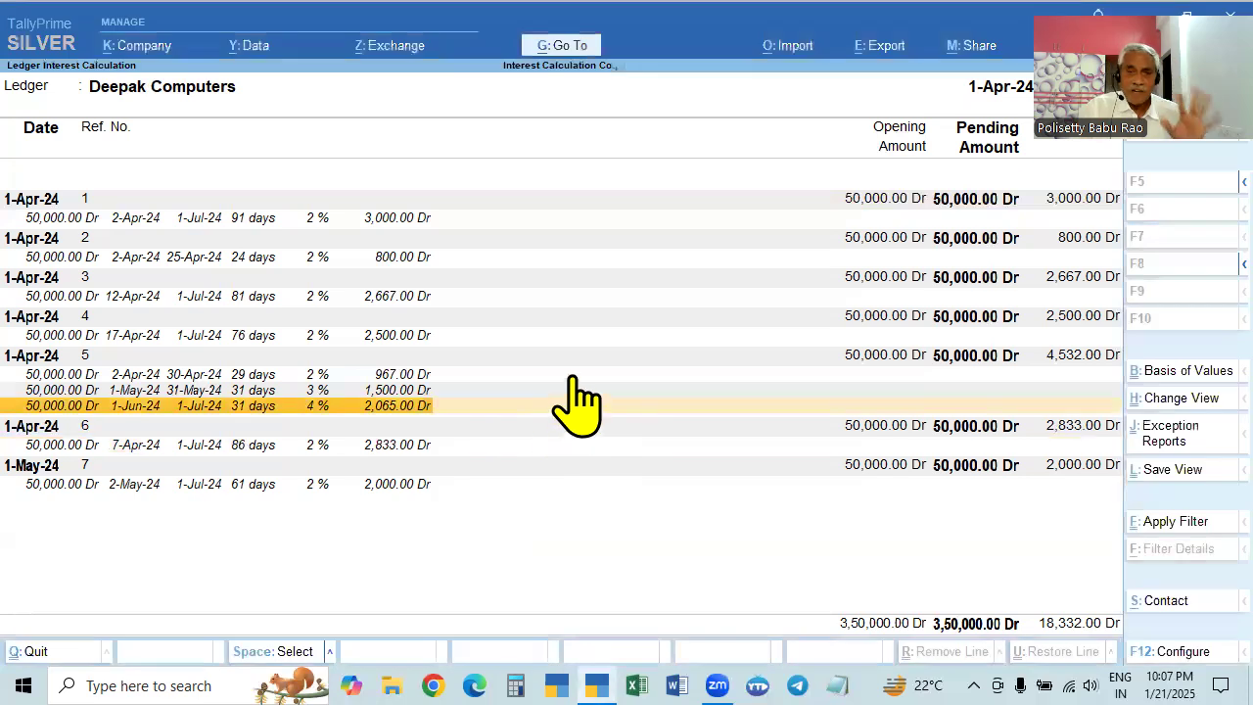